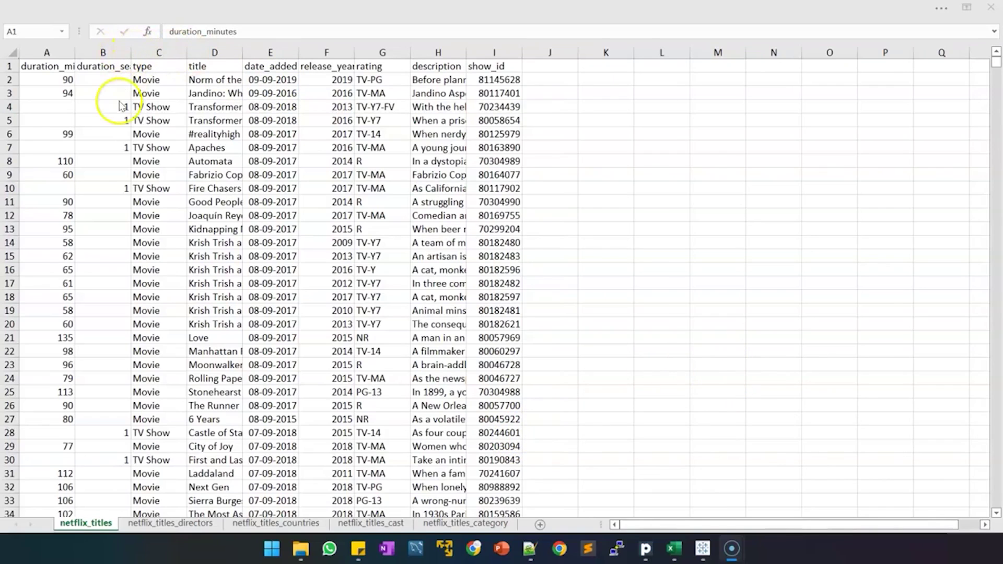
In Excel, autofit column B to show the full duration_seasons header, then select show_id cells I1:I17.
click(119, 101)
double_click(131, 52)
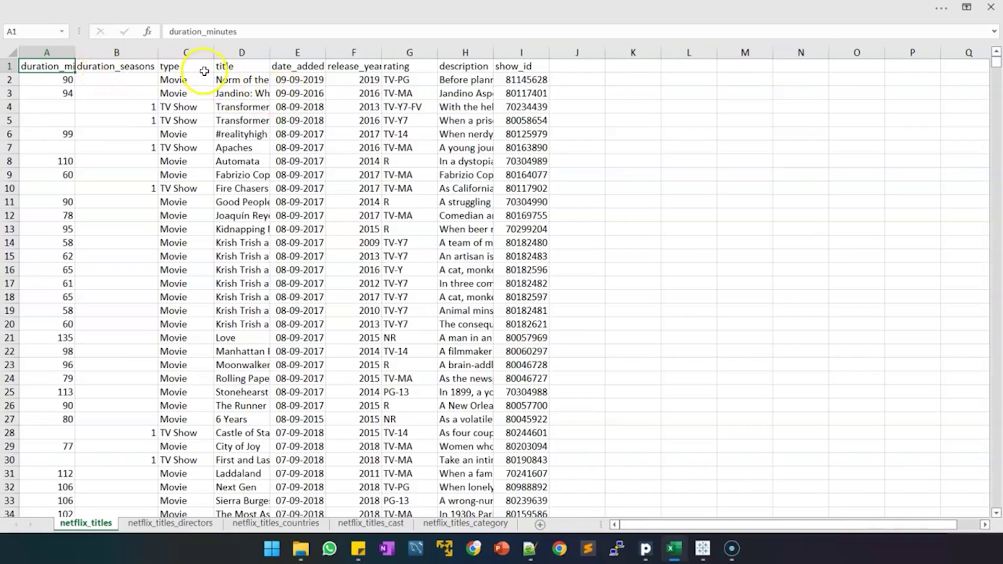
click(368, 66)
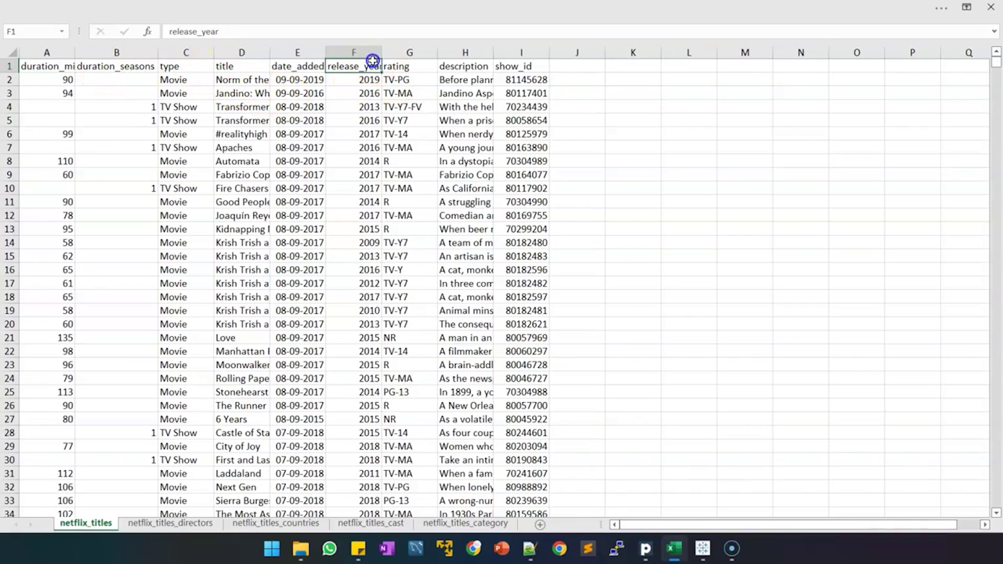
click(400, 67)
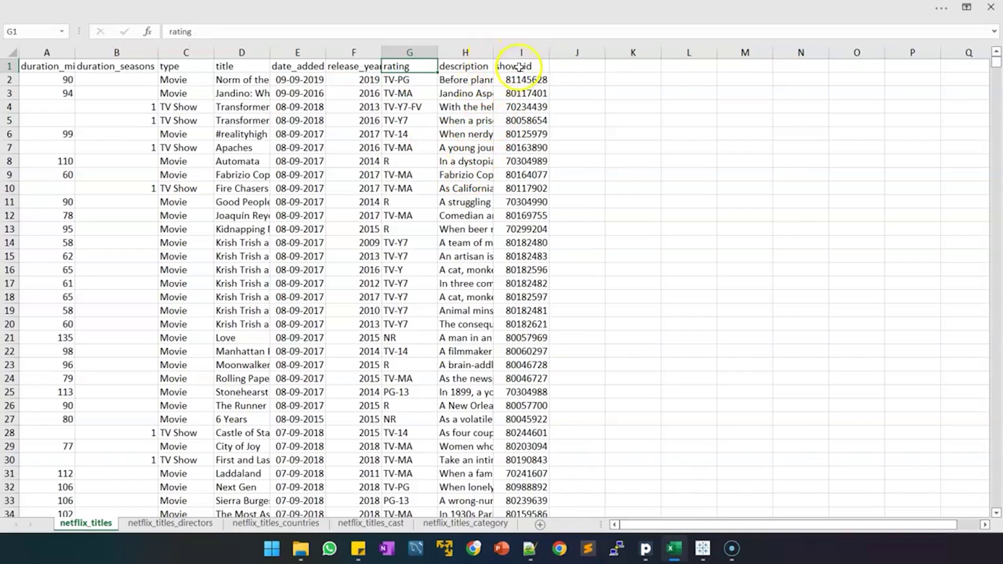
drag(513, 68, 510, 285)
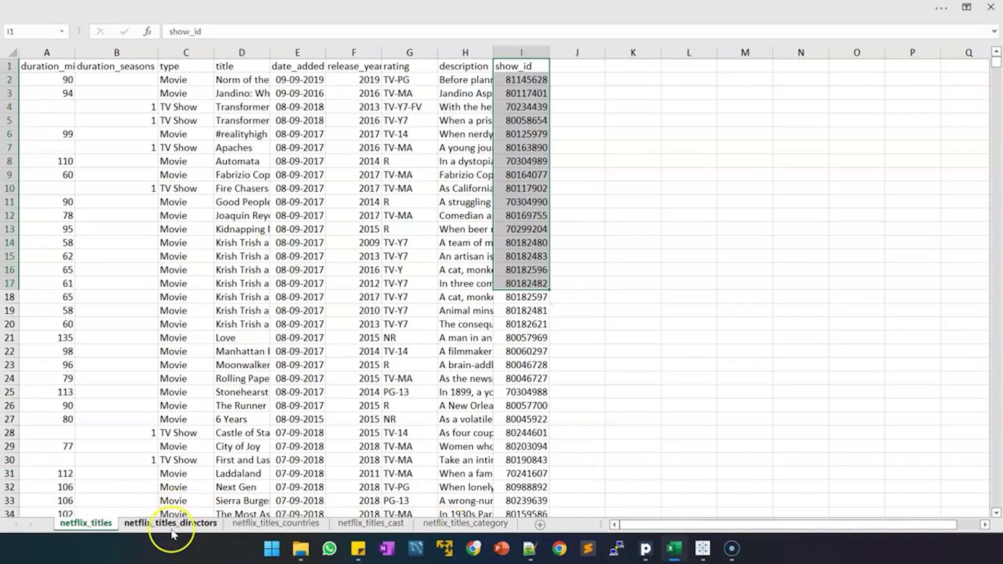
Autofit column A on the netflix_titles_cast sheet so full cast names show.
click(172, 524)
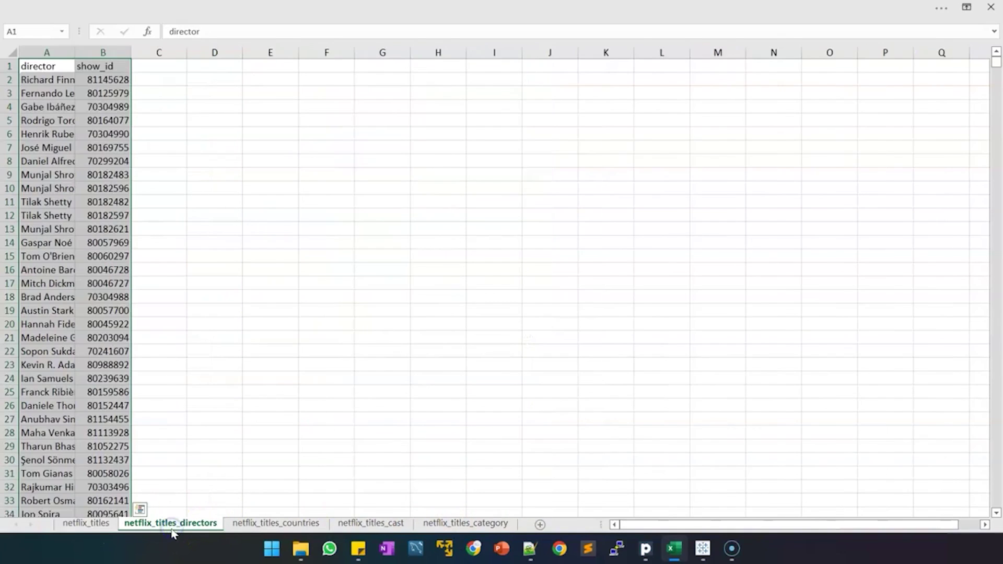
click(240, 522)
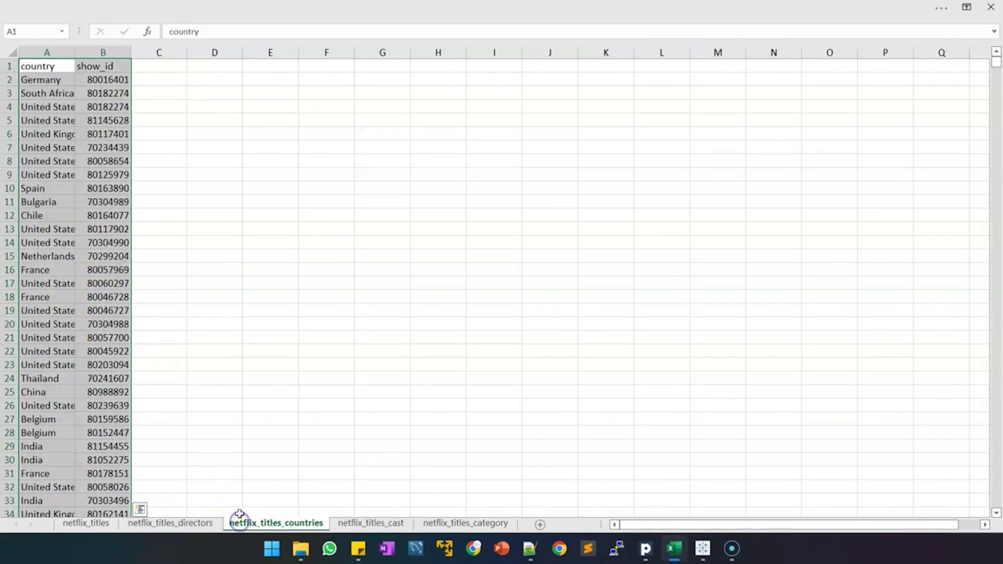
click(370, 523)
double_click(72, 48)
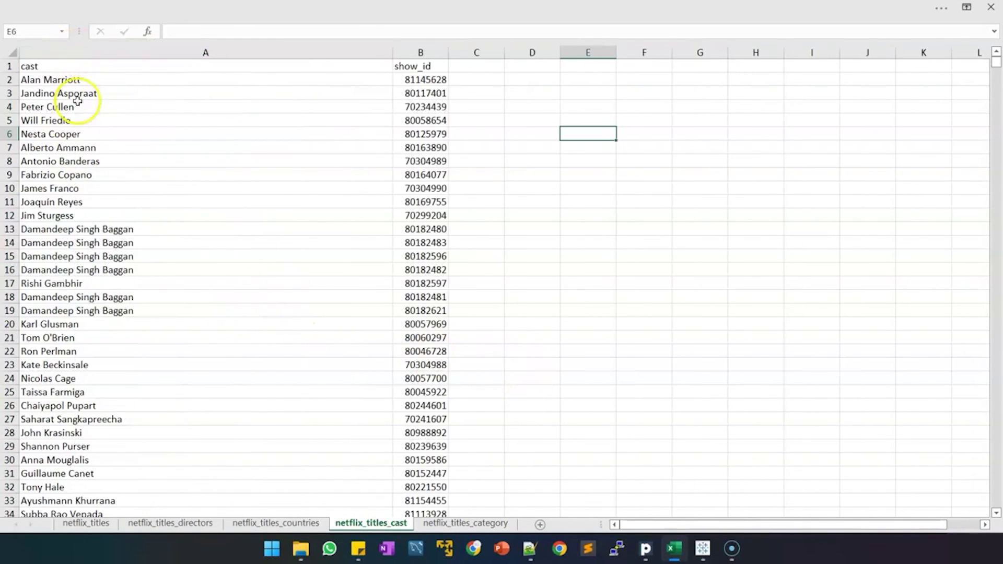
Widen column A on netflix_titles_category so category names like Children & Family Movies show.
click(465, 528)
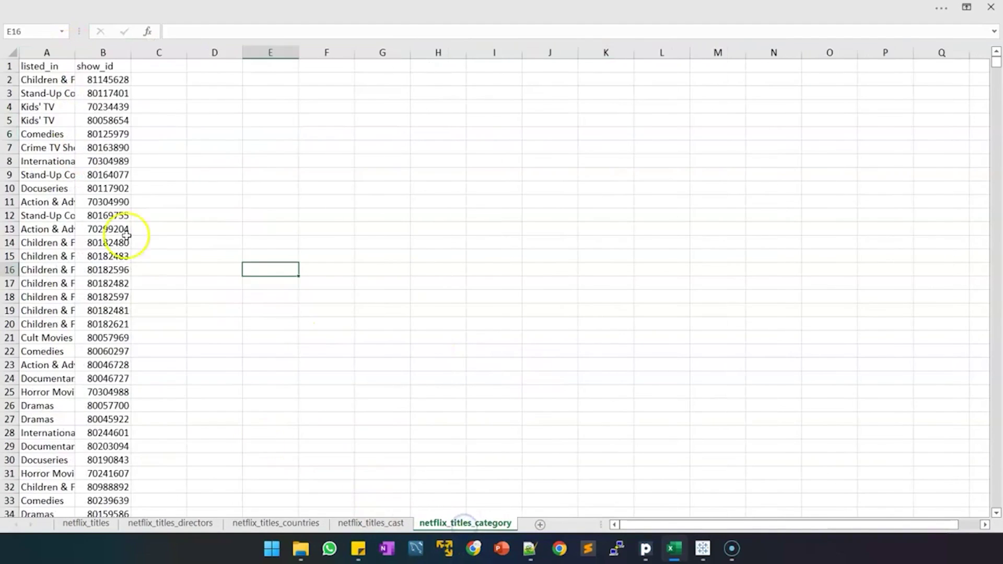
drag(86, 54, 146, 58)
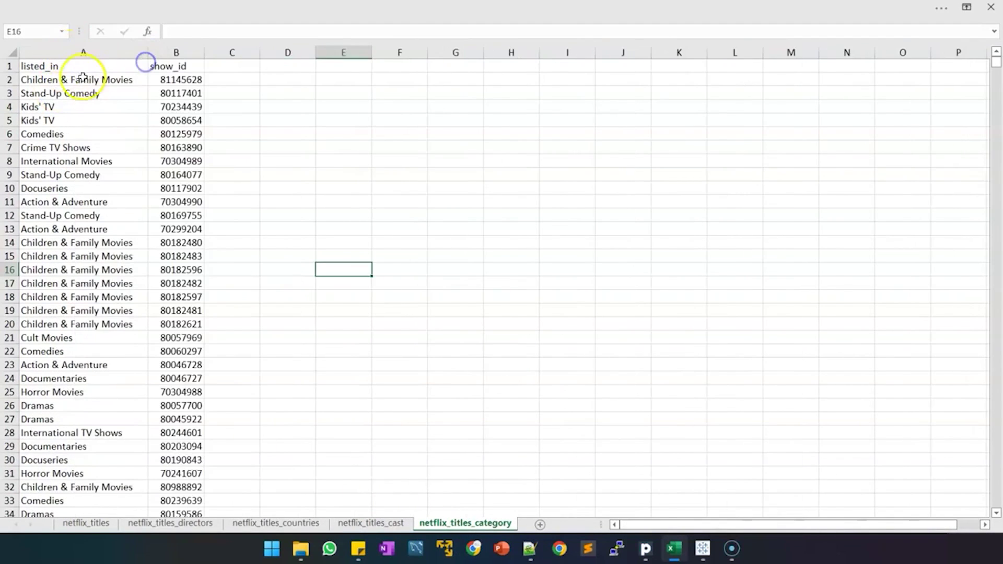
click(75, 68)
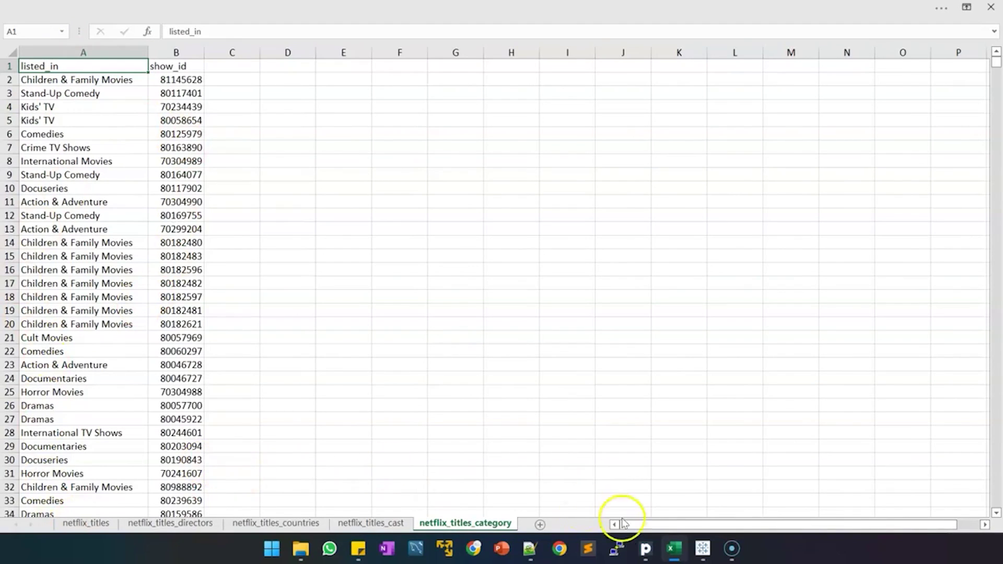
Connect Tableau's Book1 to the netflix_titles.xlsx Excel workbook in the Tableau folder.
click(698, 552)
click(716, 514)
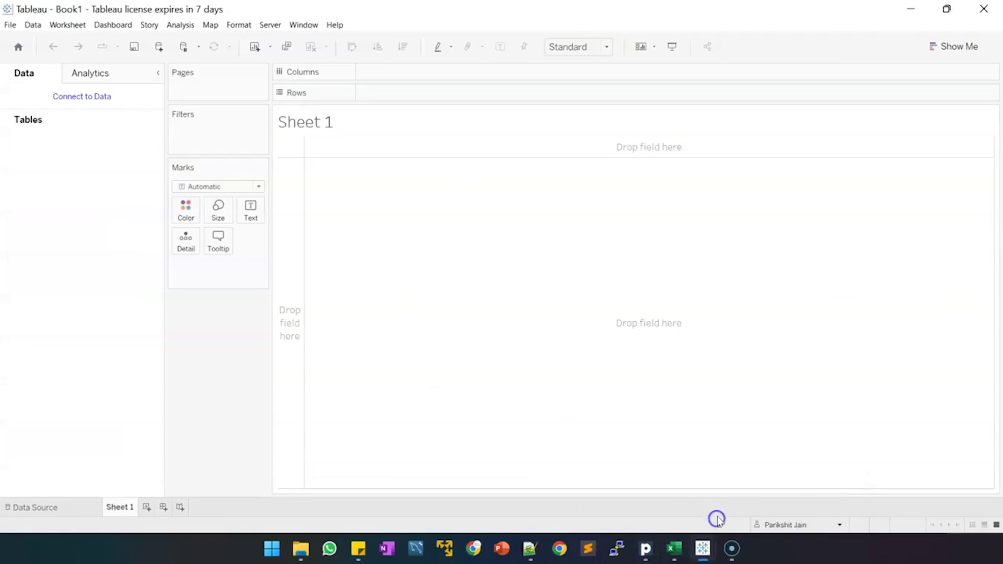
click(73, 97)
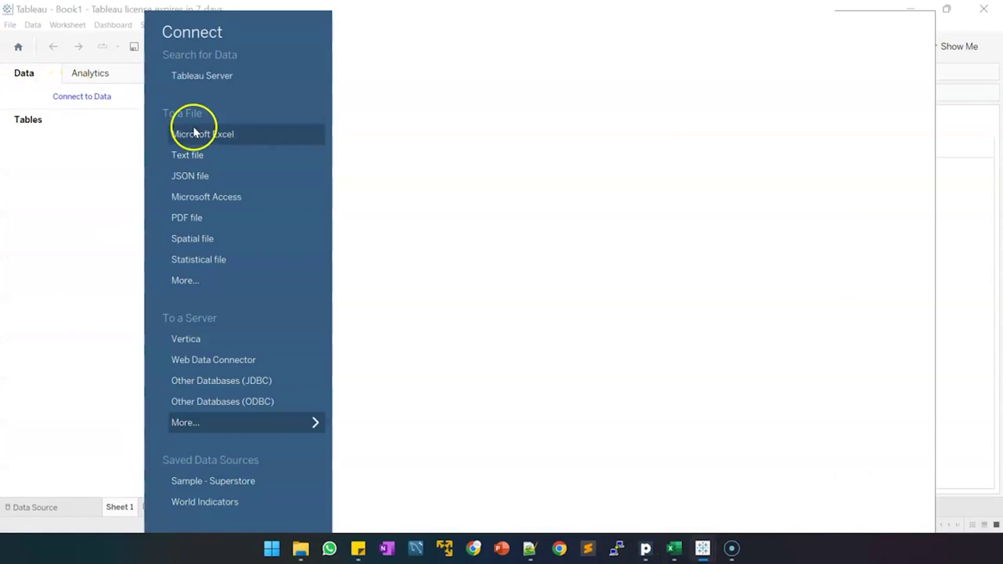
click(193, 132)
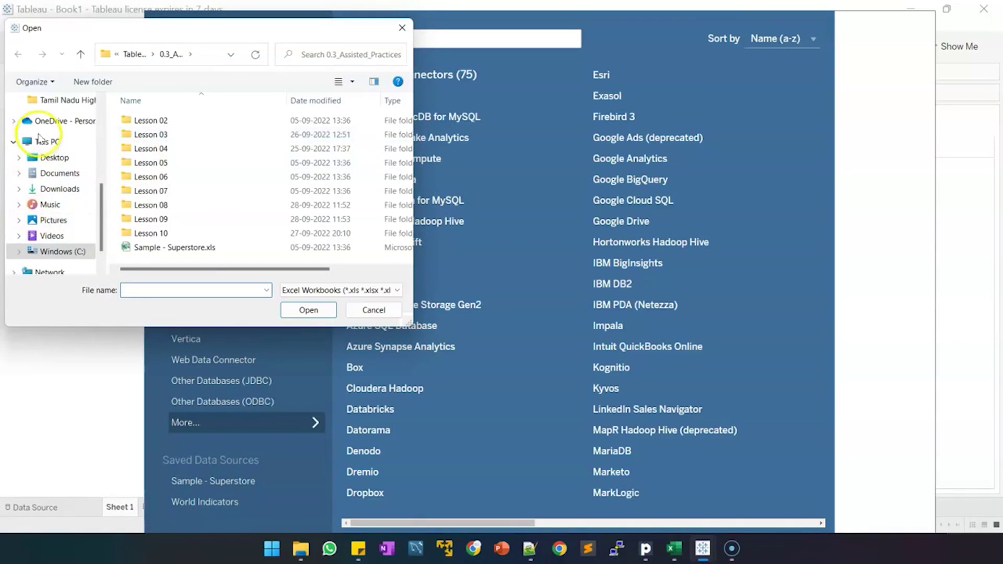
click(52, 114)
double_click(161, 124)
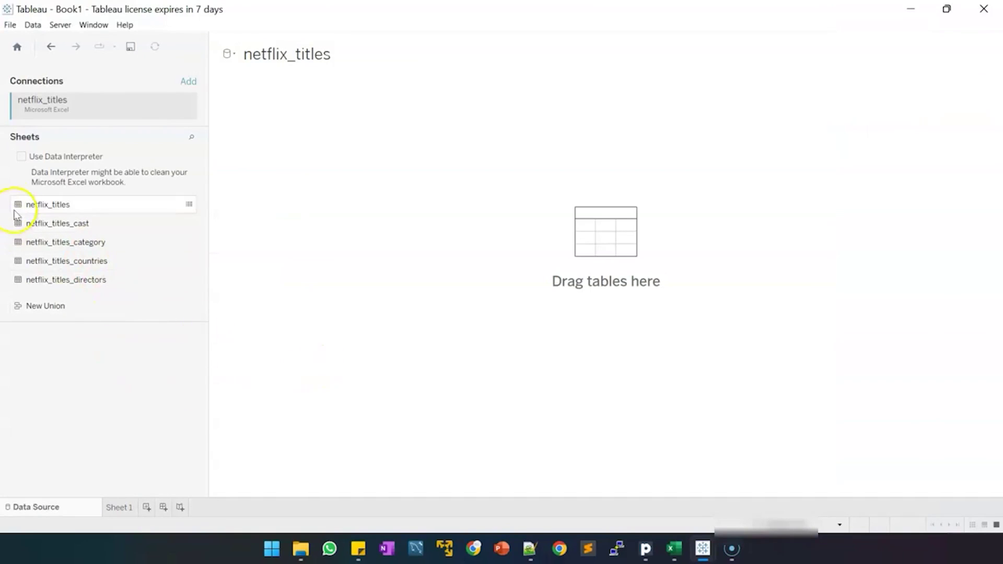
Add netflix_titles to the canvas and relate netflix_titles_cast to it on Show Id, checking the relationship.
drag(29, 206, 284, 161)
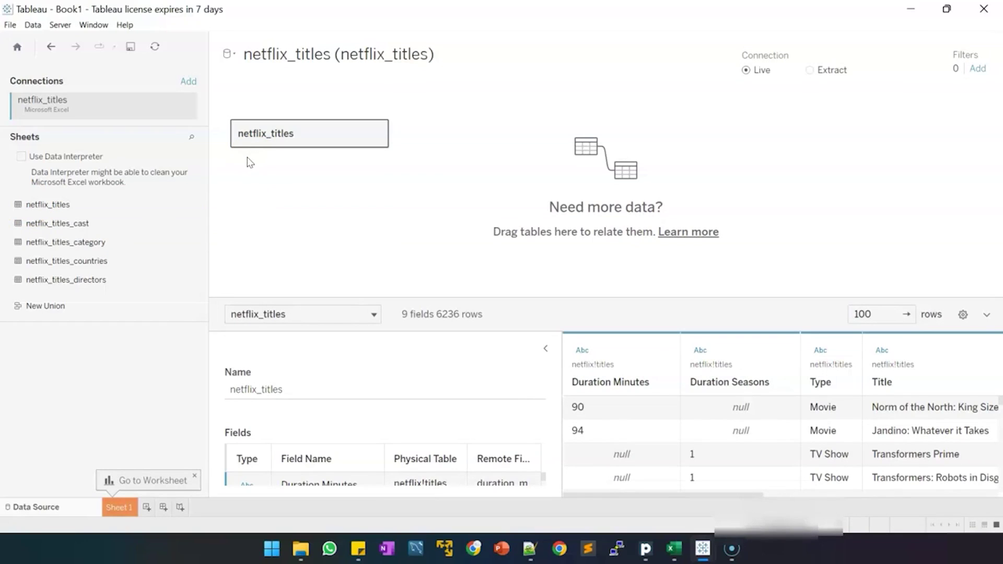
click(544, 348)
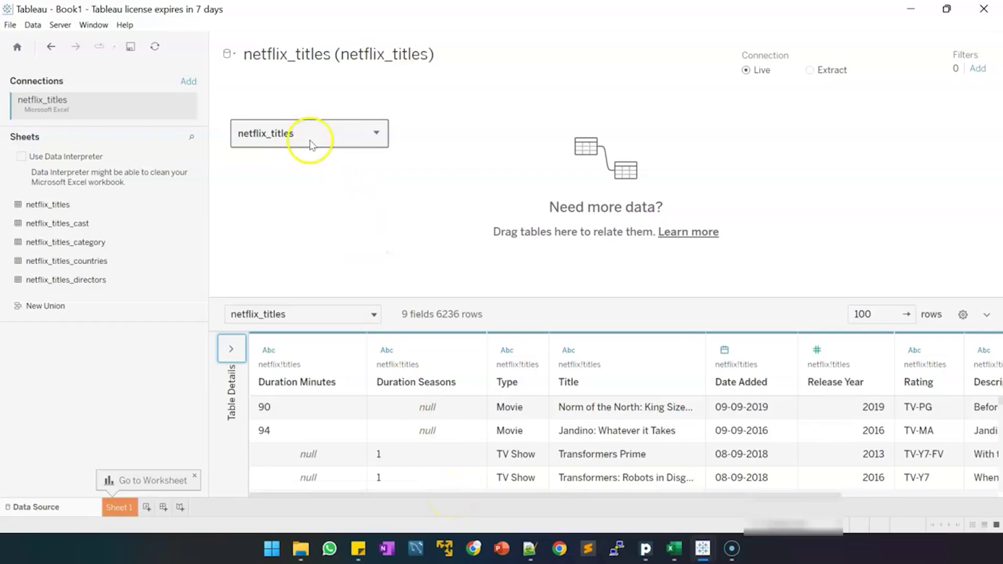
drag(79, 225, 469, 139)
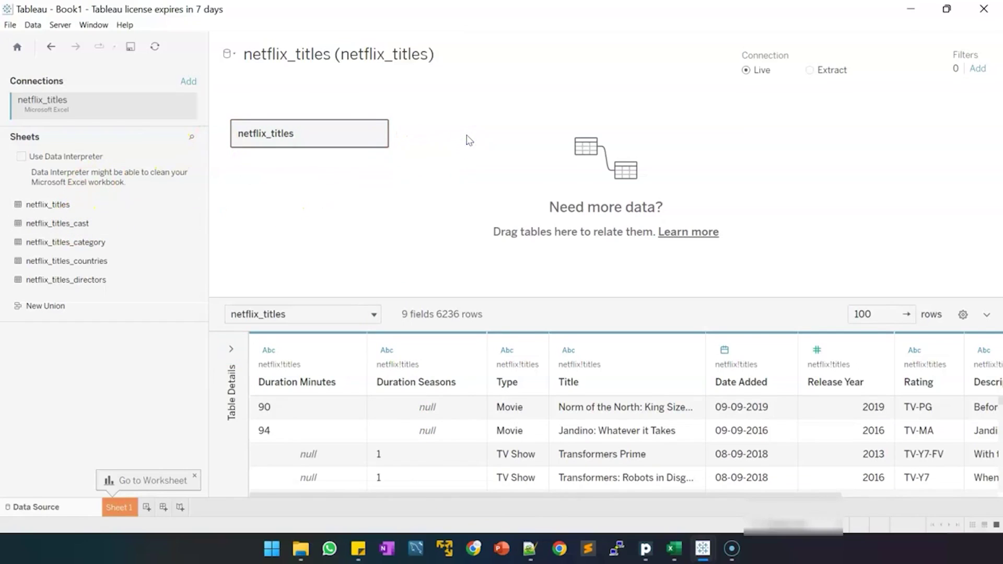
mouse_move(518, 142)
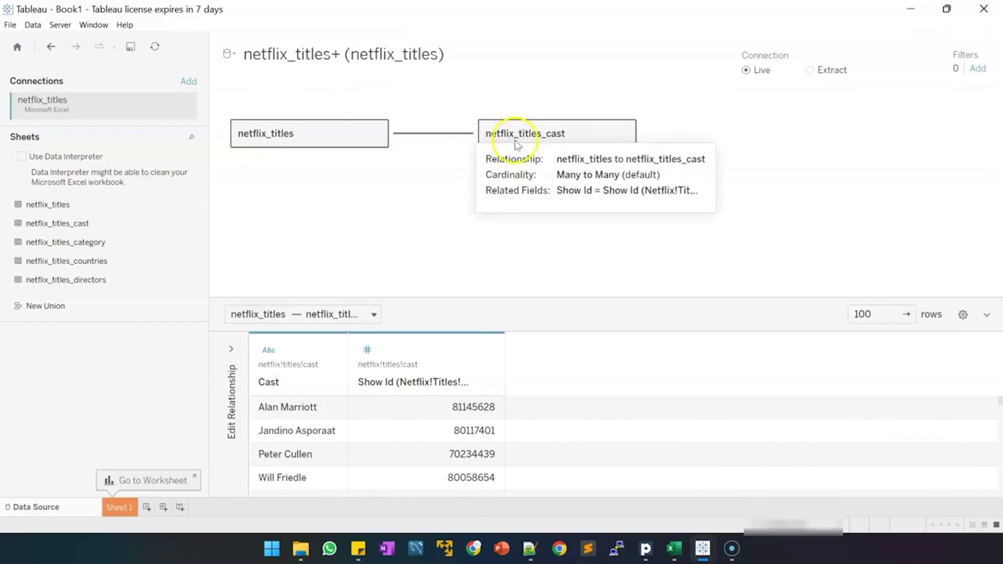
click(446, 137)
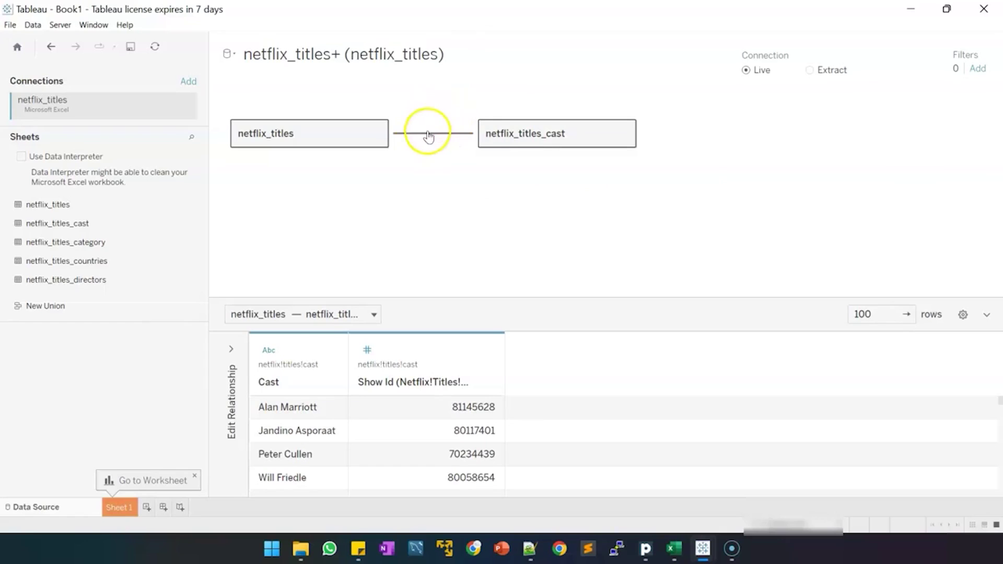
click(427, 134)
mouse_move(429, 138)
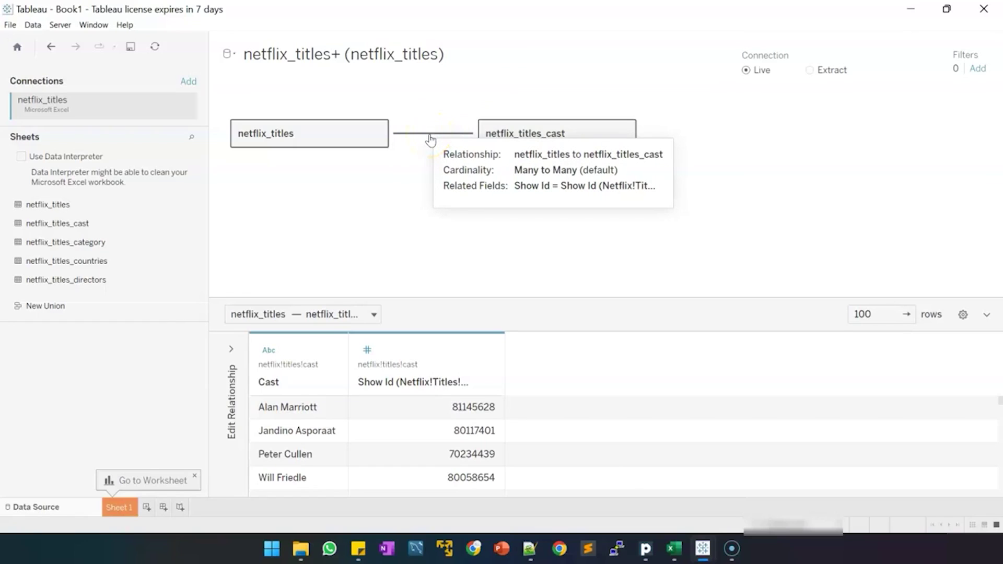
Relate netflix_titles_category, netflix_titles_countries and netflix_titles_directors to netflix_titles, then go to Sheet 1.
drag(94, 242, 379, 229)
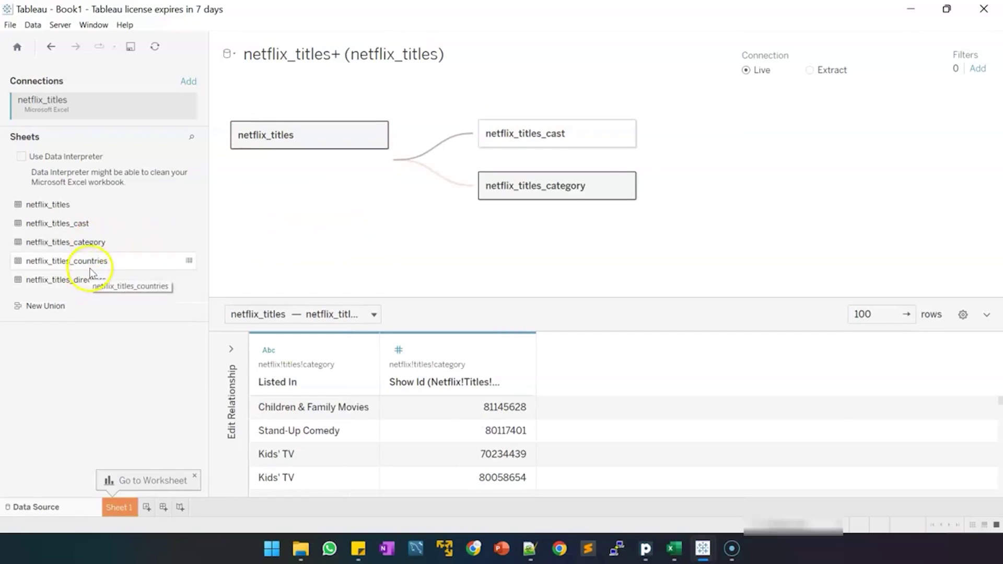
drag(91, 269, 358, 261)
drag(96, 281, 362, 283)
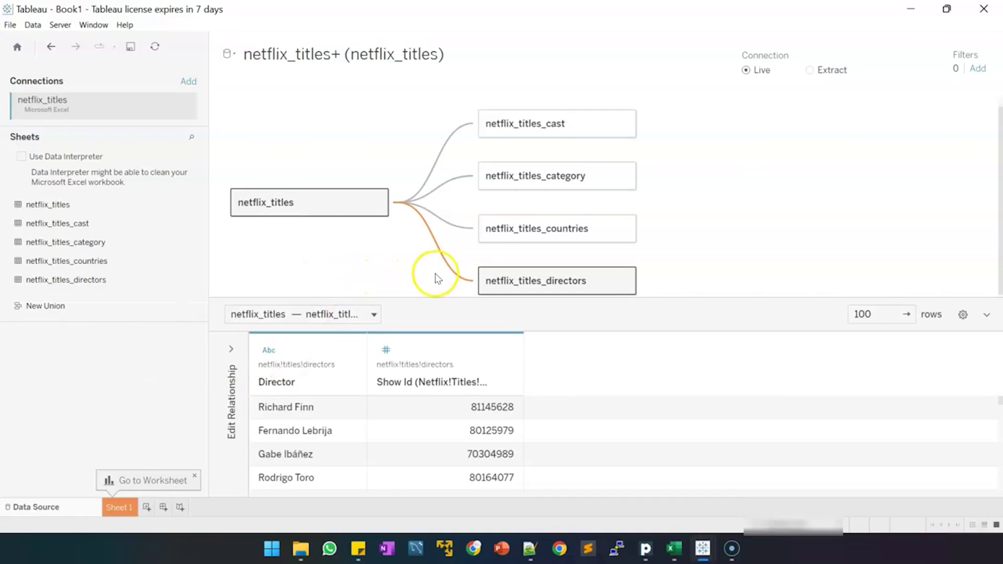
click(116, 508)
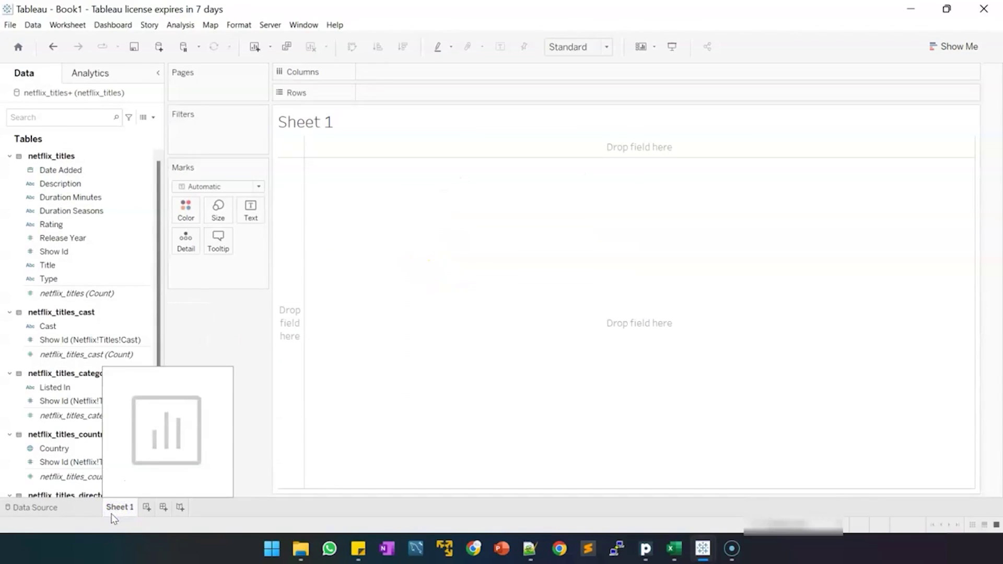
Put the Type field on Rows.
click(116, 516)
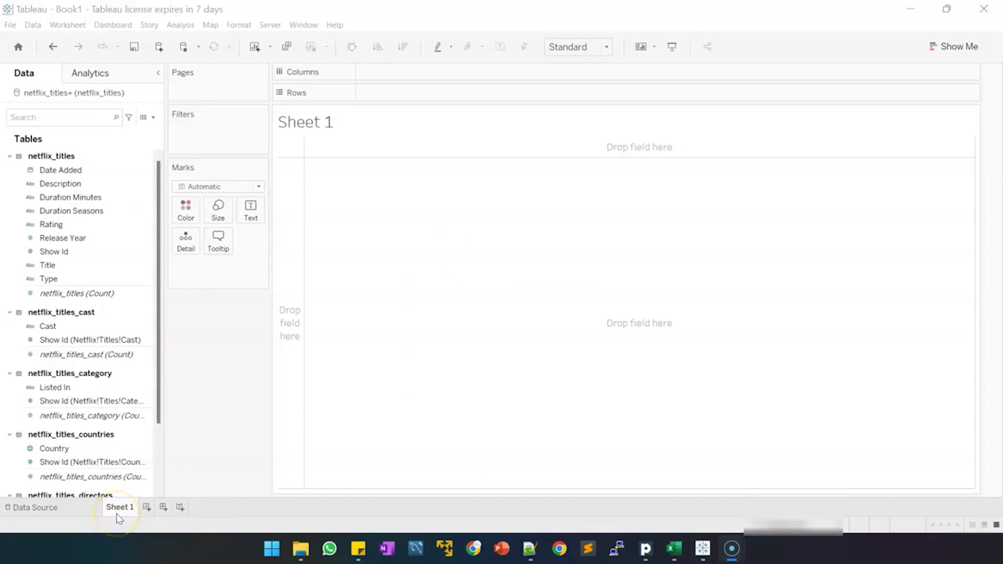
click(125, 389)
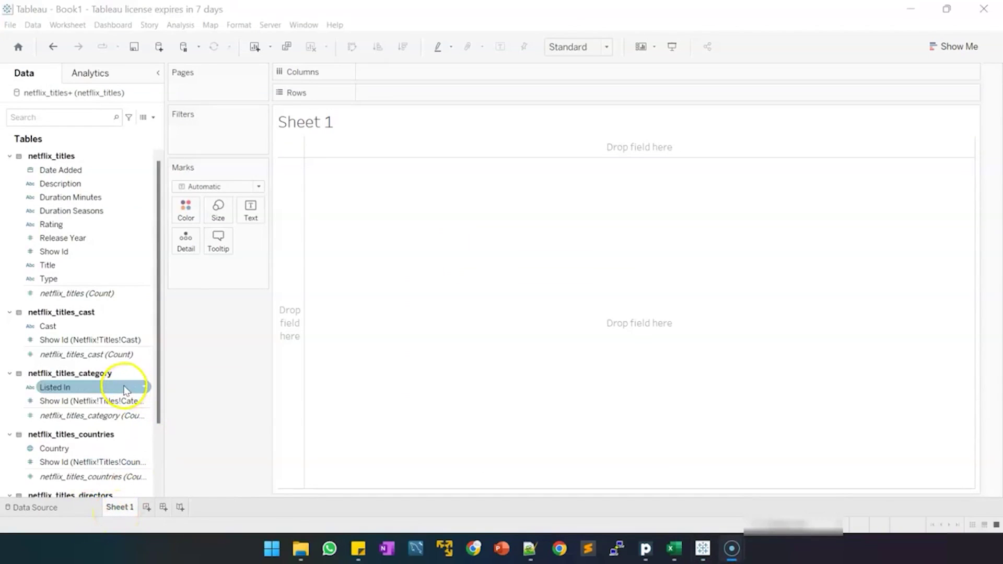
click(125, 327)
click(108, 298)
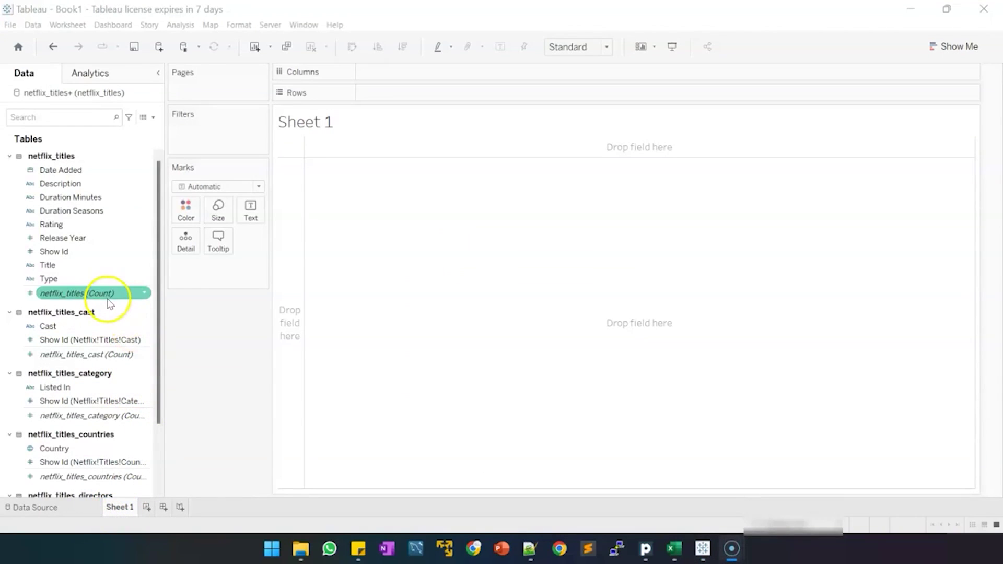
click(90, 278)
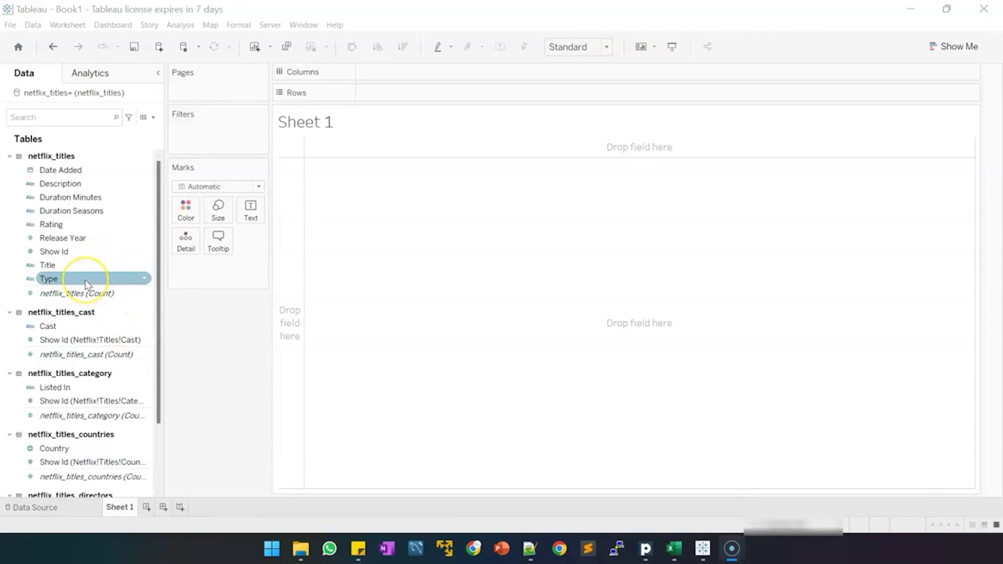
drag(84, 282, 405, 95)
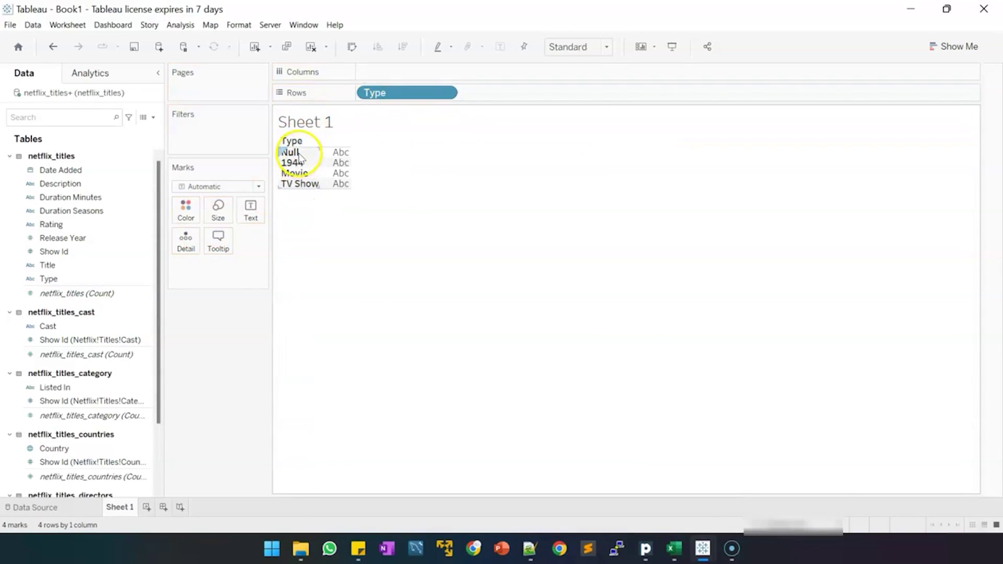
Convert Release Year to discrete and add it to Rows.
click(76, 242)
right_click(76, 244)
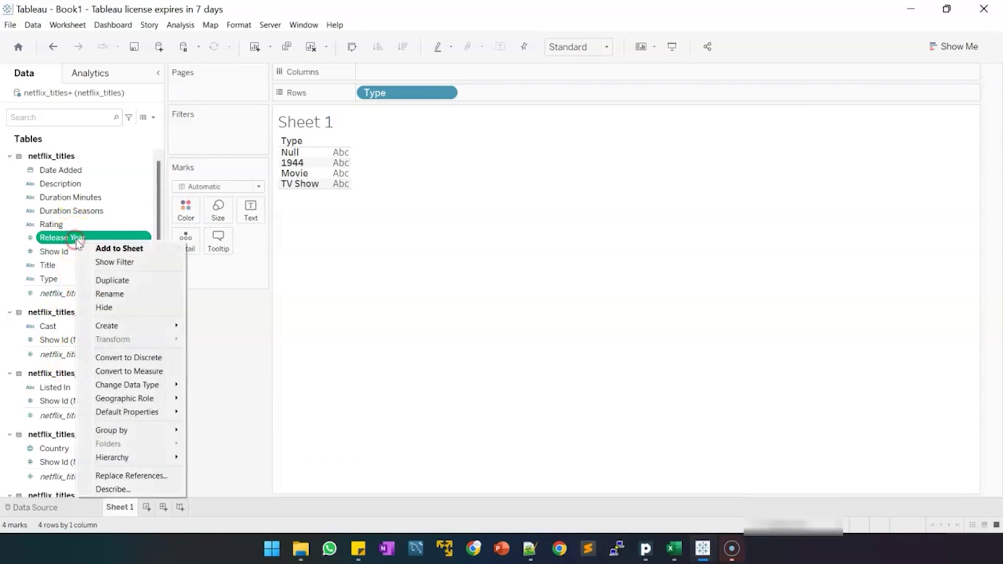
click(124, 357)
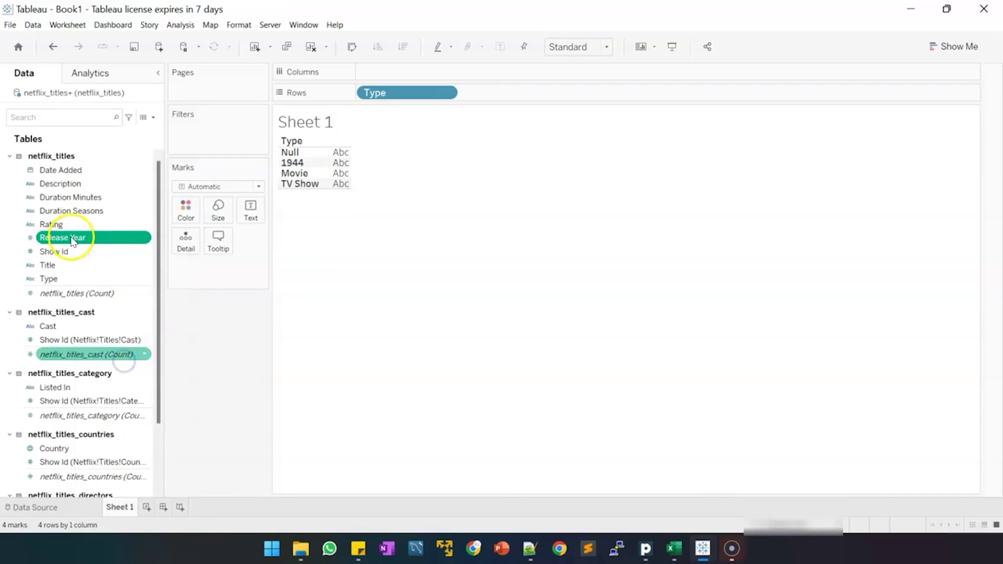
drag(67, 236, 479, 95)
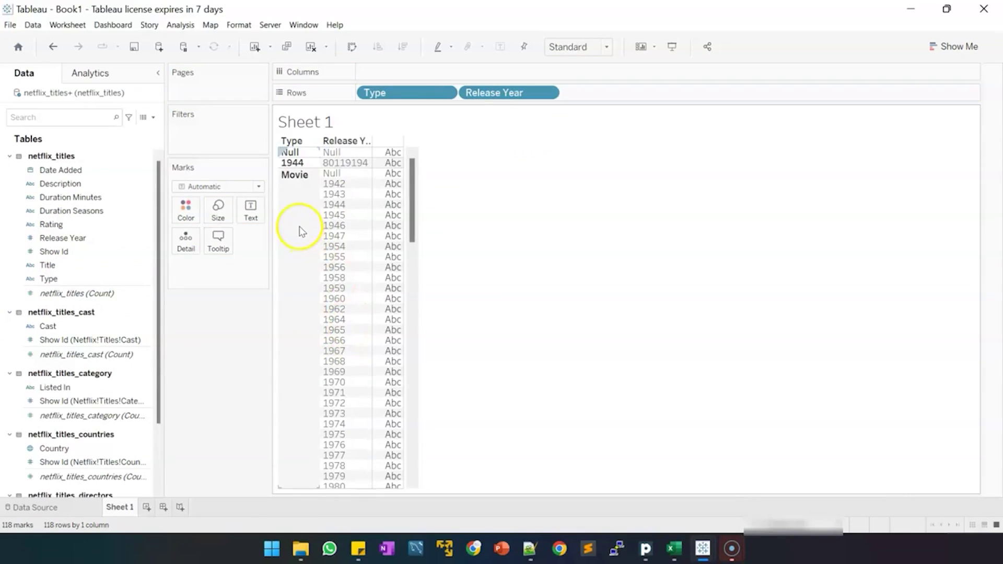
Add Listed In, Title and Rating to Rows.
scroll(303, 235, down, 10)
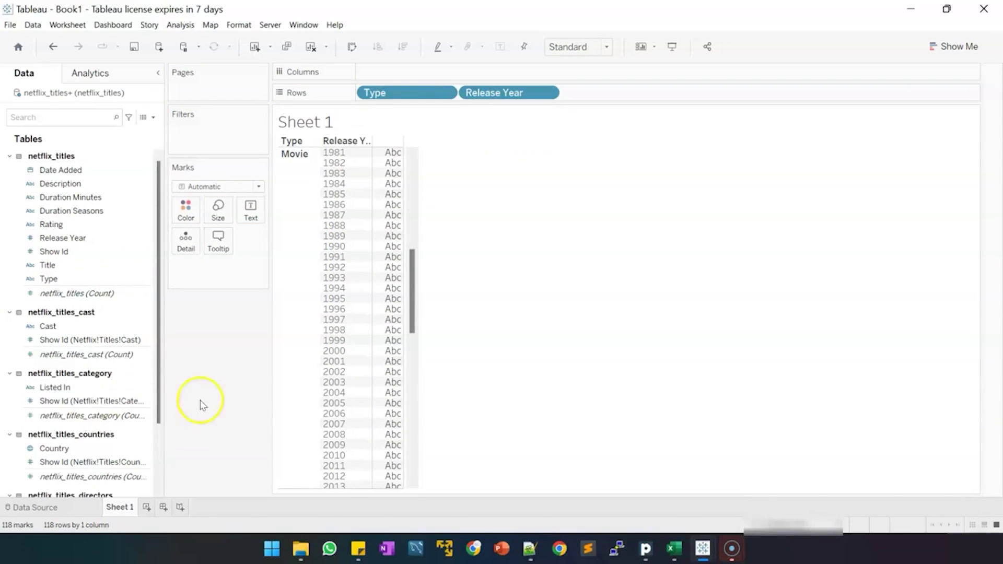
drag(73, 388, 628, 93)
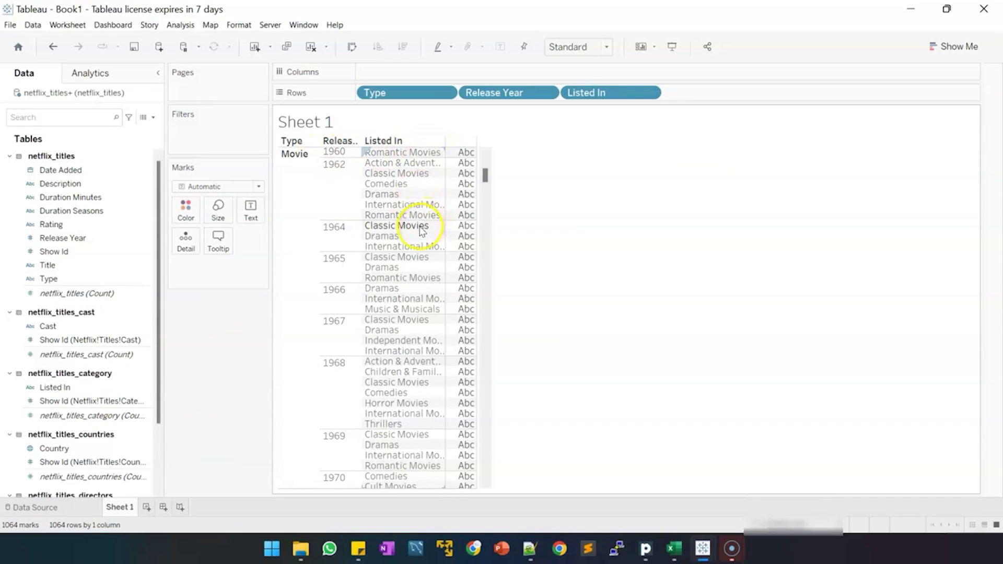
click(112, 282)
drag(112, 266, 732, 99)
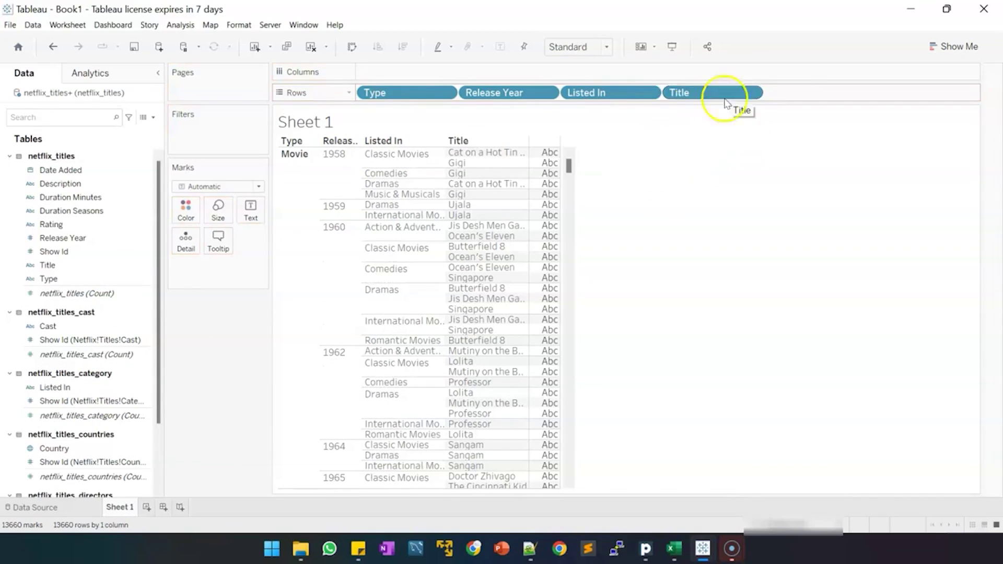
drag(58, 224, 843, 97)
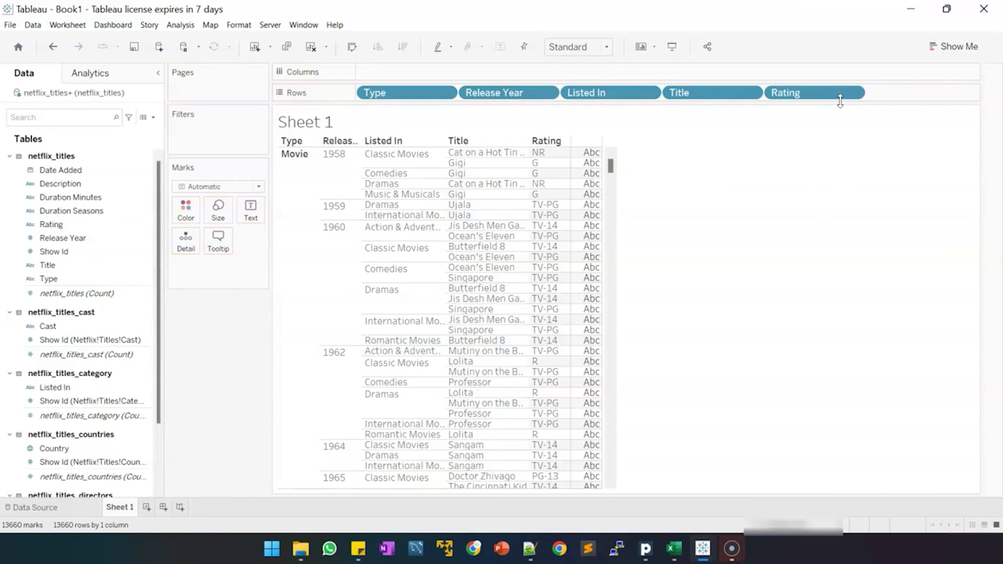
Rename the worksheet to 'Show Listing'.
double_click(134, 504)
text(Show Listing)
click(230, 418)
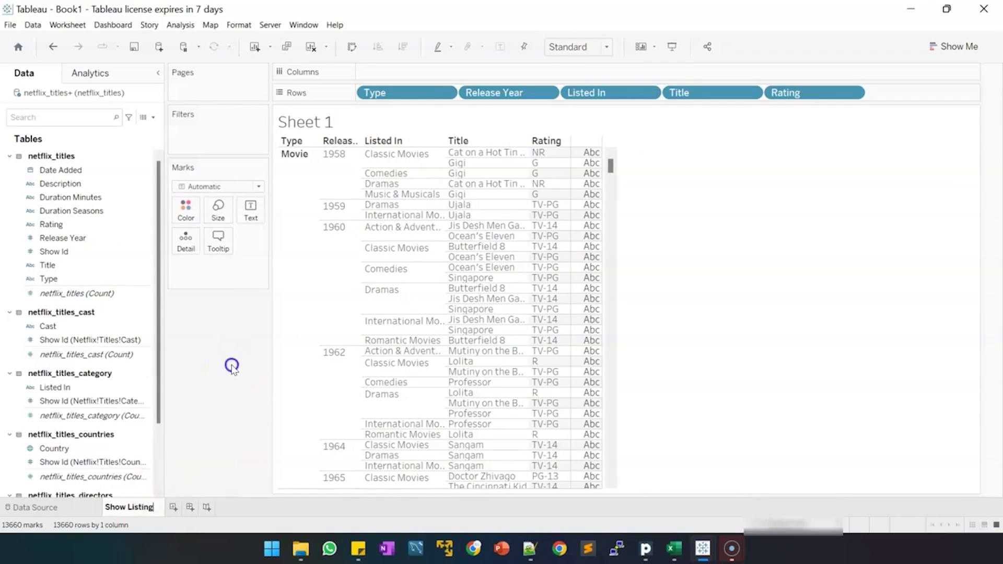
On a new worksheet, map Country from netflix_titles_countries as 110 points worldwide.
click(167, 506)
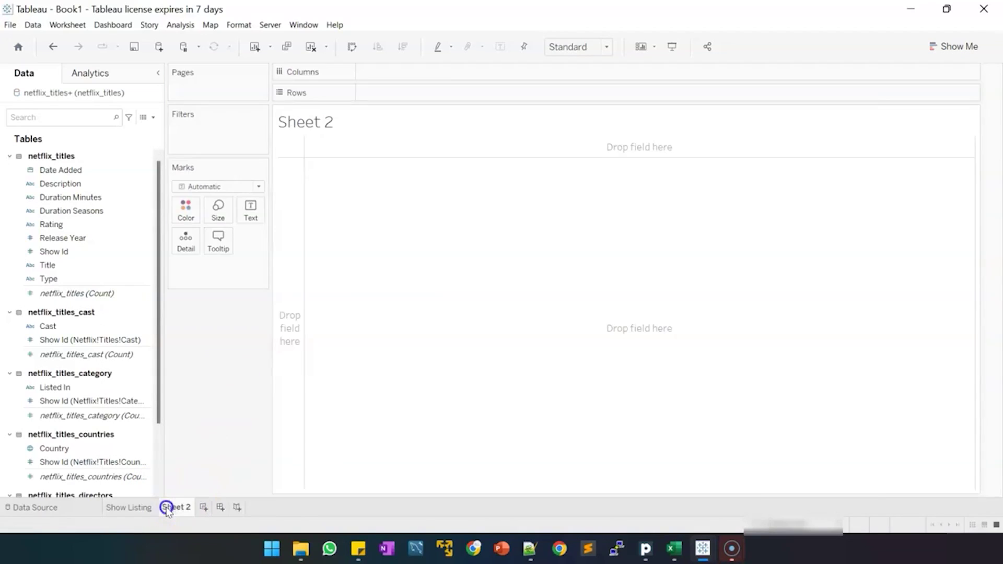
click(152, 461)
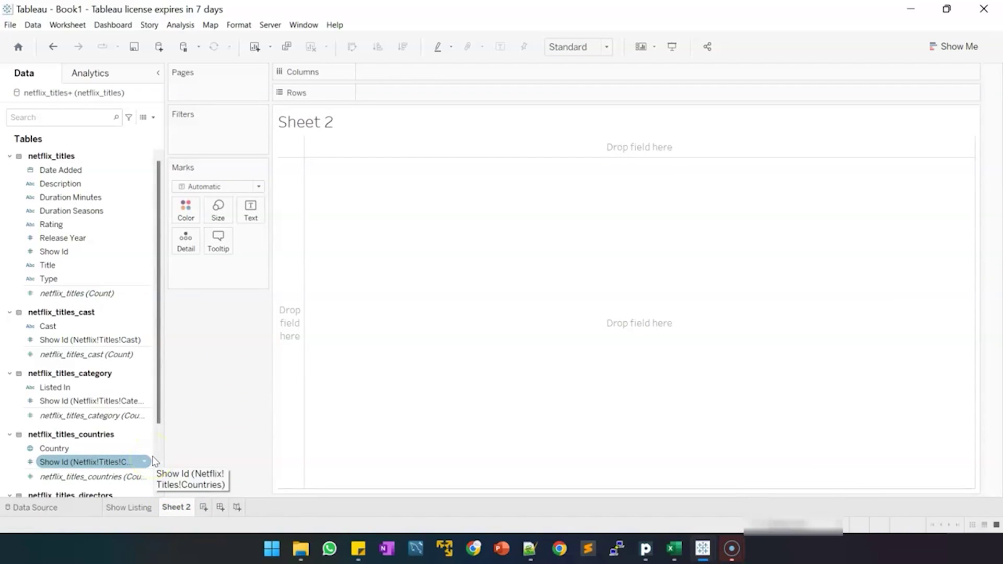
click(161, 444)
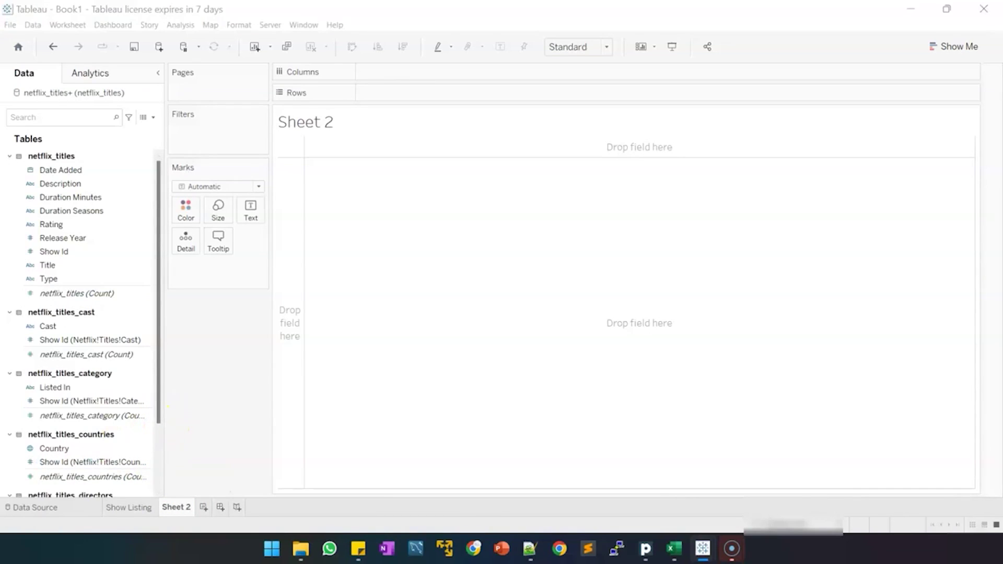
click(100, 326)
click(180, 316)
click(107, 340)
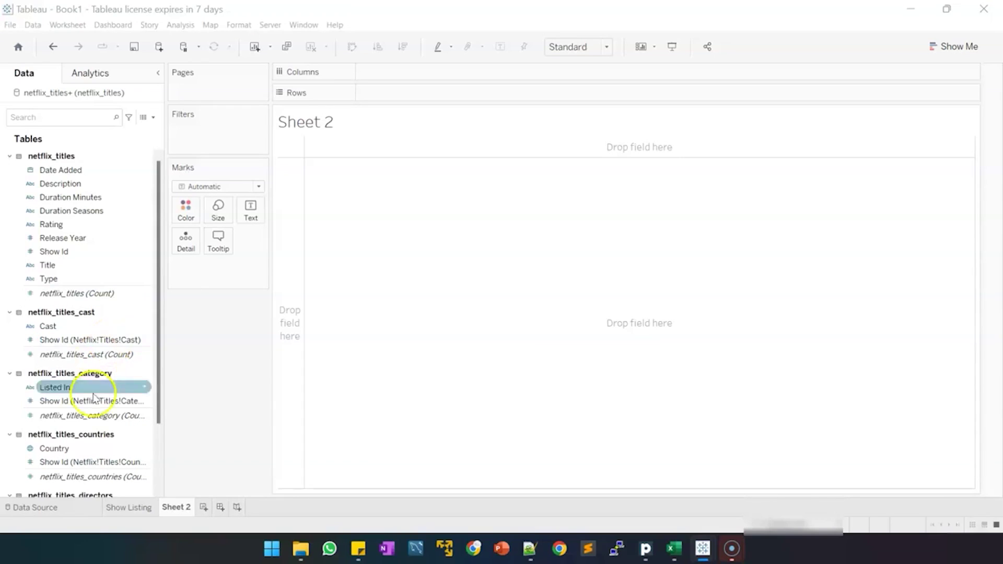
drag(90, 448, 225, 267)
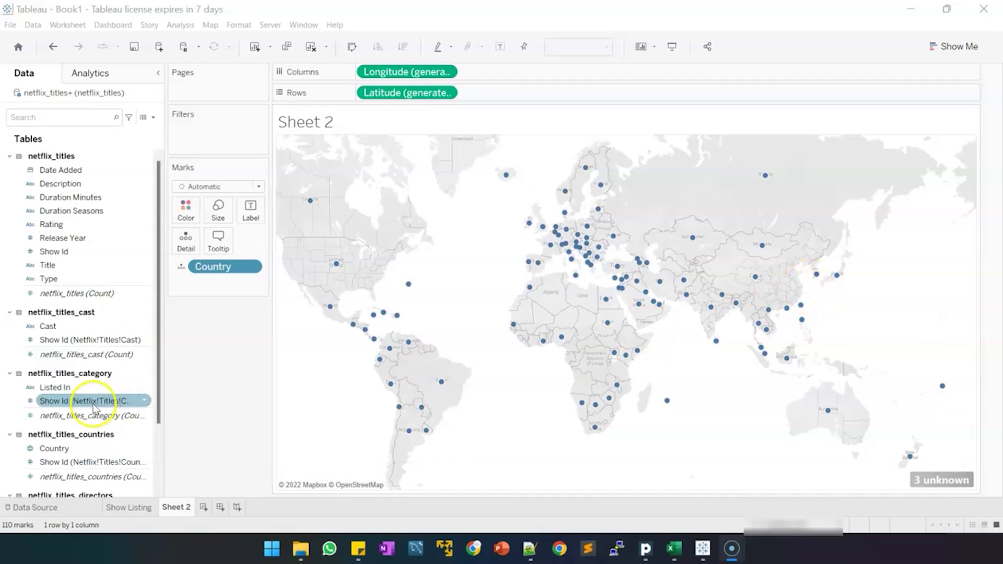
Colour the map points by Listed In and check the Sri Lanka point's details.
drag(78, 387, 187, 220)
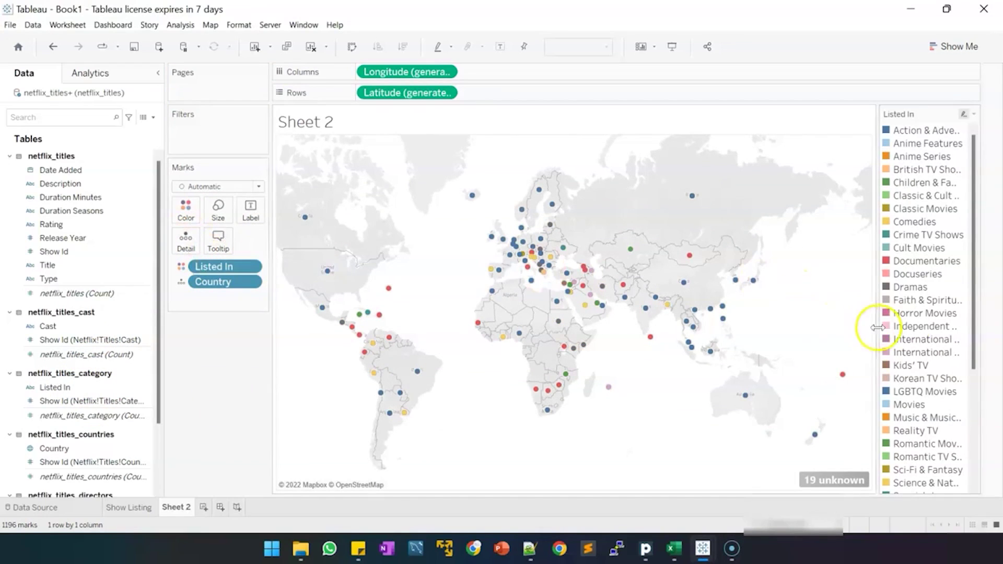
mouse_move(514, 263)
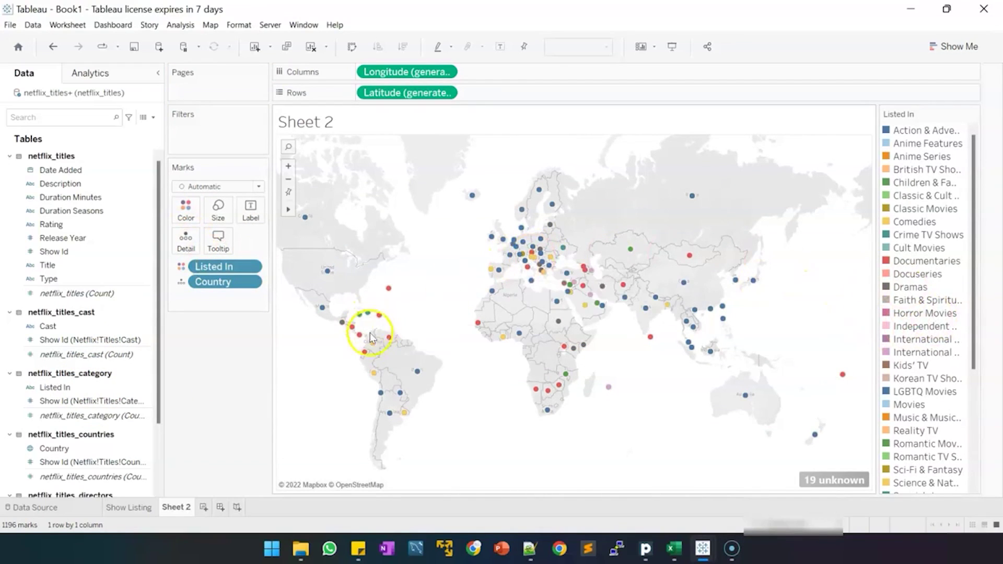
mouse_move(390, 338)
mouse_move(651, 338)
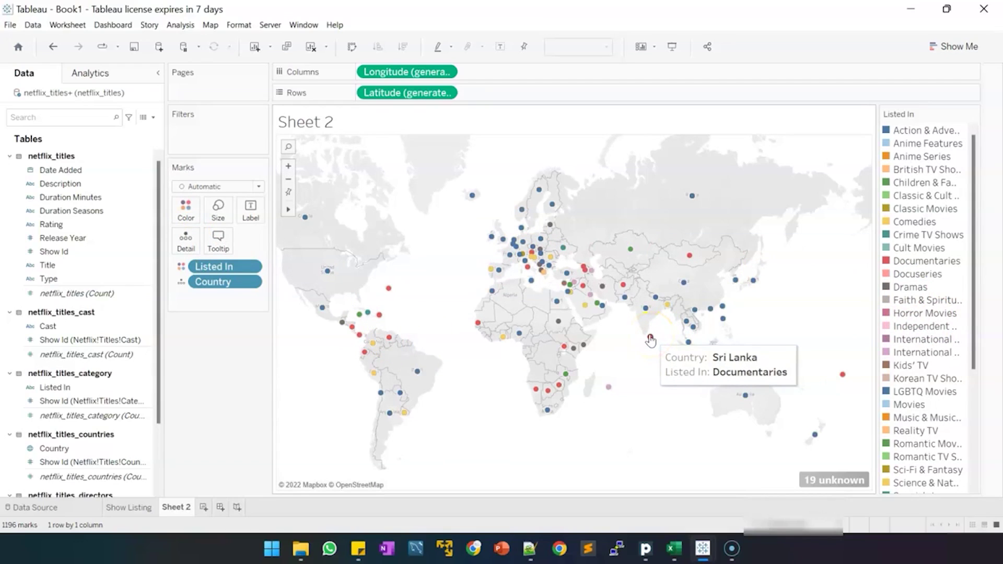
click(651, 339)
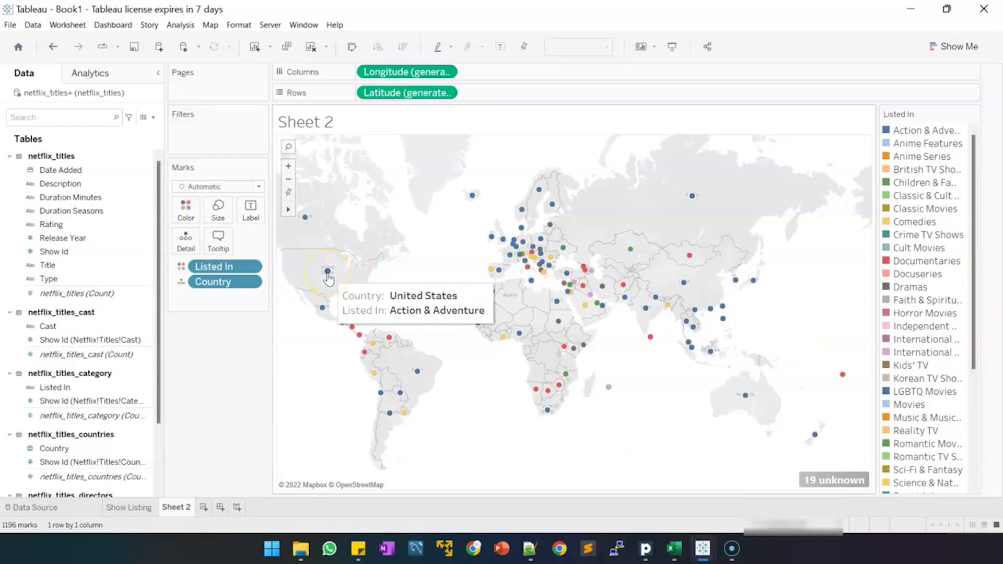
Add netflix_titles (Count) to the map's Tooltip so each point shows its title count.
click(42, 340)
click(59, 294)
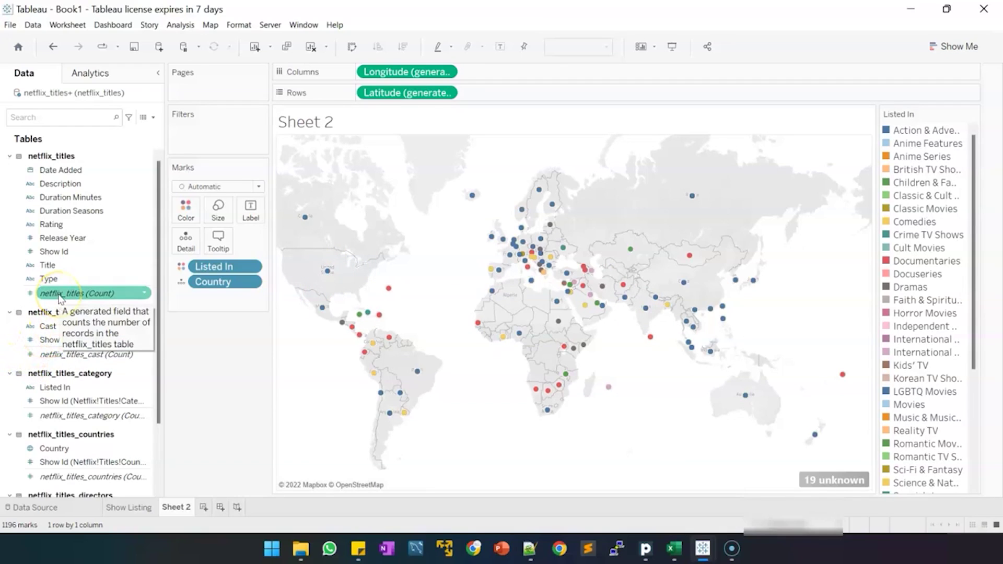
click(59, 295)
drag(58, 296, 219, 252)
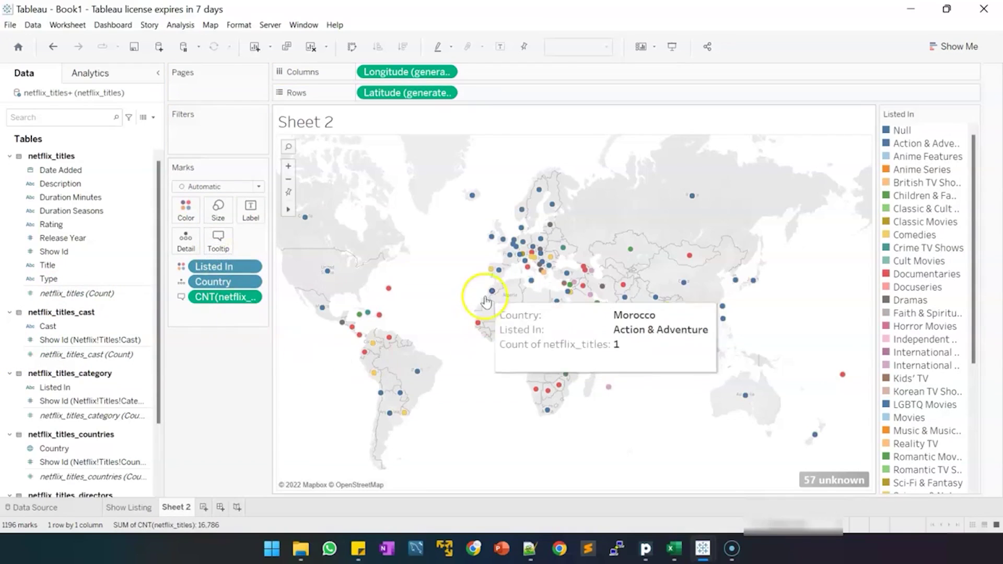
mouse_move(327, 271)
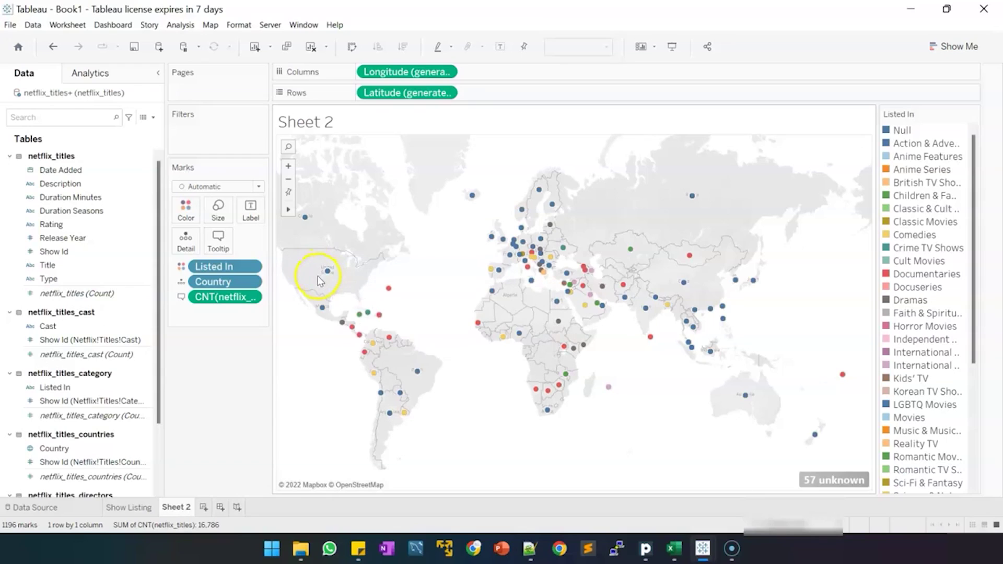
Rename Sheet 2 to 'Listed in by Country' and add a blank Sheet 3.
double_click(174, 506)
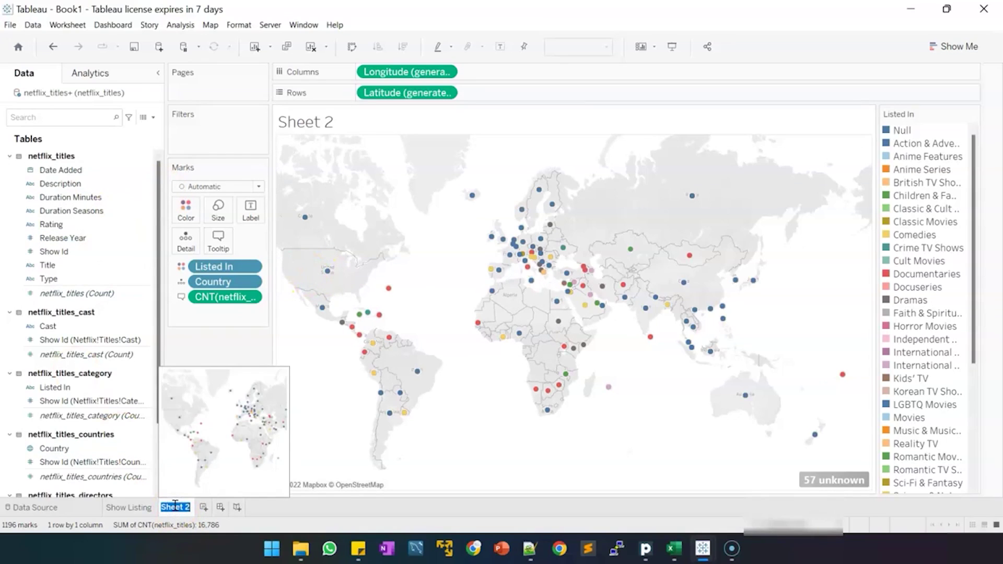
text(4)
text(isted In)
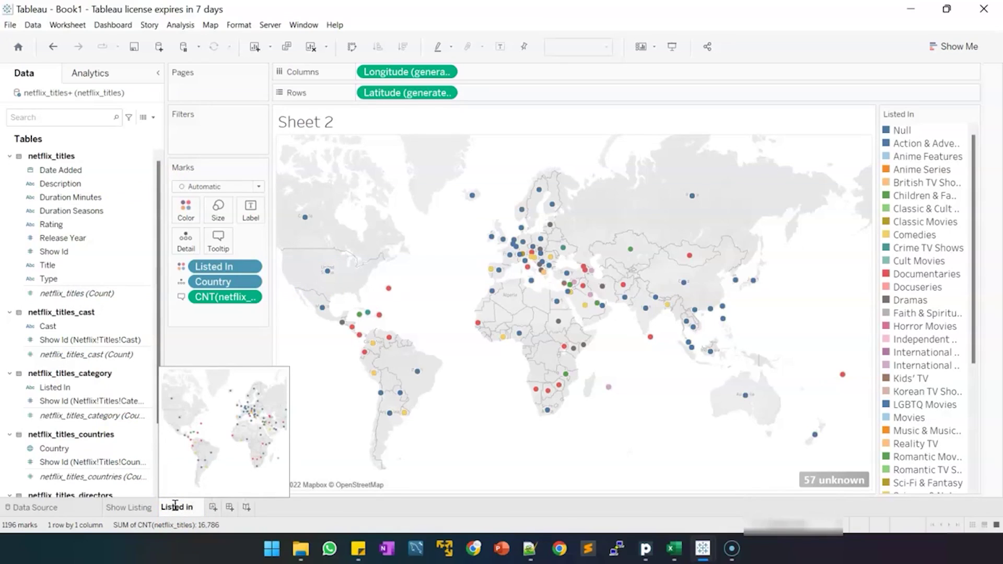
text( by Country)
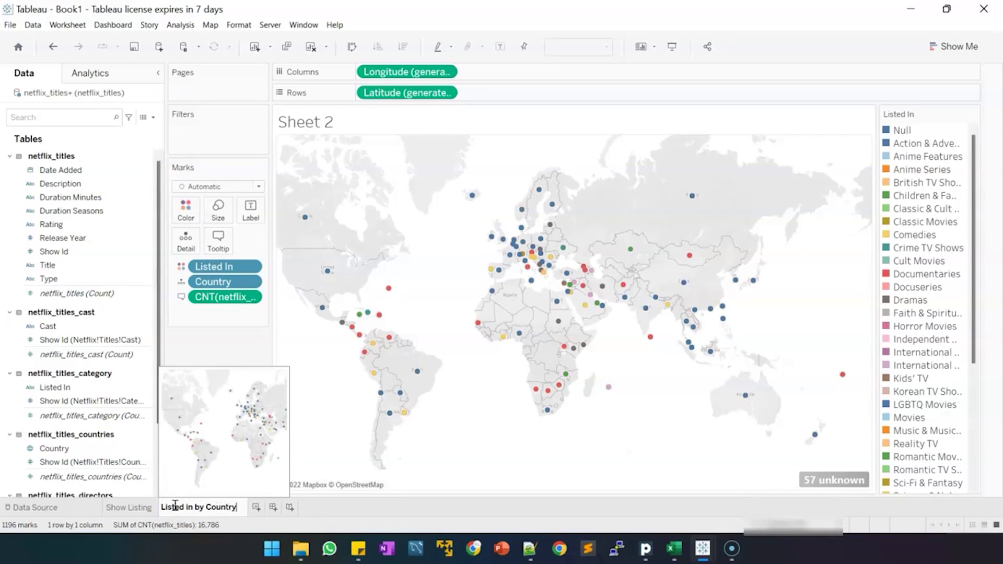
key(Return)
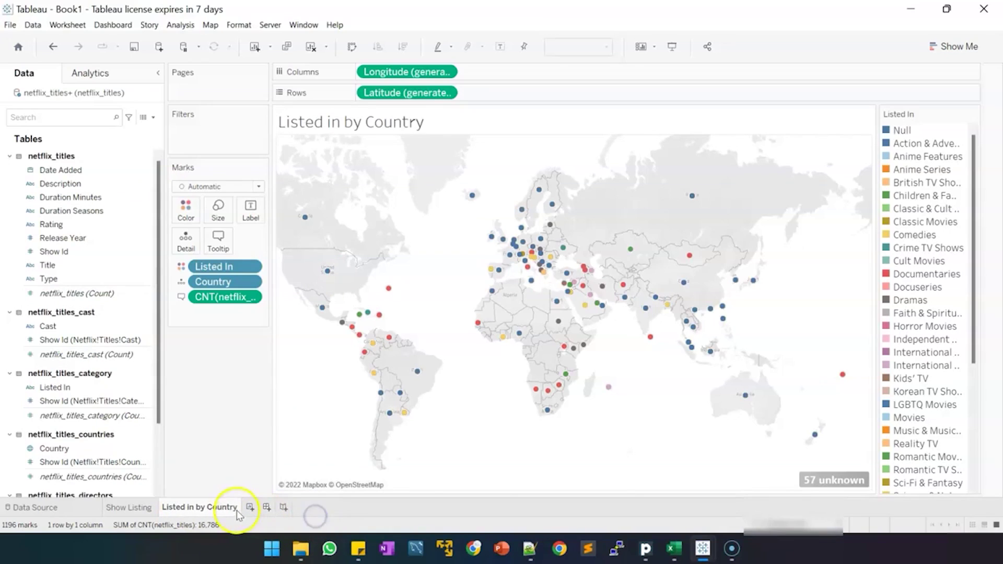
click(249, 507)
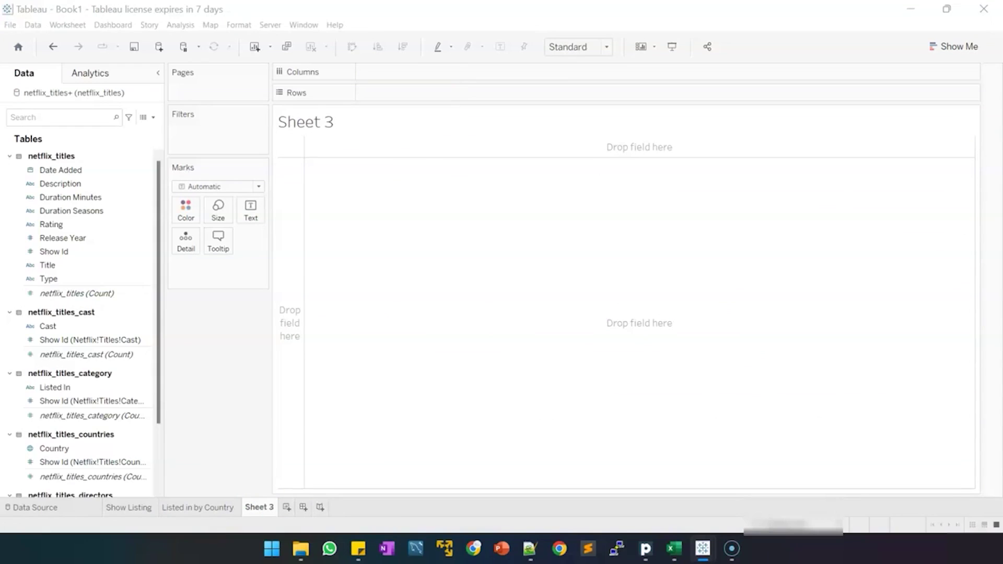
Chart the count of netflix_titles by Release Year as bars on Sheet 3.
click(77, 240)
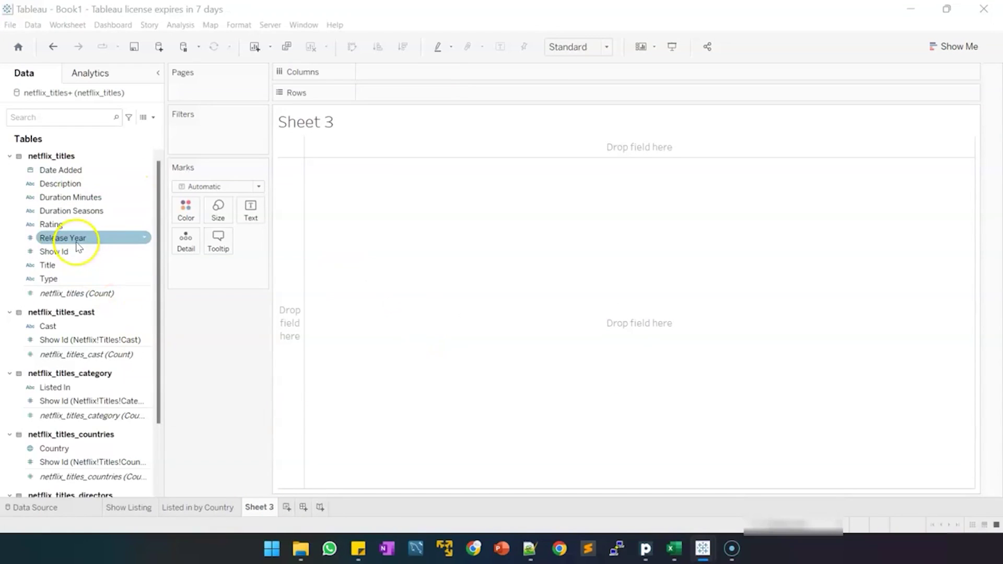
drag(77, 244, 402, 73)
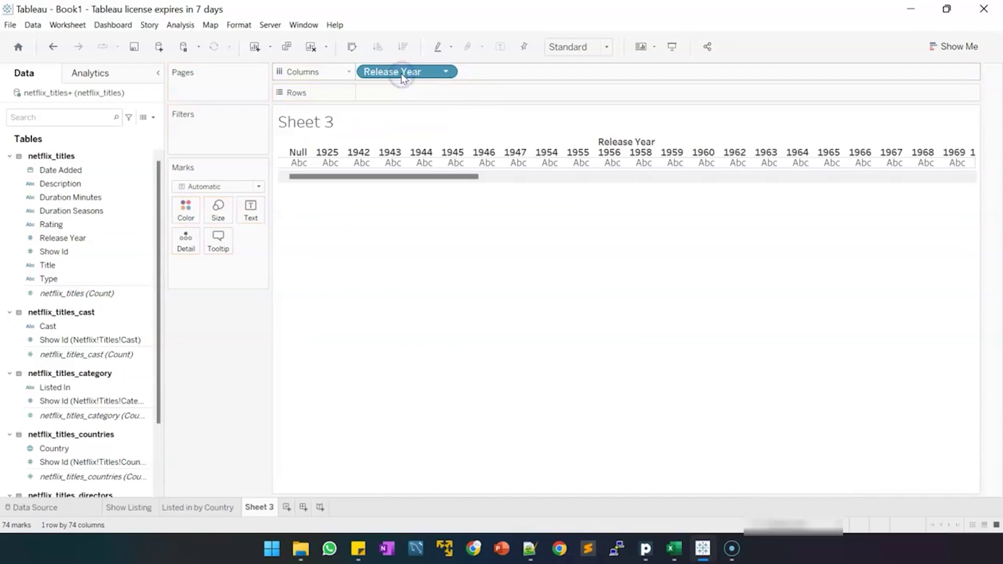
mouse_move(328, 152)
mouse_down()
mouse_move(311, 157)
mouse_move(459, 152)
mouse_up()
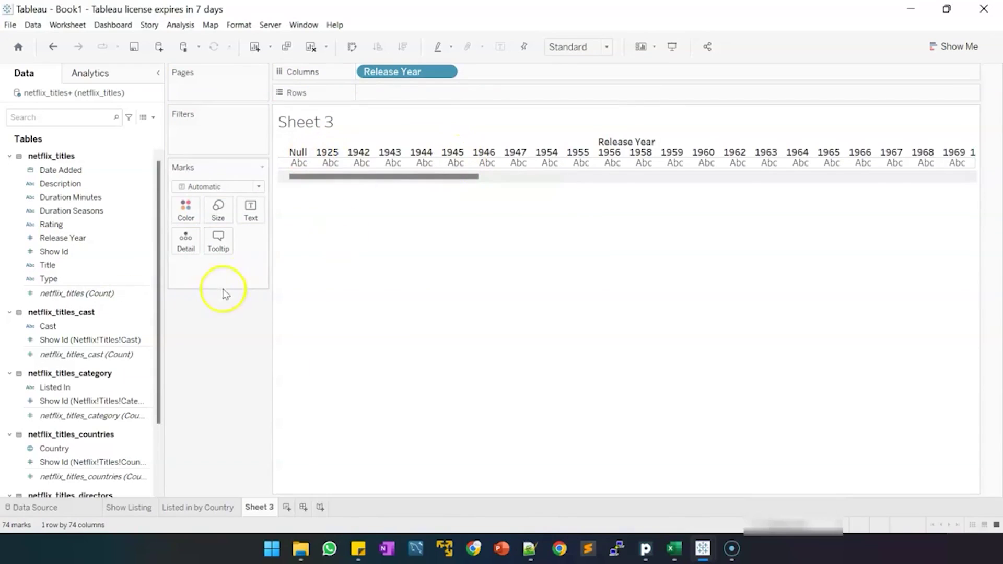
drag(101, 292, 411, 92)
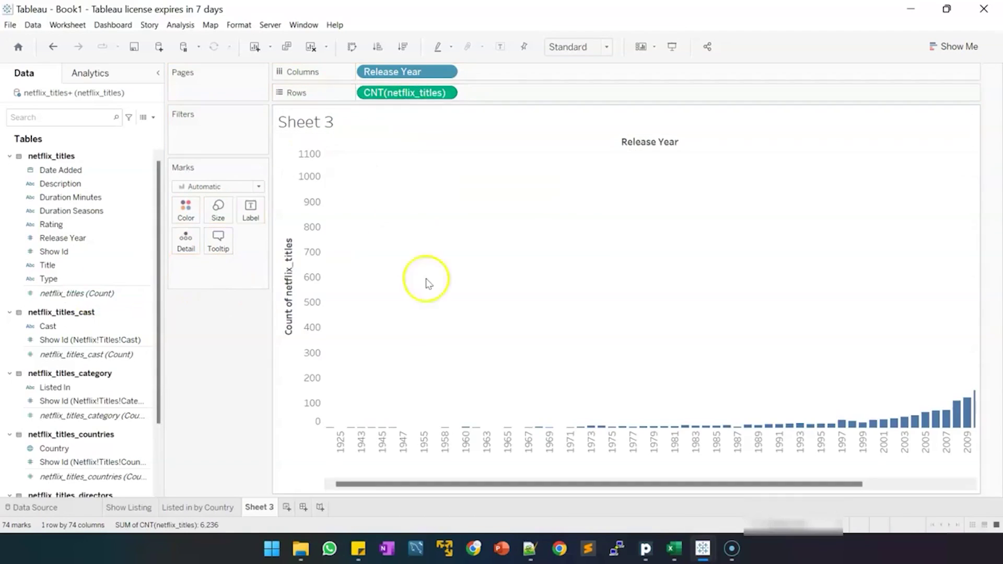
Sort the Release Year bars descending by count, with 2017 highest.
click(402, 49)
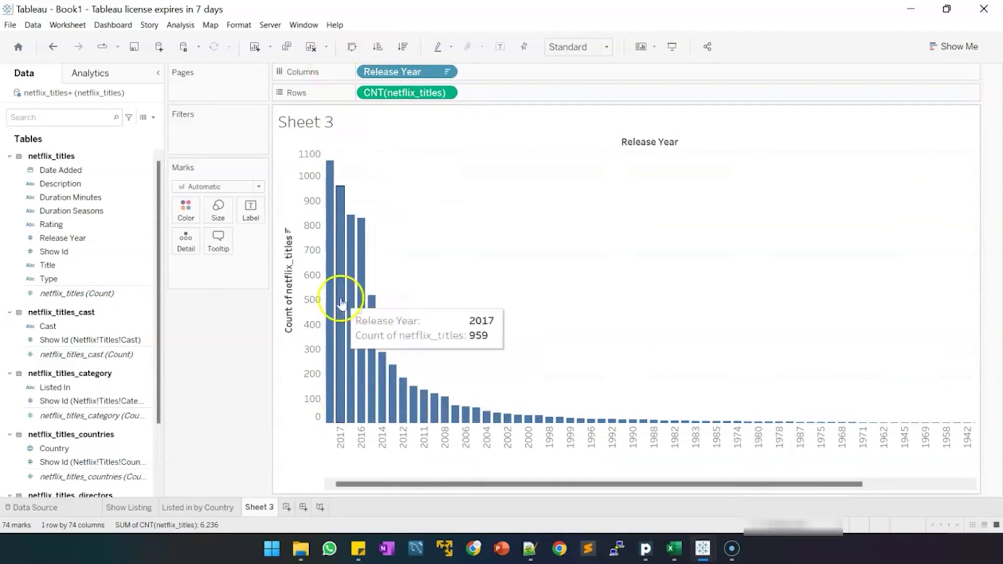
mouse_move(345, 202)
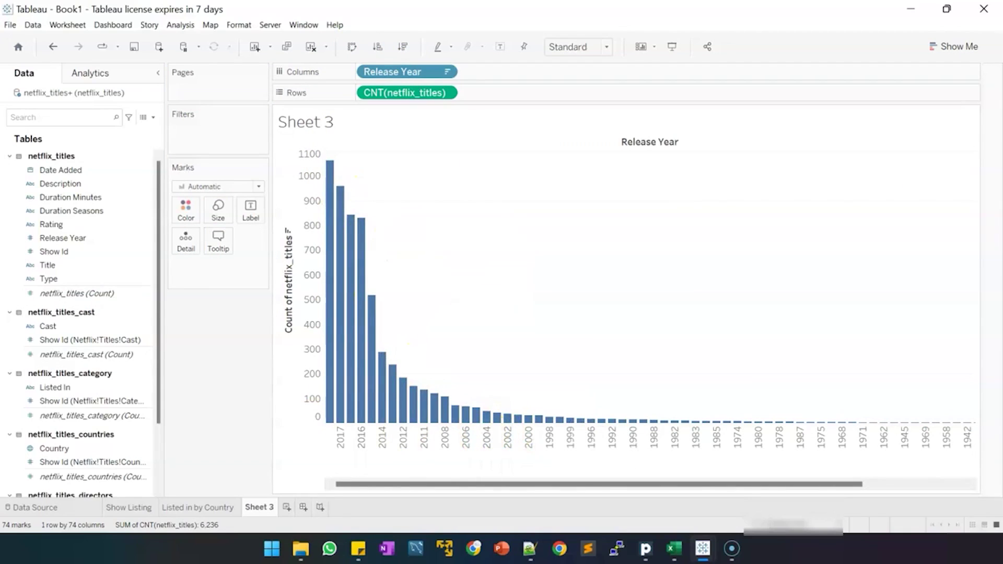
scroll(99, 297, down, 2)
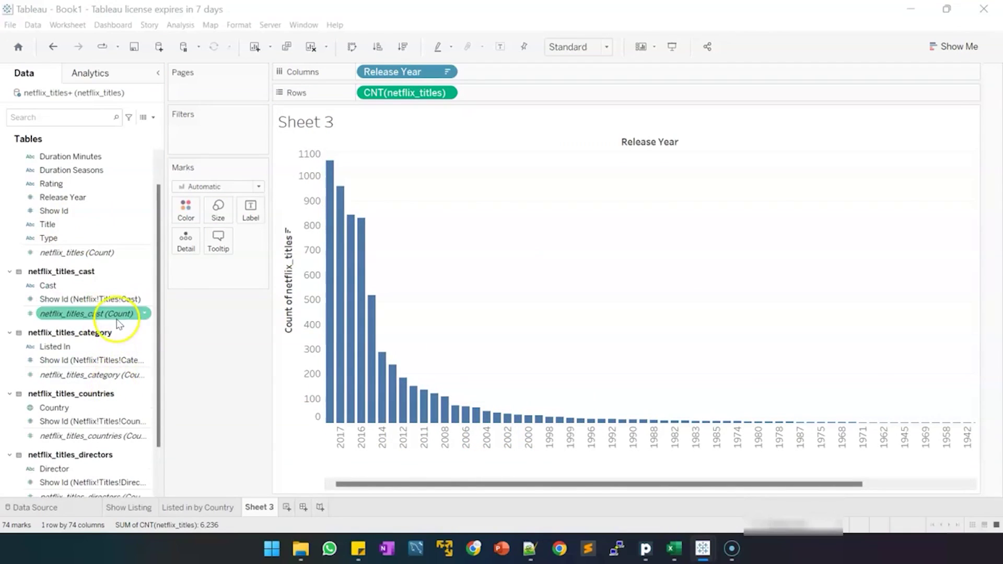
Add the netflix_titles_countries count to Rows as a second chart beneath the title counts.
click(121, 435)
drag(120, 435, 571, 97)
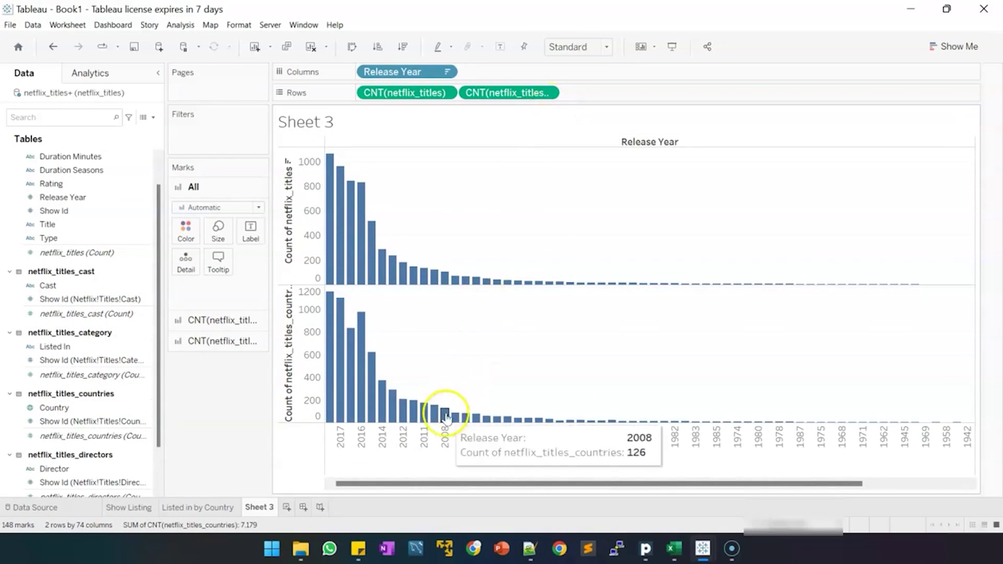
right_click(417, 469)
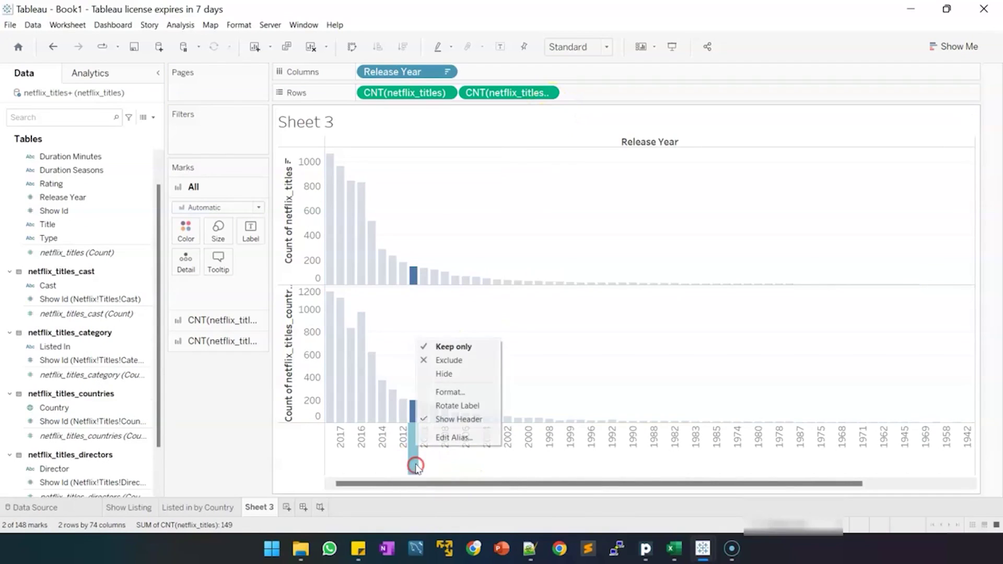
click(442, 465)
right_click(443, 464)
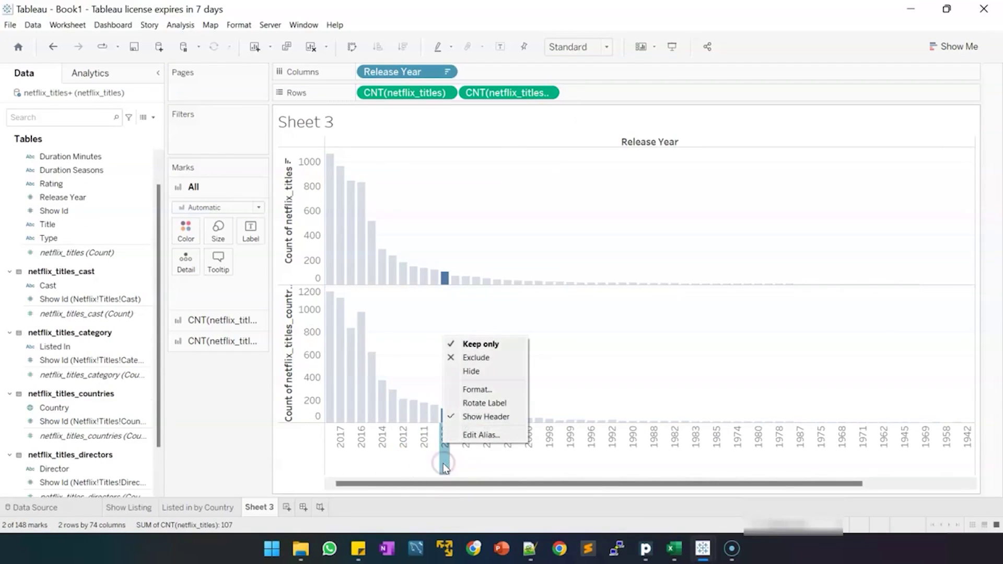
Inspect the vertical axis and countries count field context menus without changing anything.
right_click(310, 424)
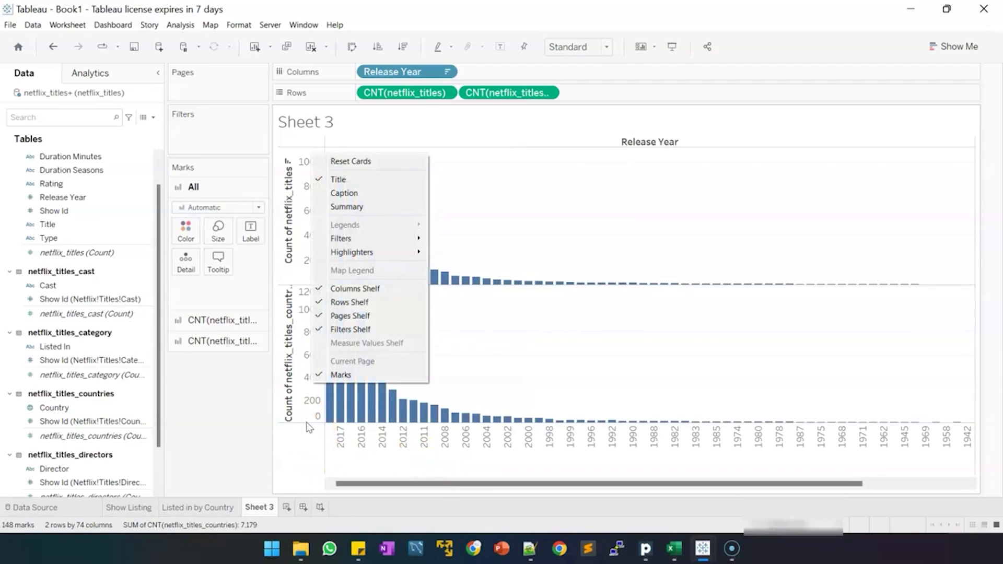
right_click(312, 422)
click(489, 106)
right_click(493, 97)
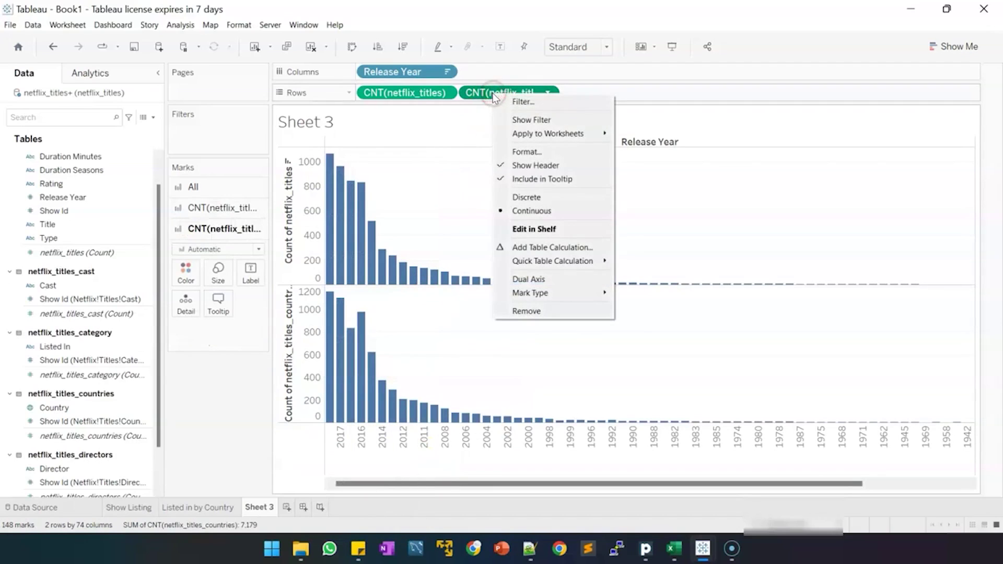
click(502, 460)
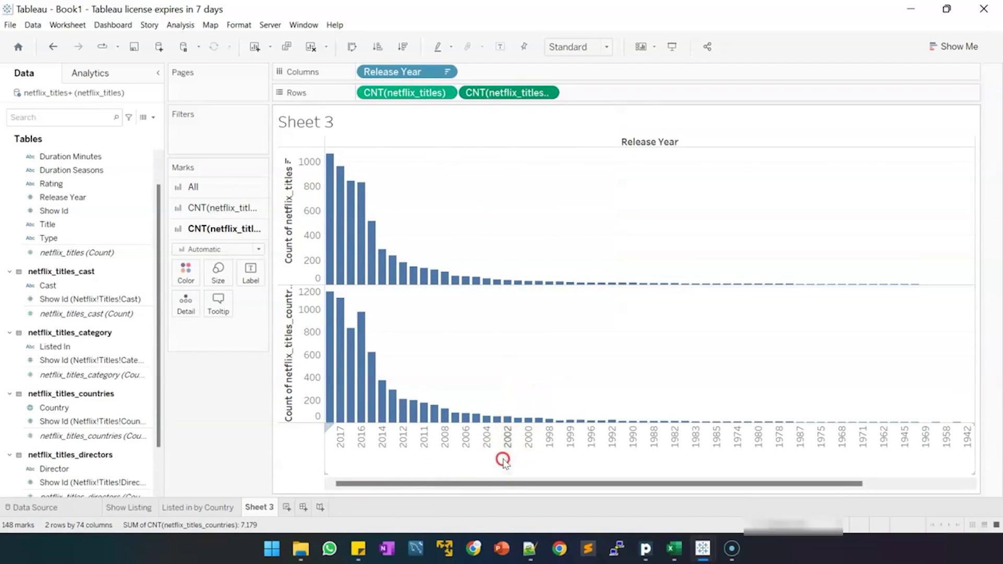
Browse the context menus of several year bars, including 2000 and 2012, then dismiss them.
right_click(527, 458)
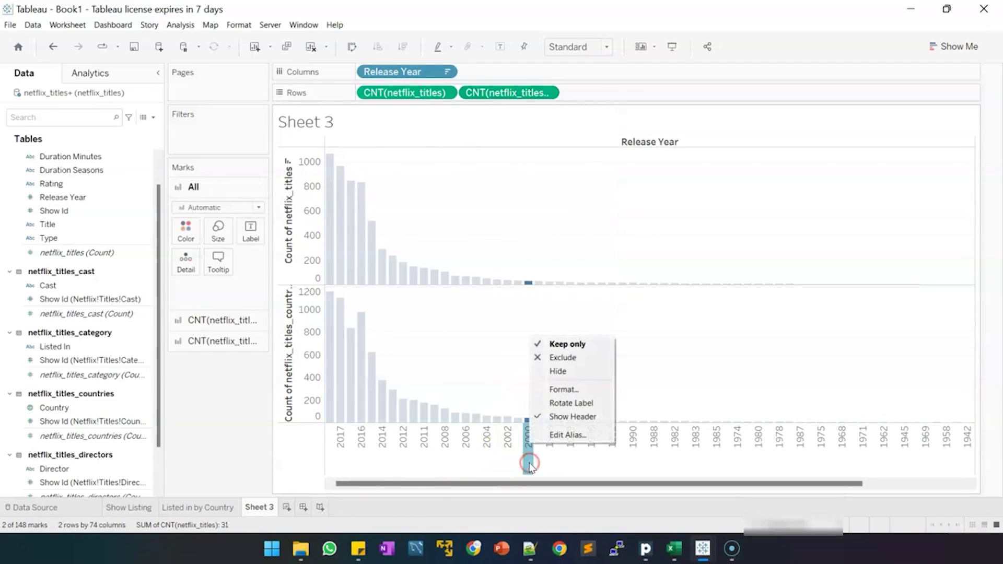
right_click(558, 472)
right_click(596, 483)
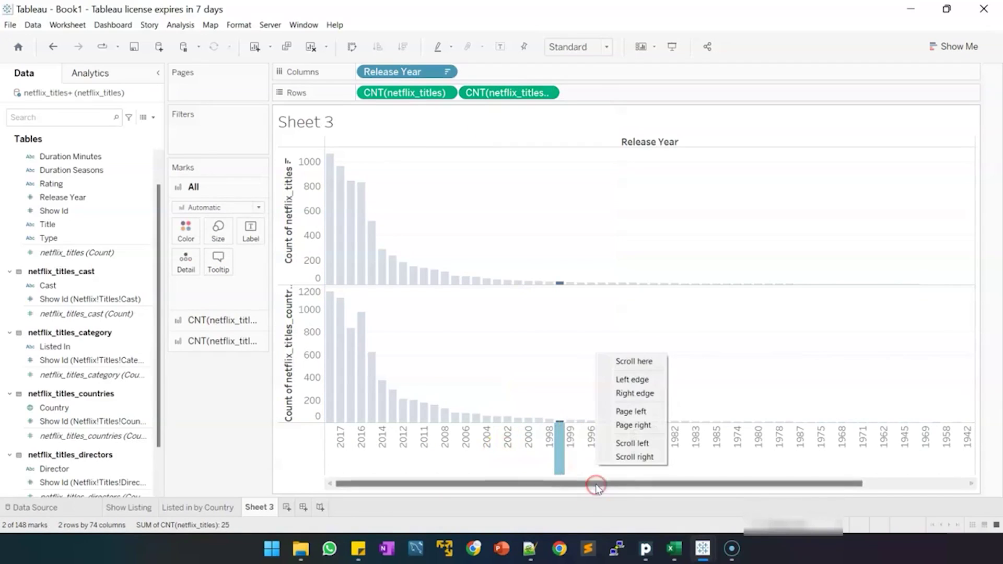
right_click(340, 453)
right_click(400, 466)
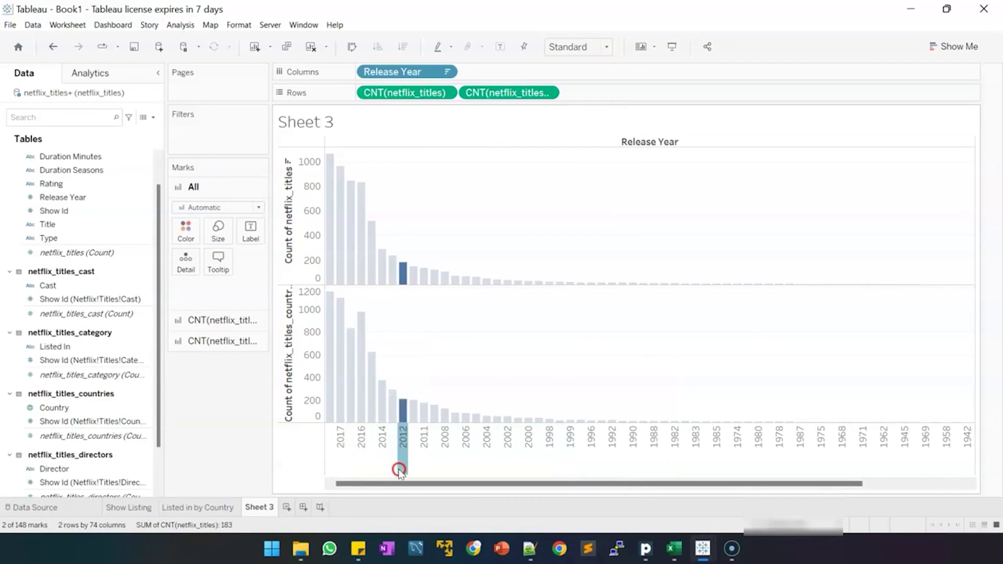
click(292, 463)
right_click(293, 464)
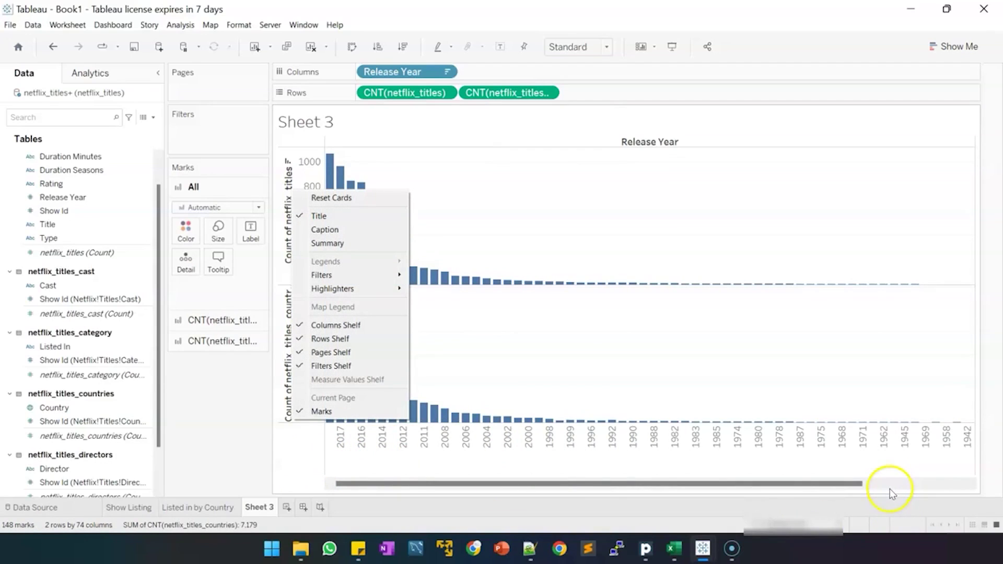
click(203, 388)
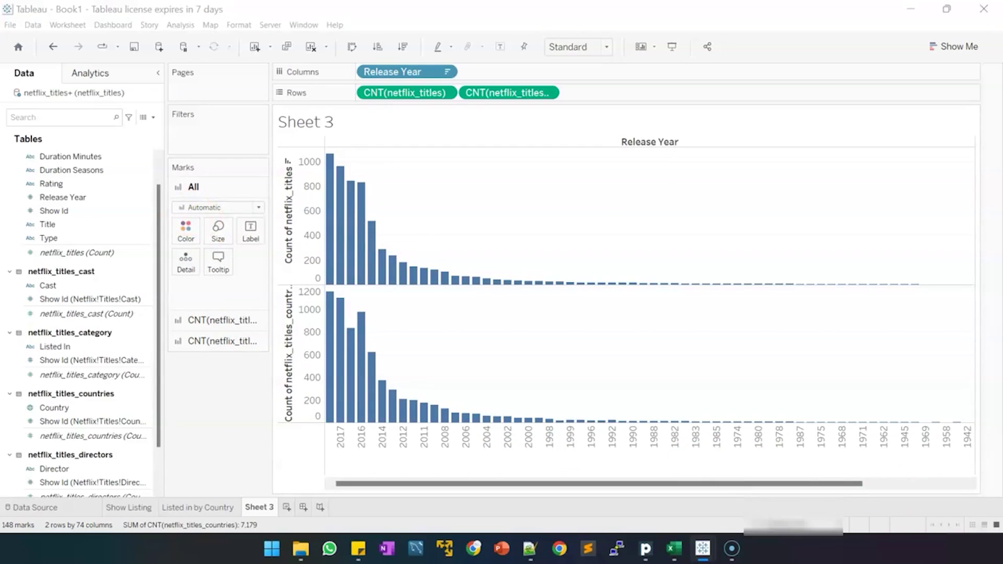
Set the titles count mark type to Bar and the countries count mark type to Line.
click(217, 320)
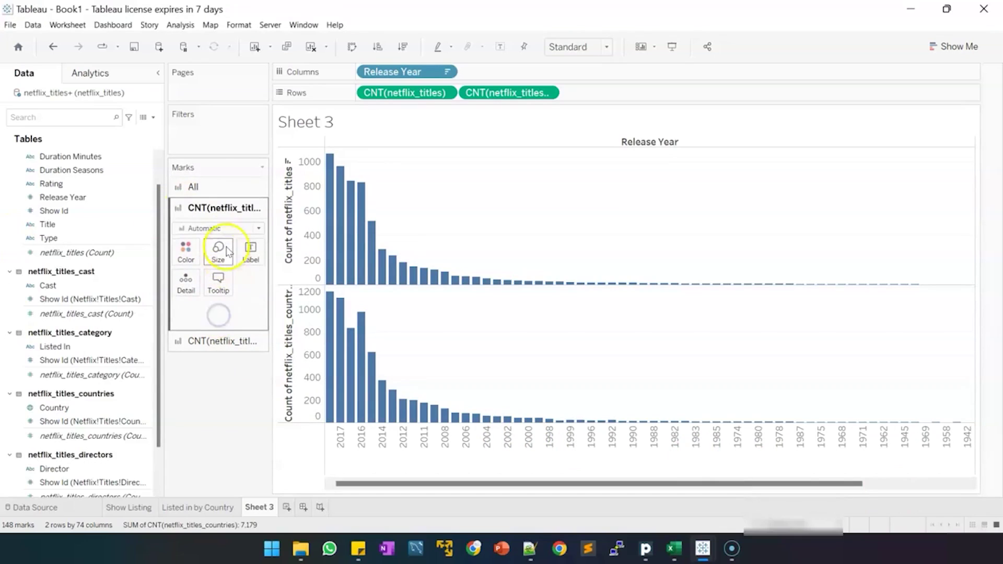
click(230, 228)
click(216, 253)
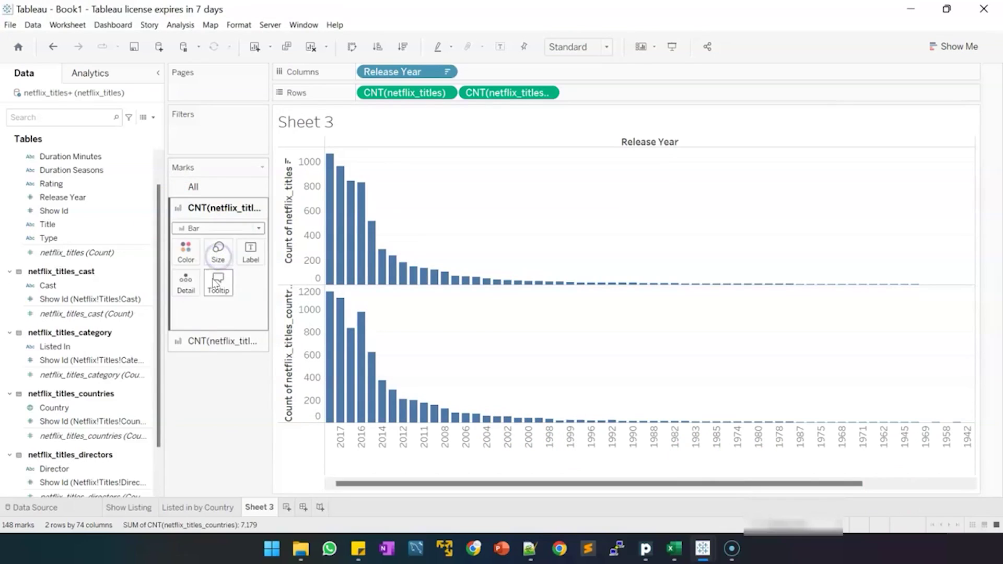
click(211, 340)
click(216, 250)
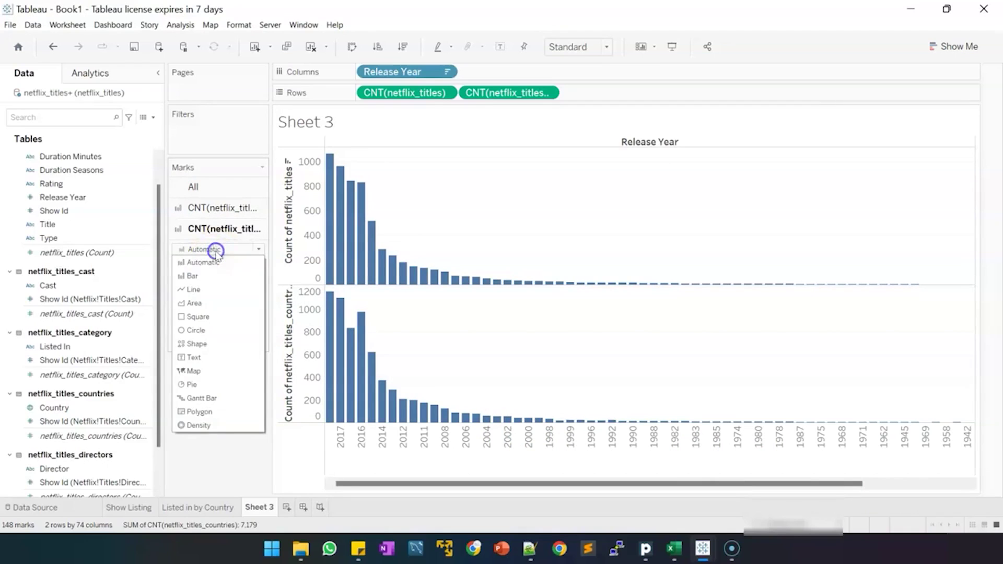
click(212, 288)
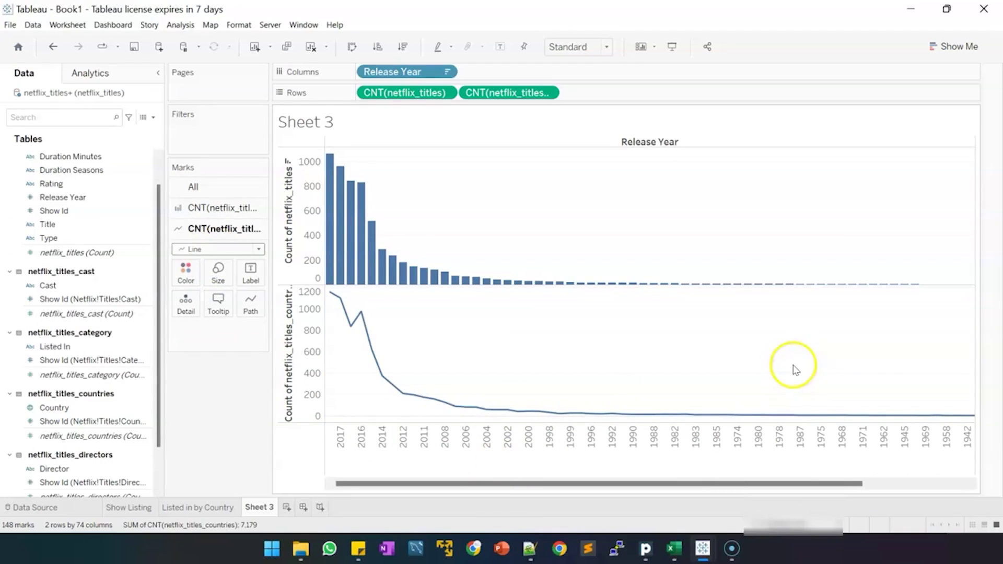
Check the chart area and 1978 year context menus and scroll the lower chart.
right_click(736, 392)
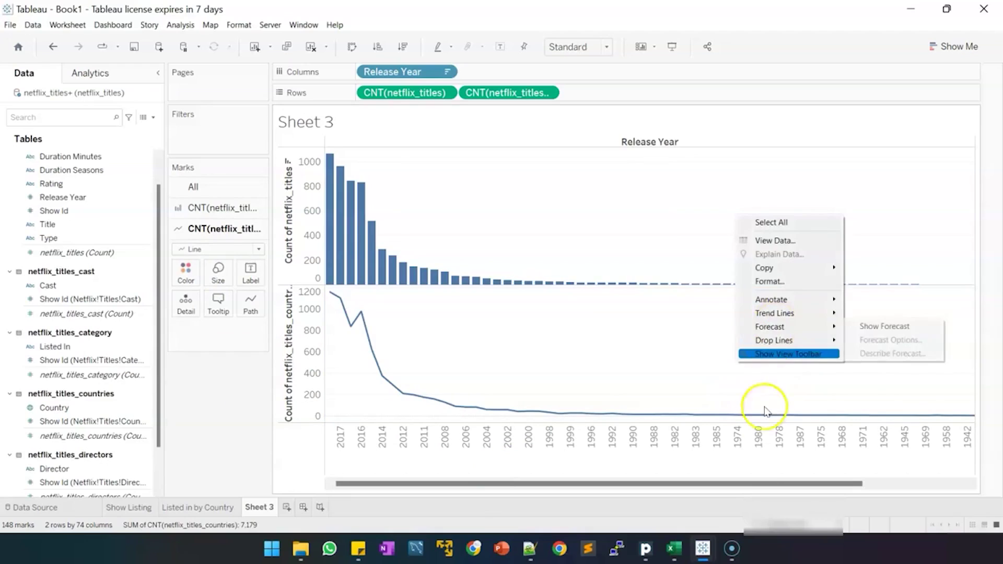
click(758, 452)
click(776, 462)
right_click(779, 436)
right_click(743, 493)
right_click(749, 484)
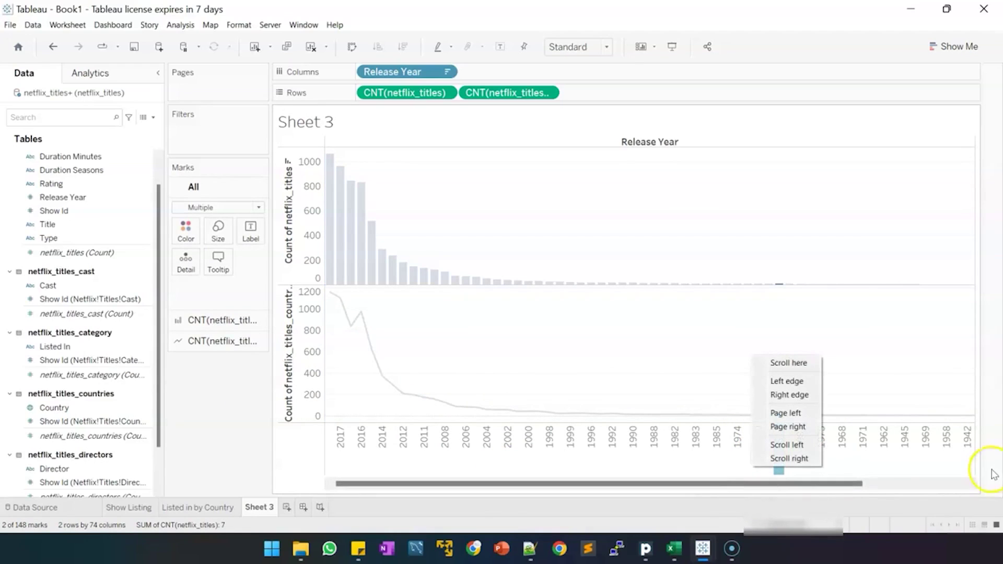
drag(886, 490, 566, 487)
Clear the 1978 selection and look over the options for the 2010 and 2008 years.
click(208, 379)
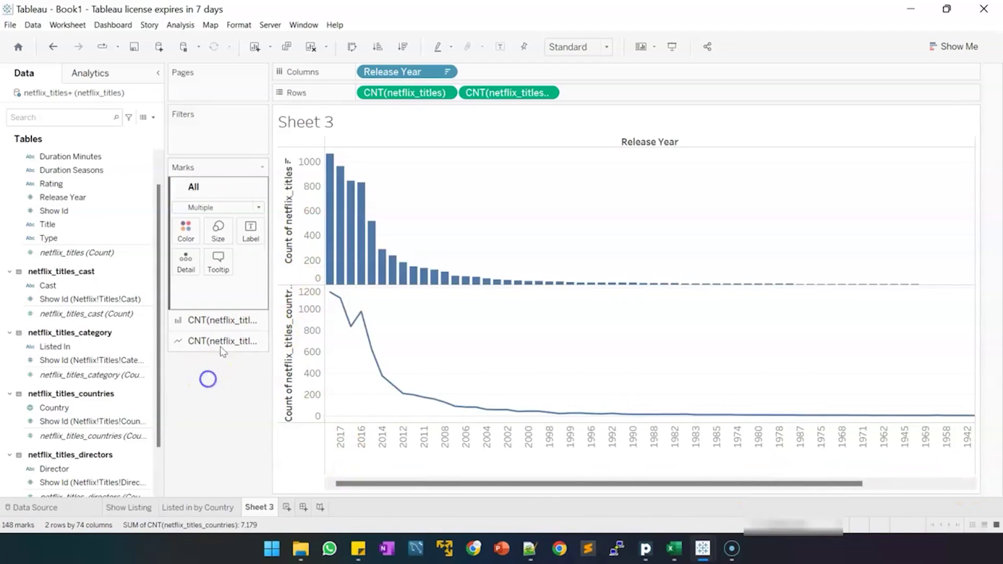
click(186, 188)
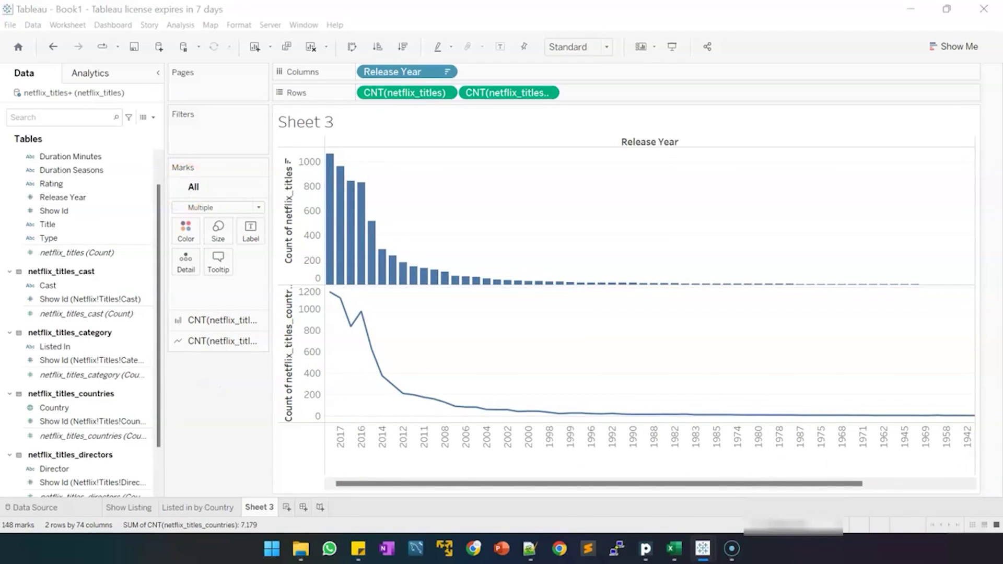
right_click(436, 460)
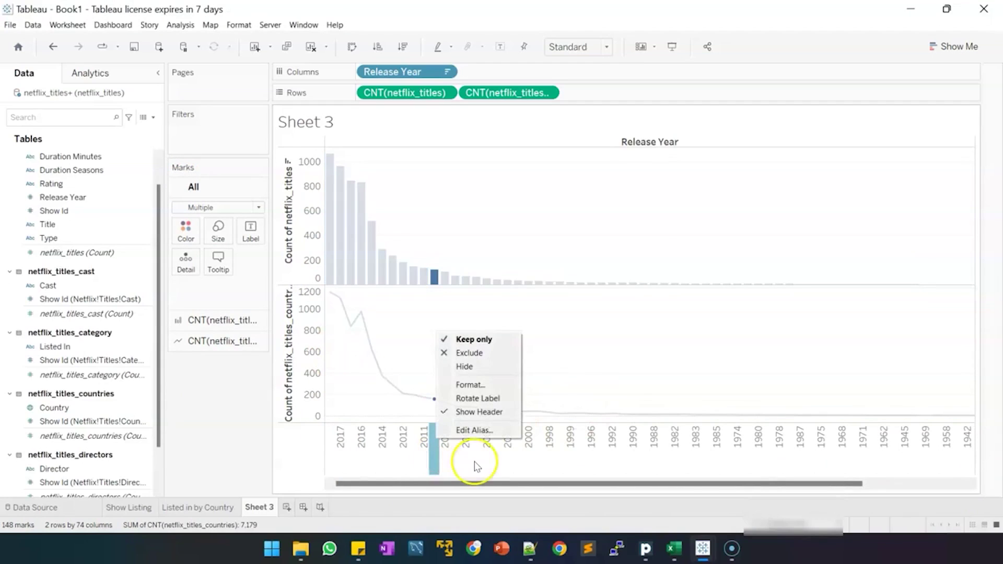
click(211, 426)
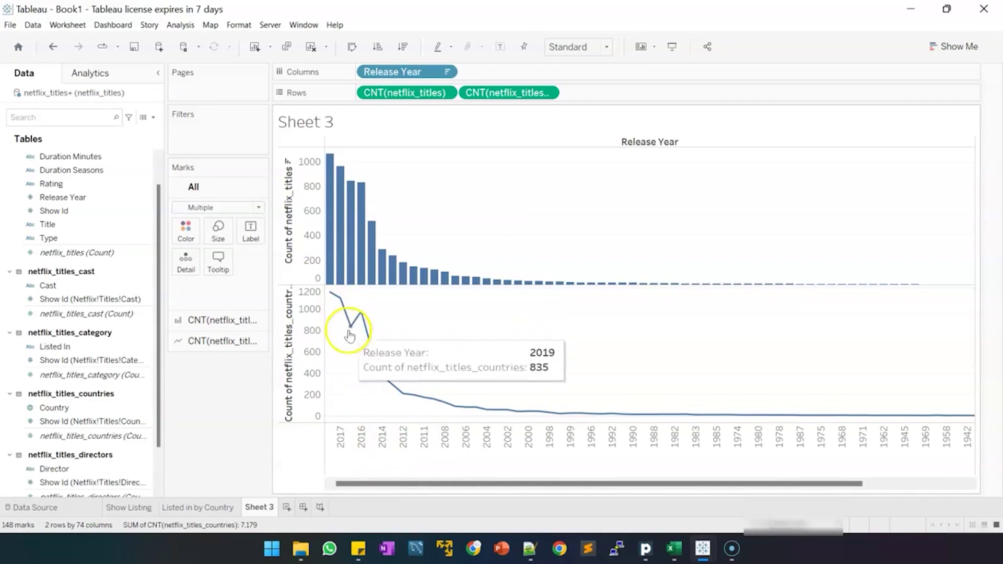
right_click(444, 465)
right_click(460, 484)
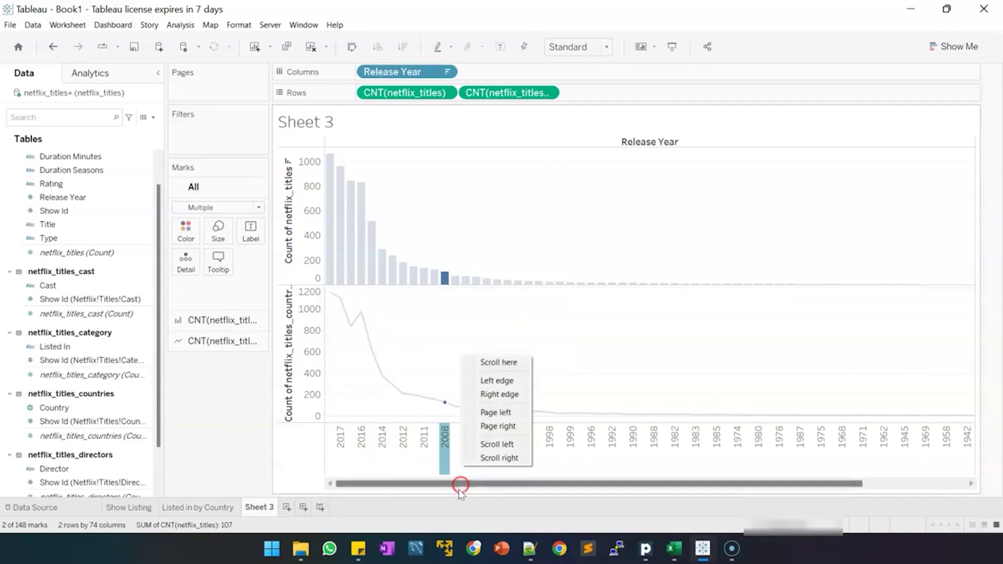
Make the countries count a dual axis, overlaying its line on the title-count bars.
click(291, 359)
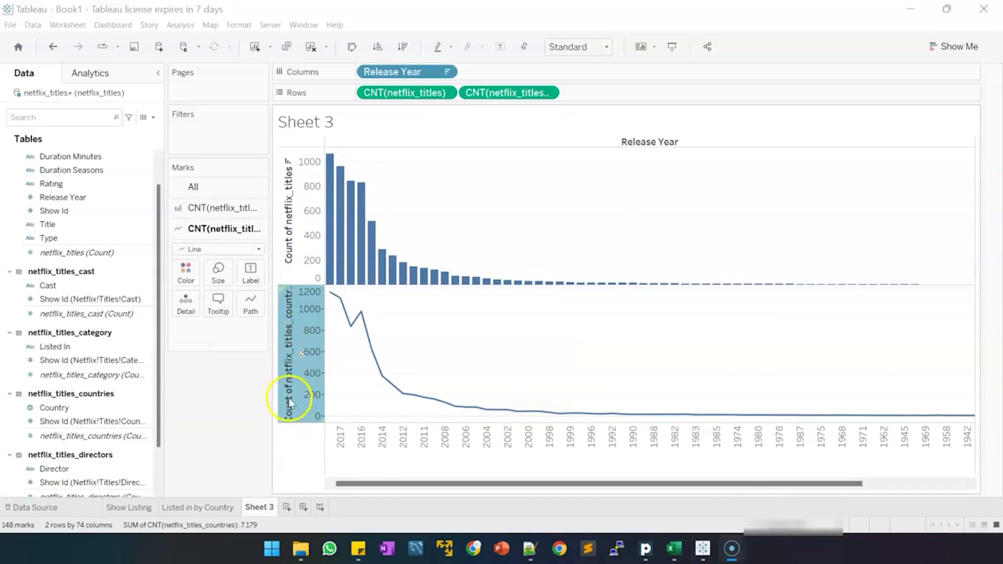
right_click(287, 314)
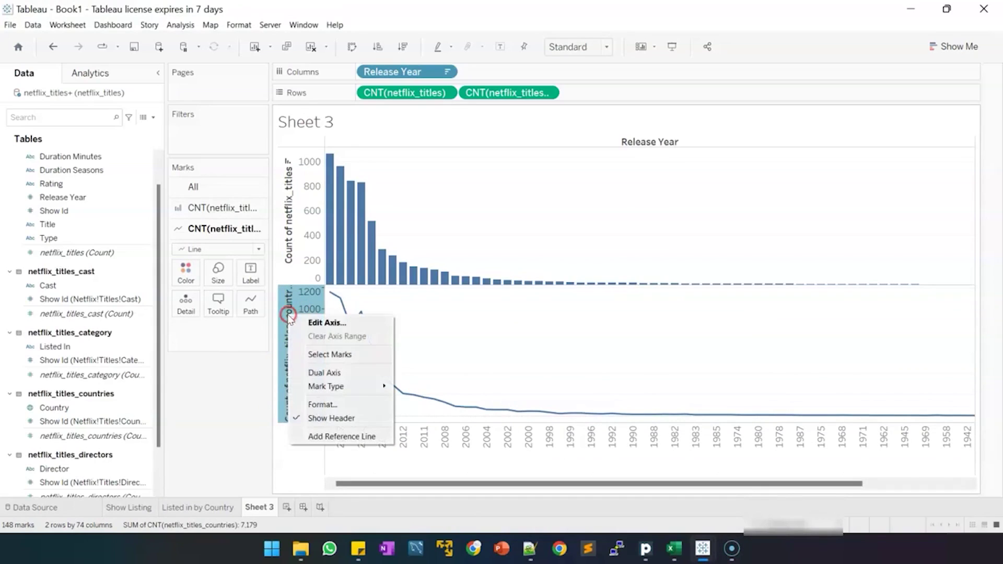
click(313, 373)
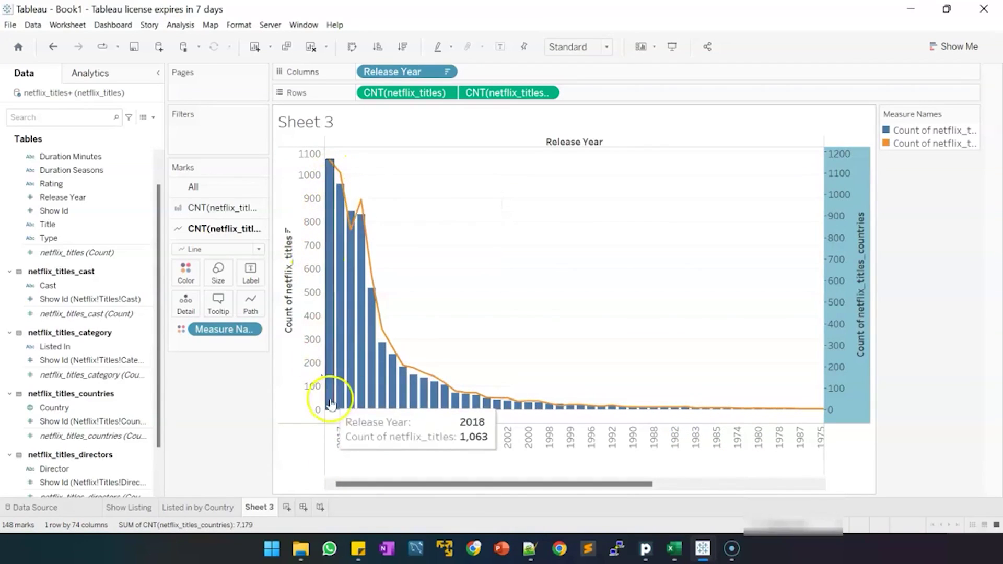
mouse_move(334, 168)
click(250, 187)
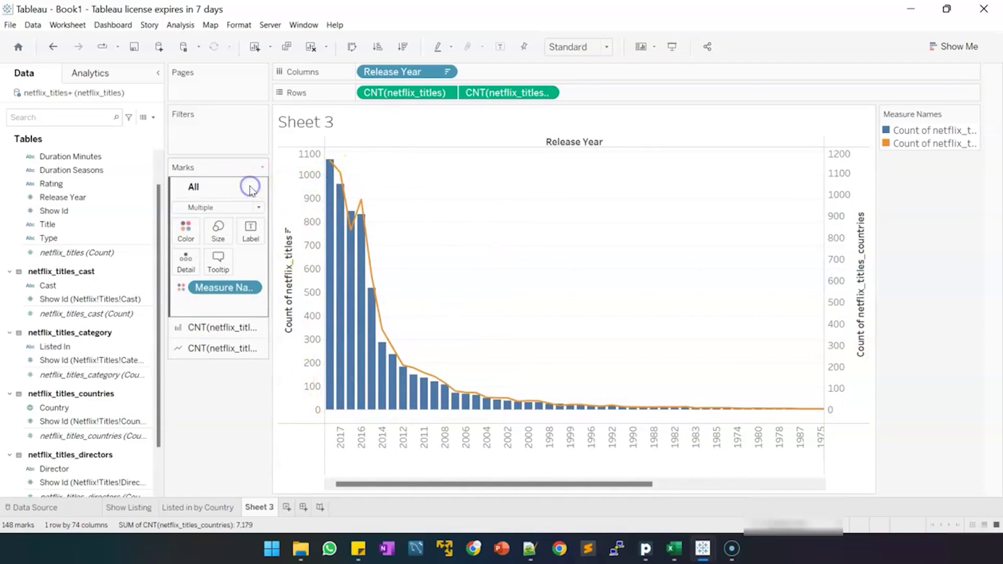
Synchronize the right-hand axis to the left and select the All marks card.
right_click(837, 303)
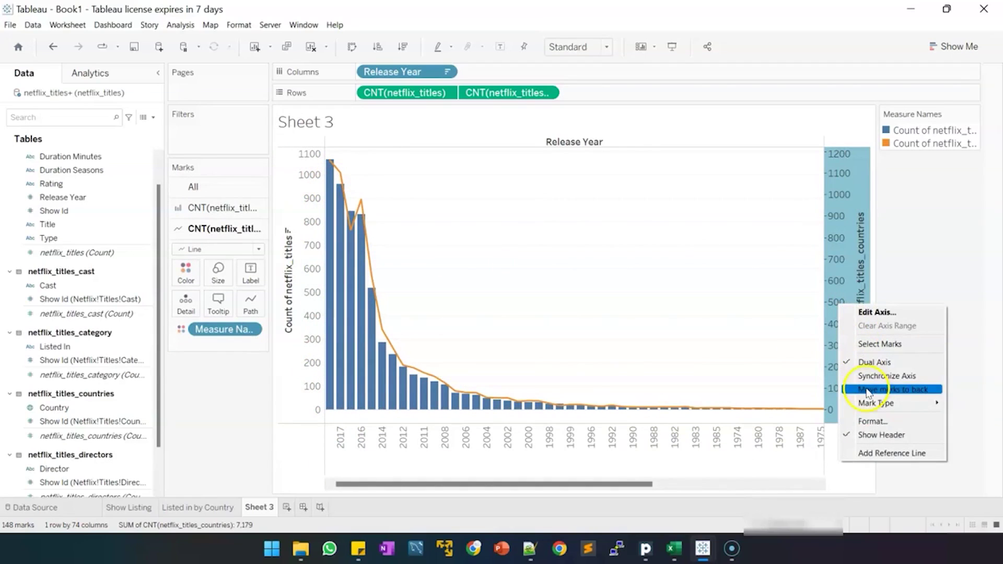
click(880, 376)
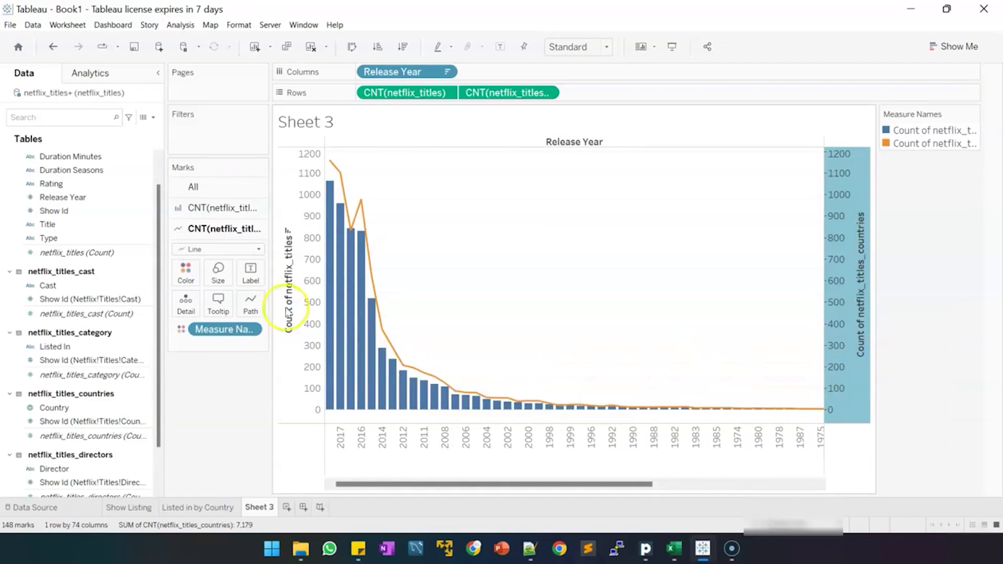
click(228, 187)
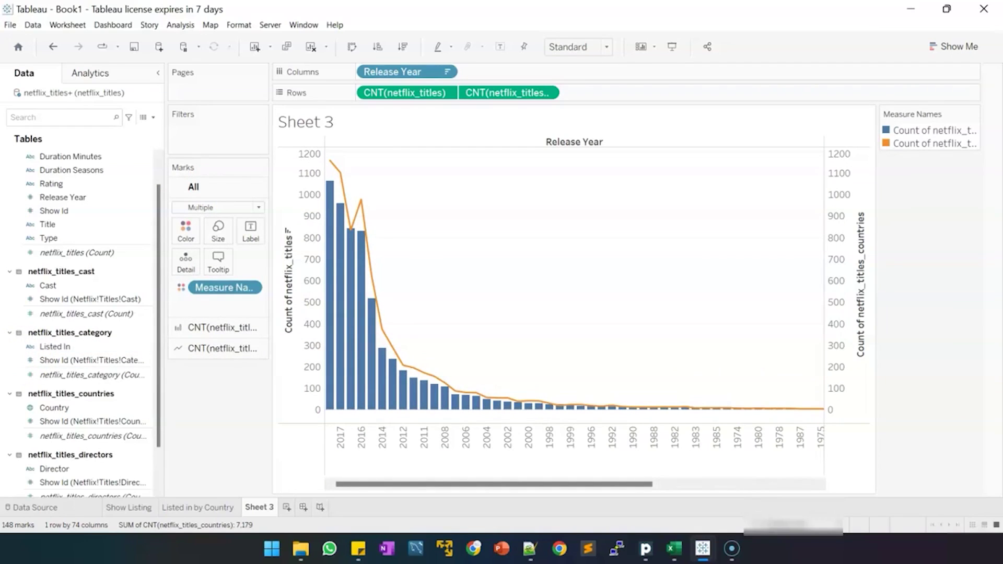
Put the netflix_titles_category count on the All marks card's Tooltip.
drag(127, 375, 223, 263)
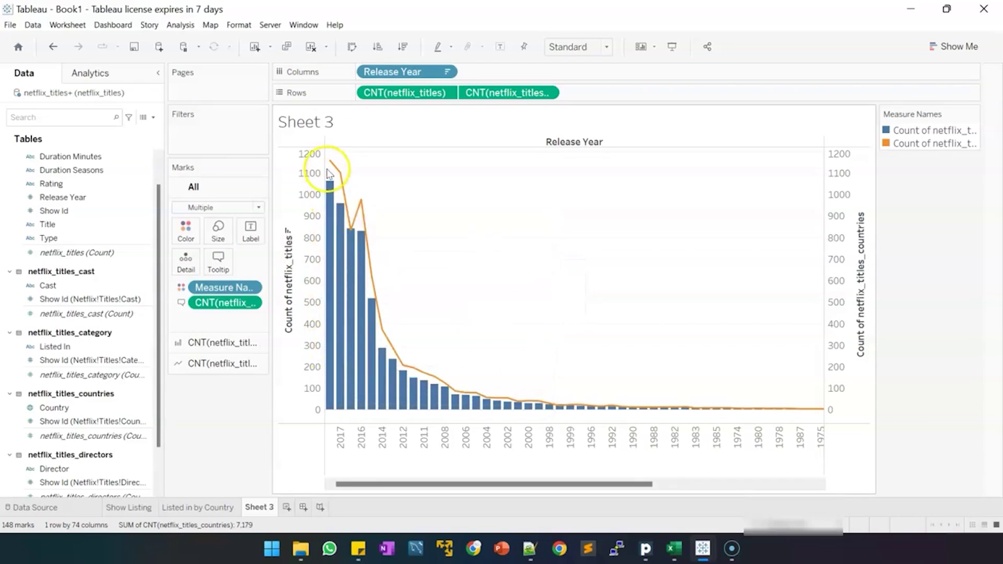
mouse_move(329, 167)
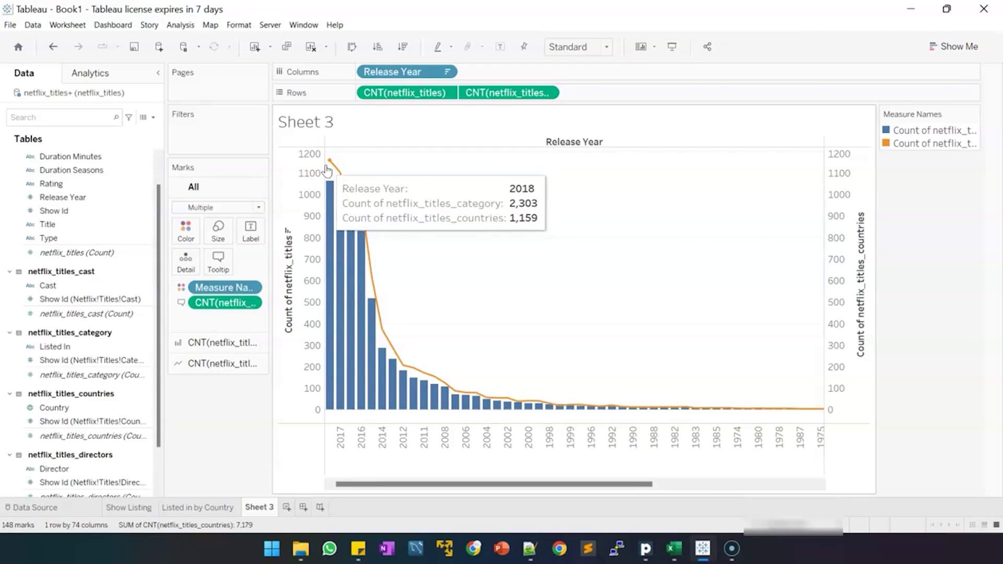
mouse_move(329, 194)
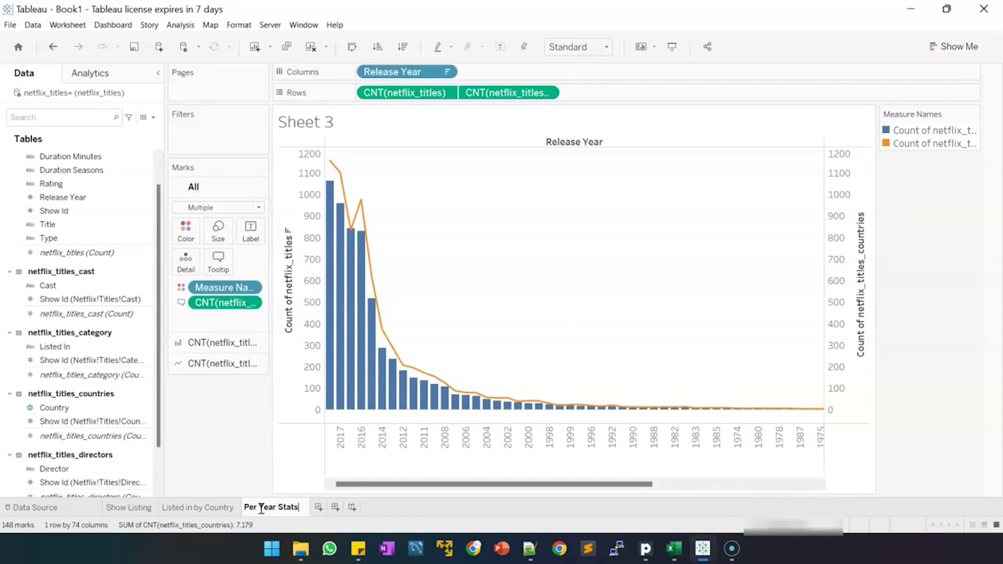
Create a new dashboard and a new worksheet, Sheet 4, and move Sheet 4 before Dashboard 1.
click(333, 507)
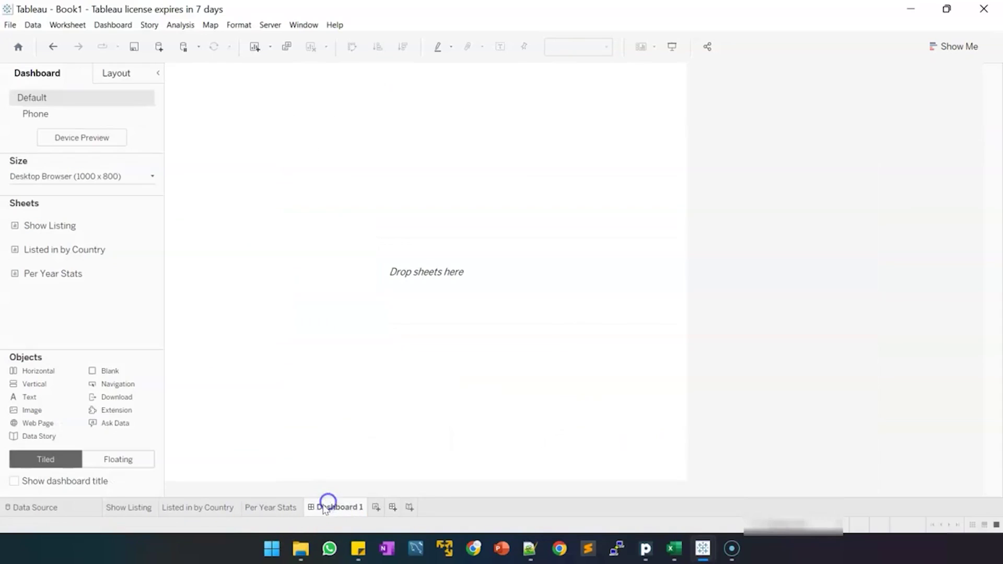
click(375, 508)
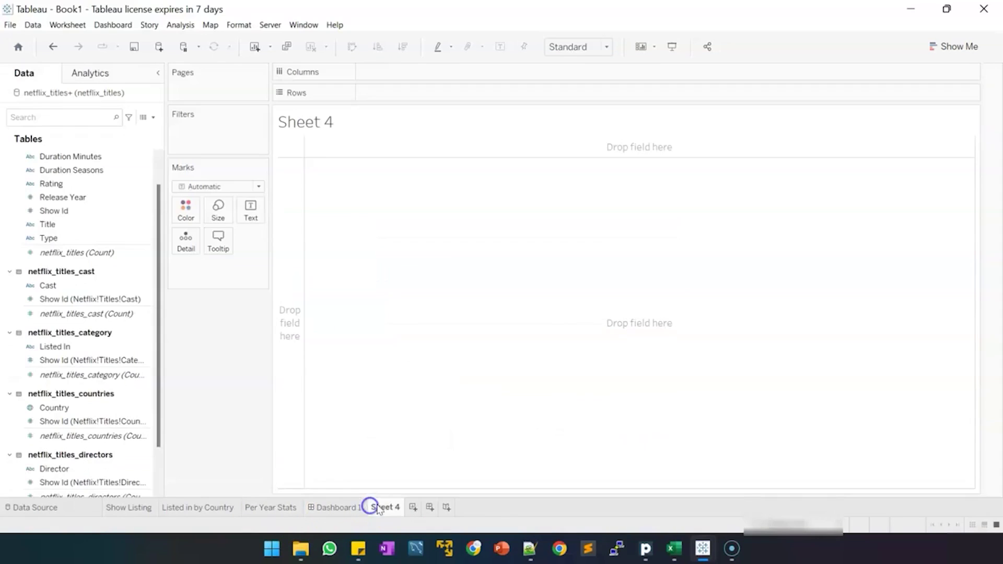
drag(371, 506, 303, 506)
Delete the empty Dashboard 1.
right_click(365, 507)
right_click(367, 507)
click(376, 507)
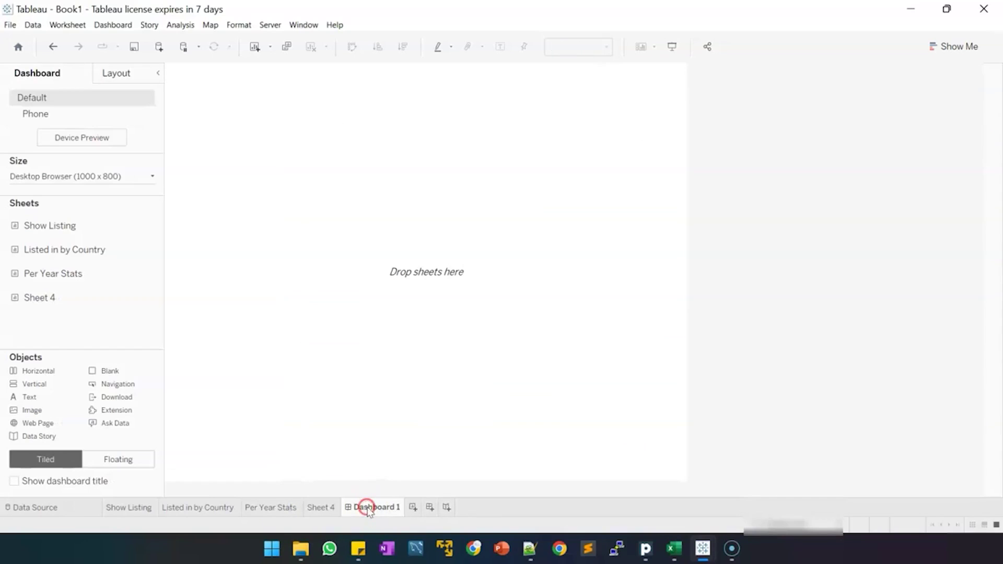
right_click(367, 508)
click(400, 327)
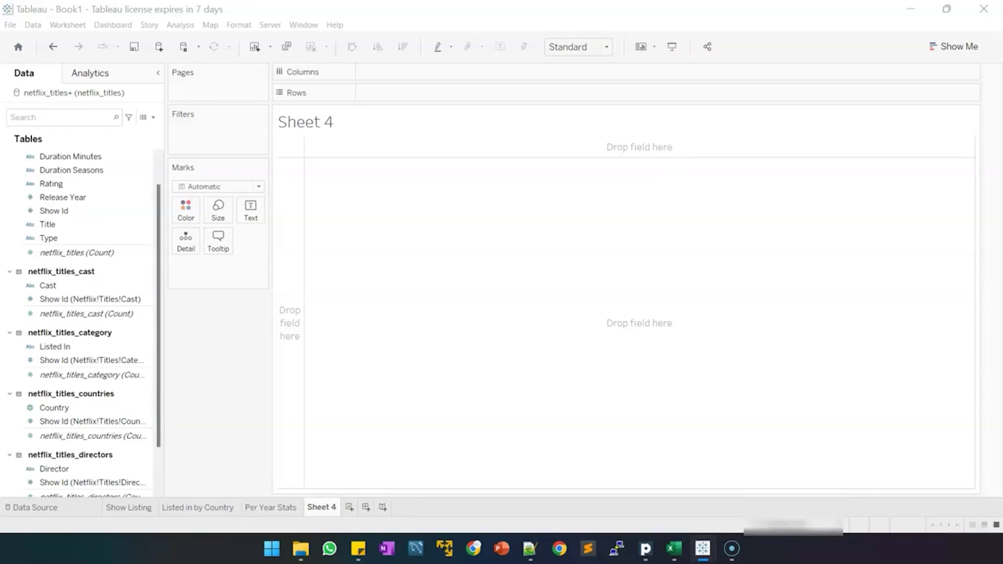
click(134, 433)
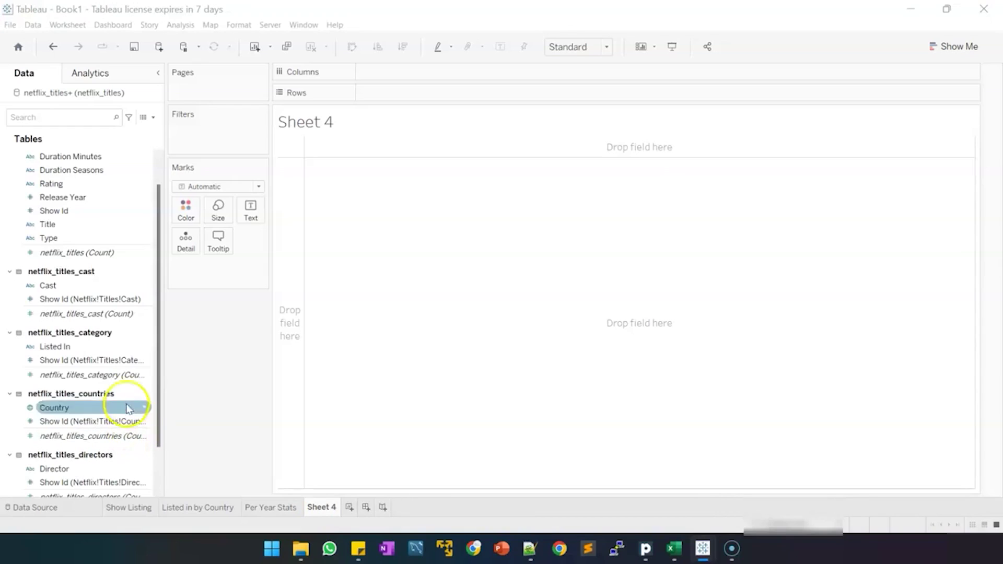
click(130, 436)
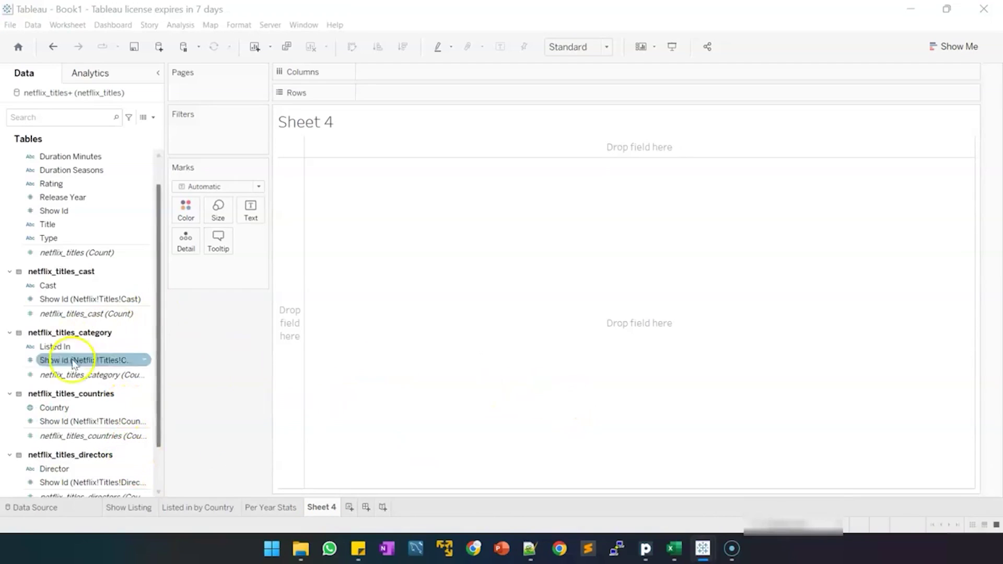
Bar-chart the netflix_titles count by Rating and sort descending, TV-MA highest.
drag(86, 184, 405, 78)
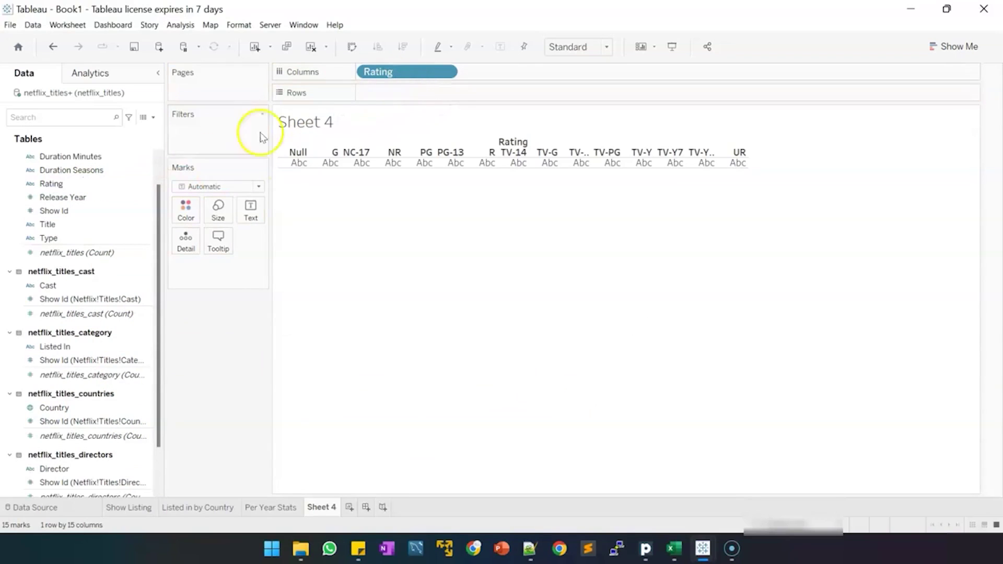
drag(37, 224, 411, 95)
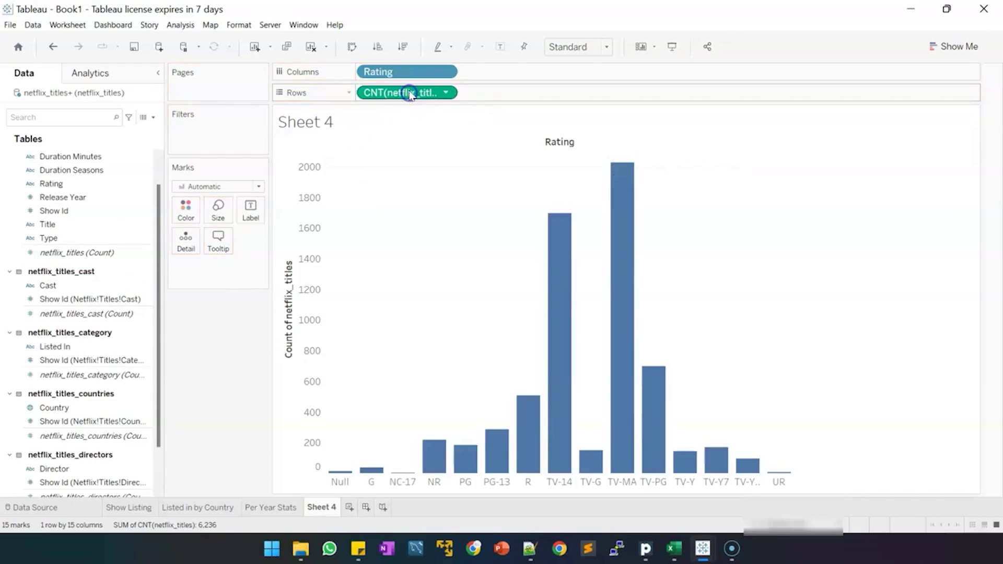
click(351, 47)
drag(402, 88, 441, 72)
drag(514, 72, 449, 93)
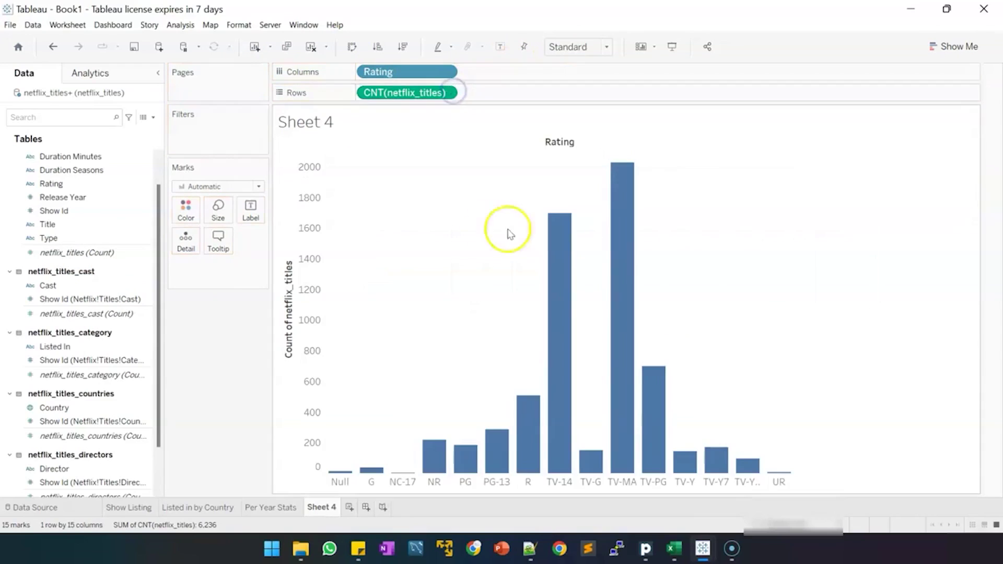
click(400, 47)
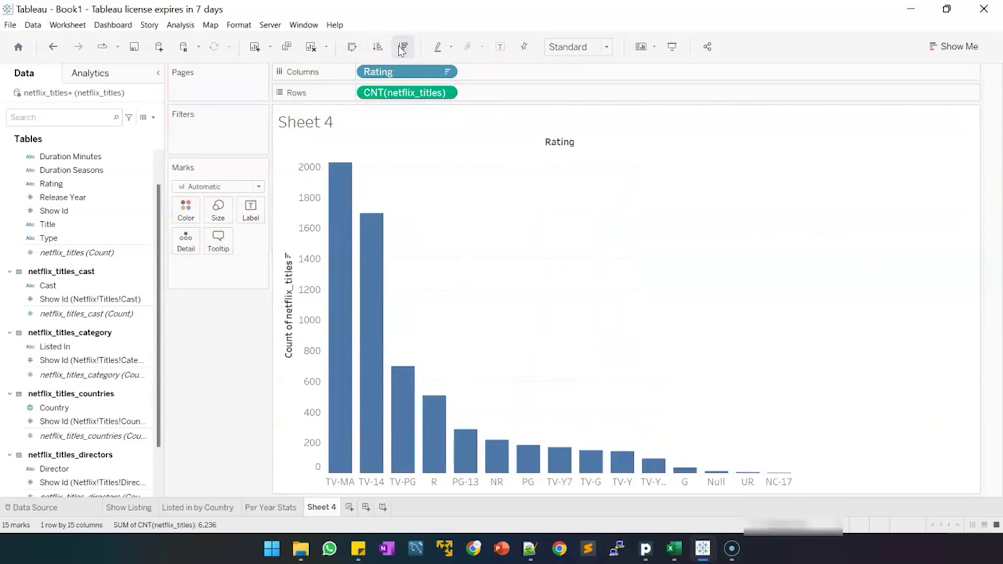
Try moving the title count onto the marks, then undo it without changes.
click(407, 93)
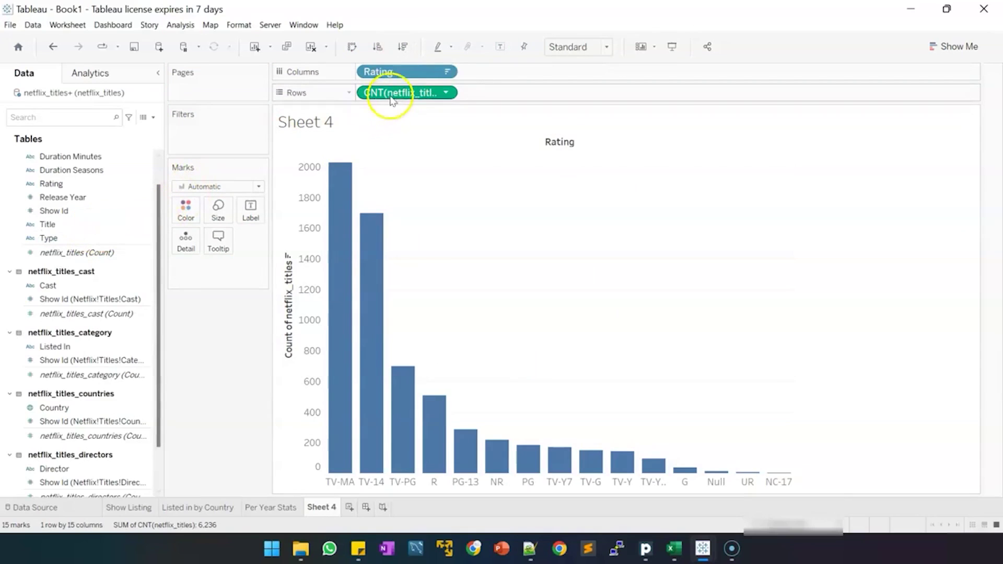
right_click(386, 97)
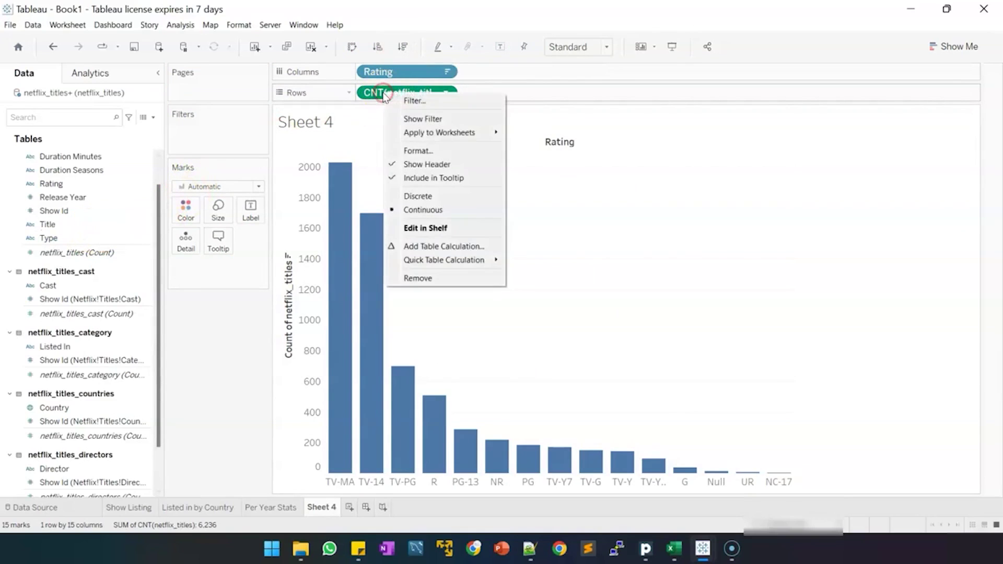
click(429, 263)
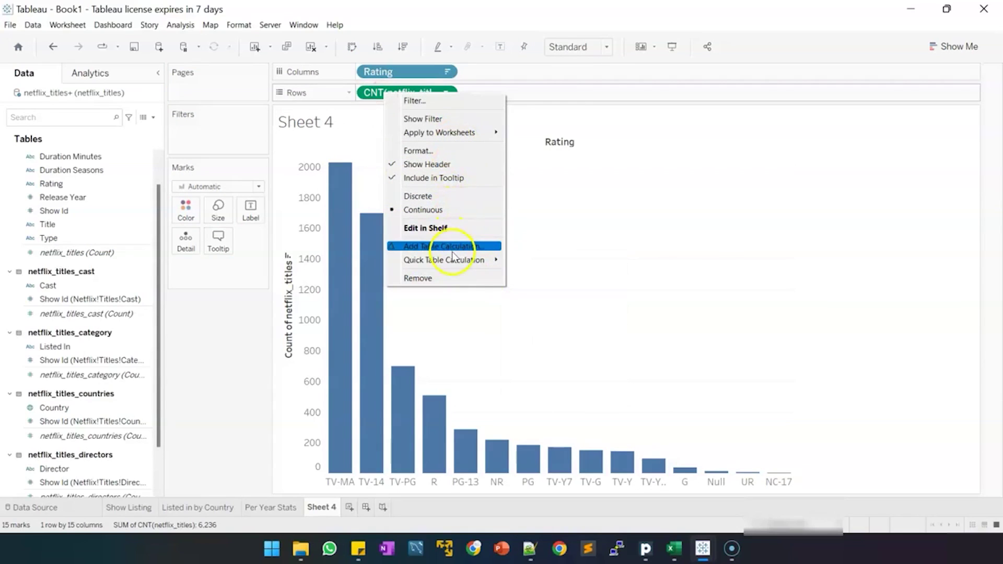
click(308, 179)
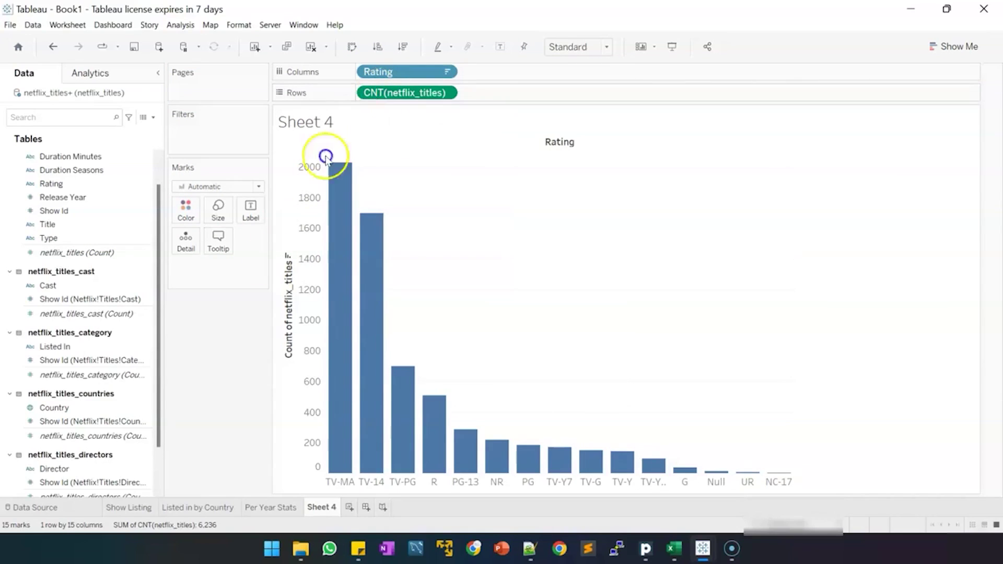
drag(398, 92, 225, 285)
right_click(231, 274)
right_click(230, 268)
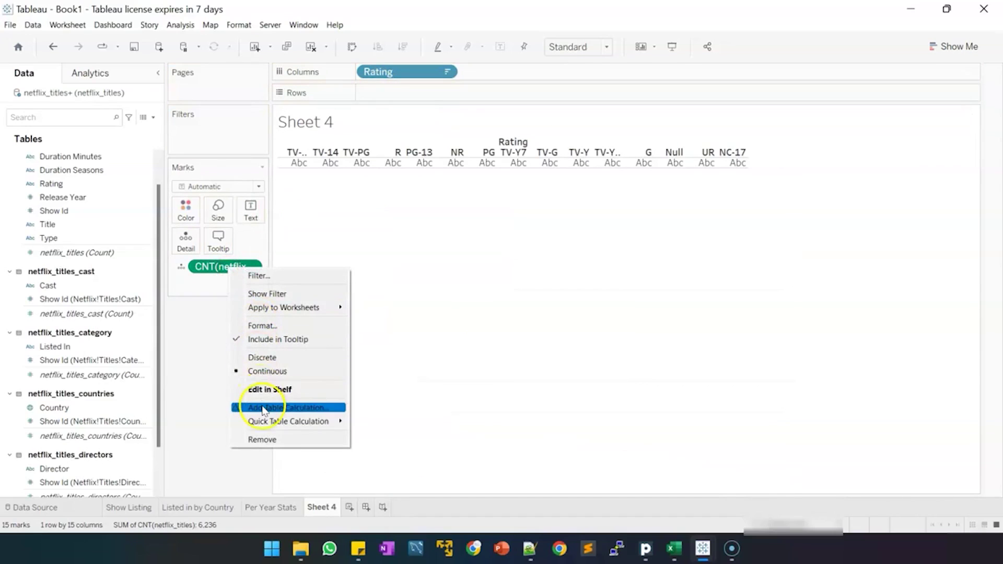
mouse_move(282, 425)
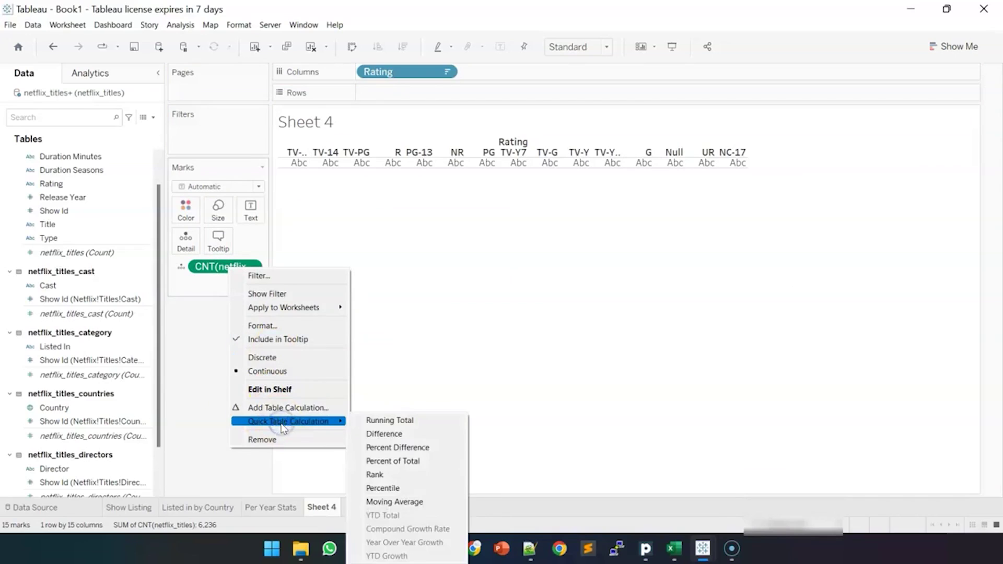
click(196, 393)
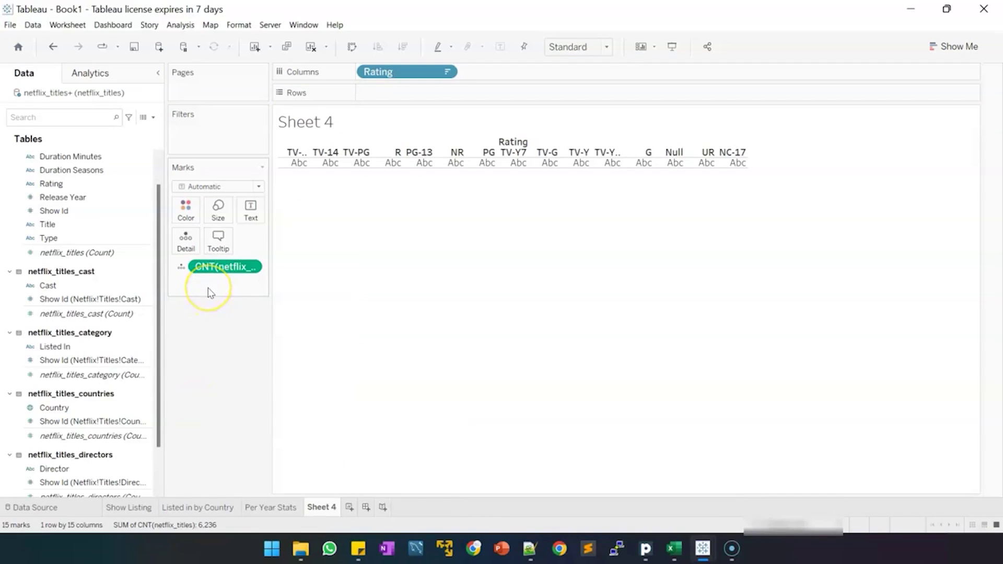
key(ctrl+z)
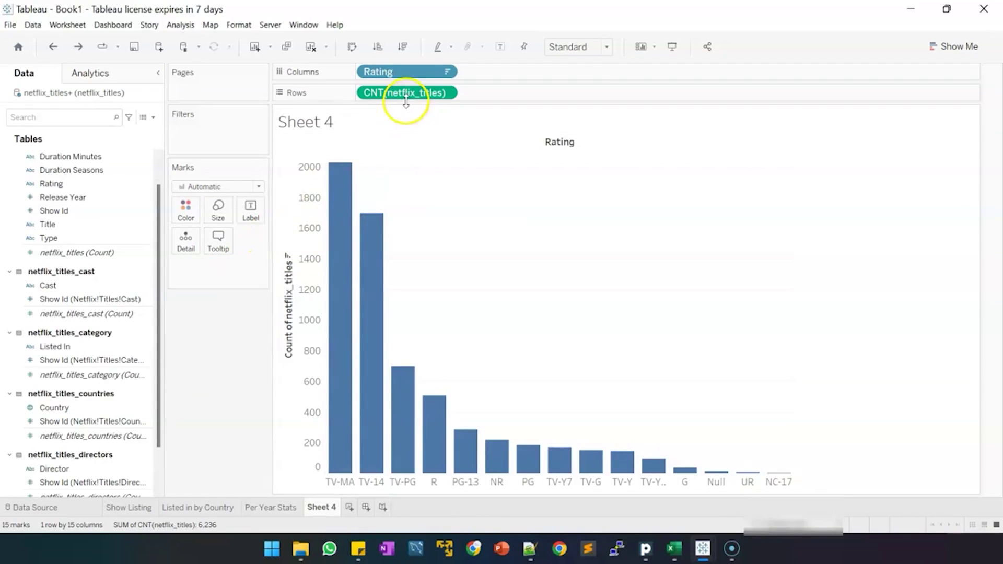
Add Title to the marks as Count (Distinct).
drag(146, 223, 234, 278)
right_click(233, 270)
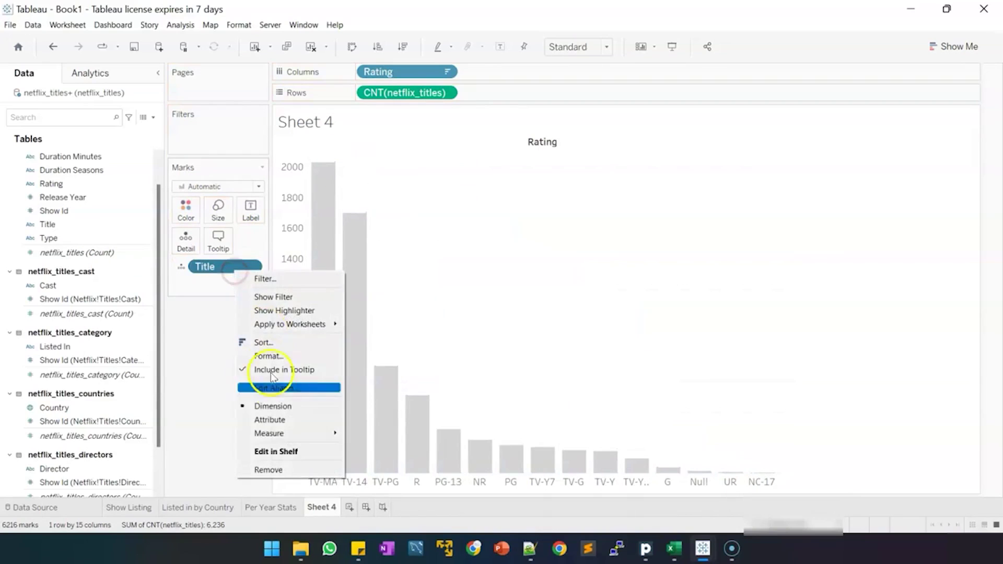
mouse_move(281, 436)
click(356, 473)
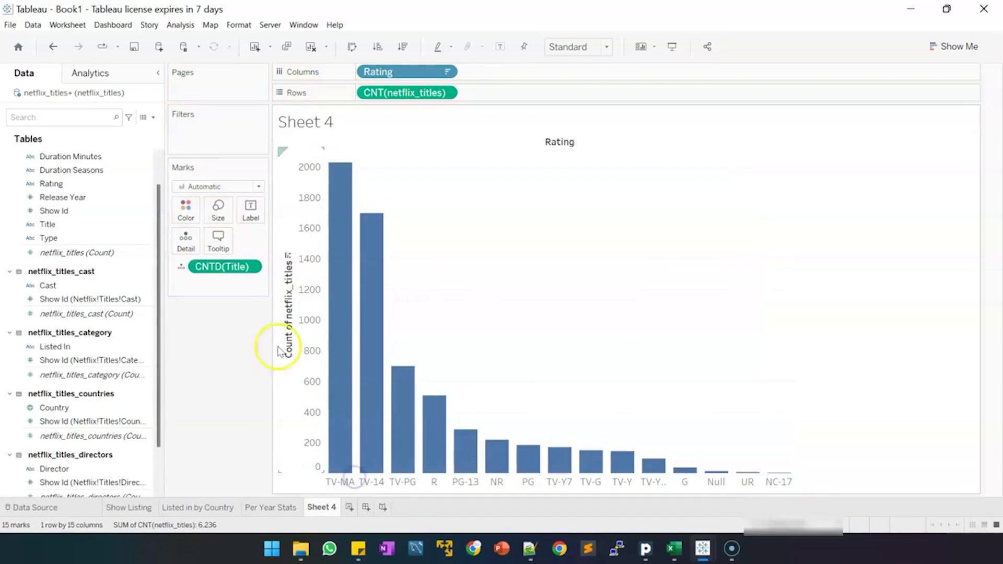
Replace the original title count on Rows with the distinct Title count.
drag(233, 271, 510, 92)
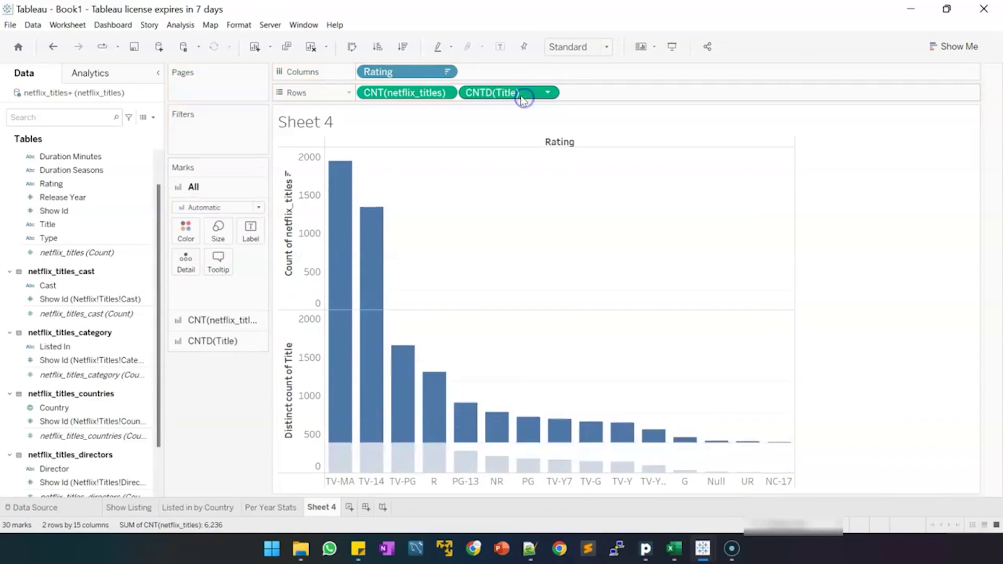
click(441, 93)
click(472, 297)
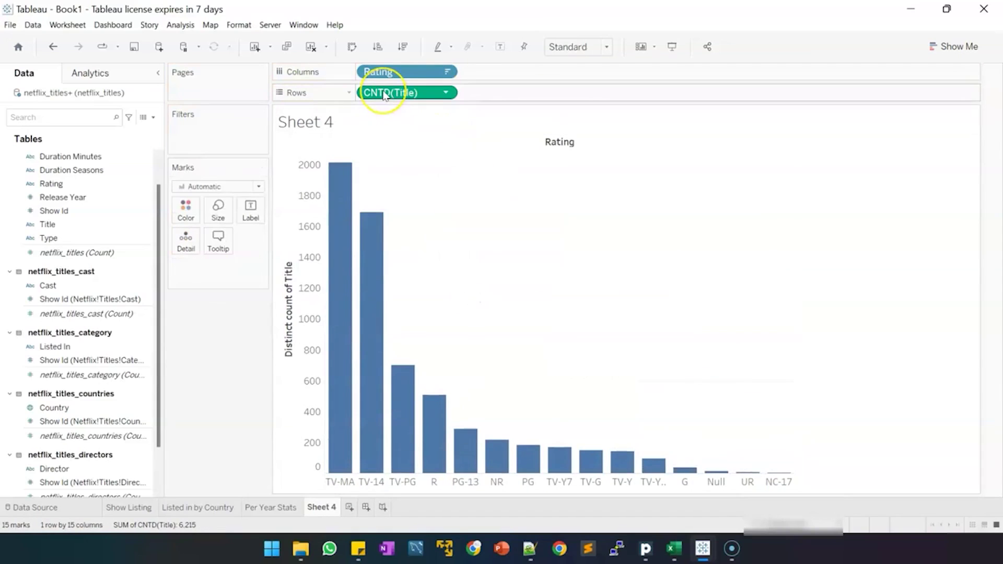
Add Show Id as Count (Distinct) to Rows as a second pane.
drag(78, 210, 236, 266)
right_click(236, 267)
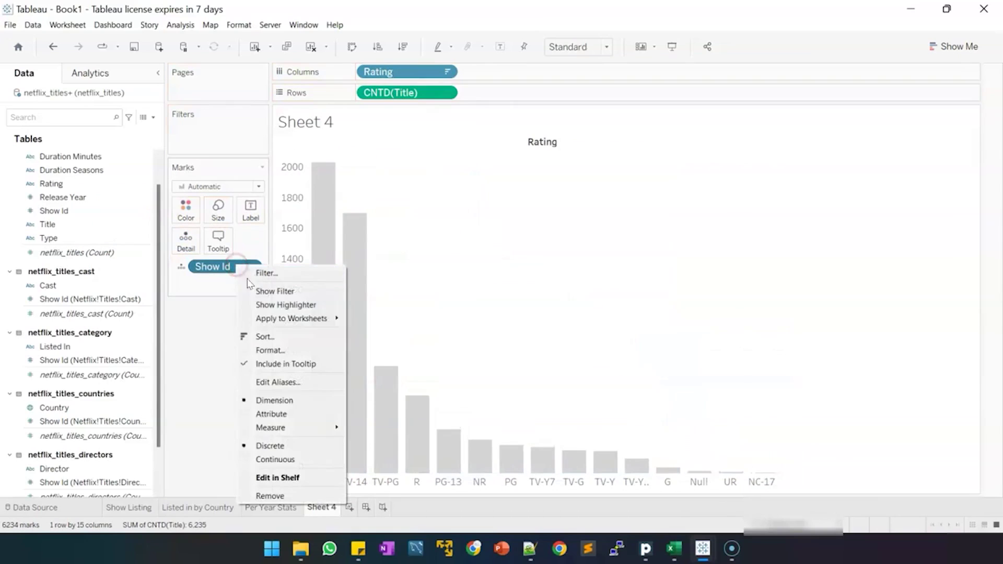
click(285, 435)
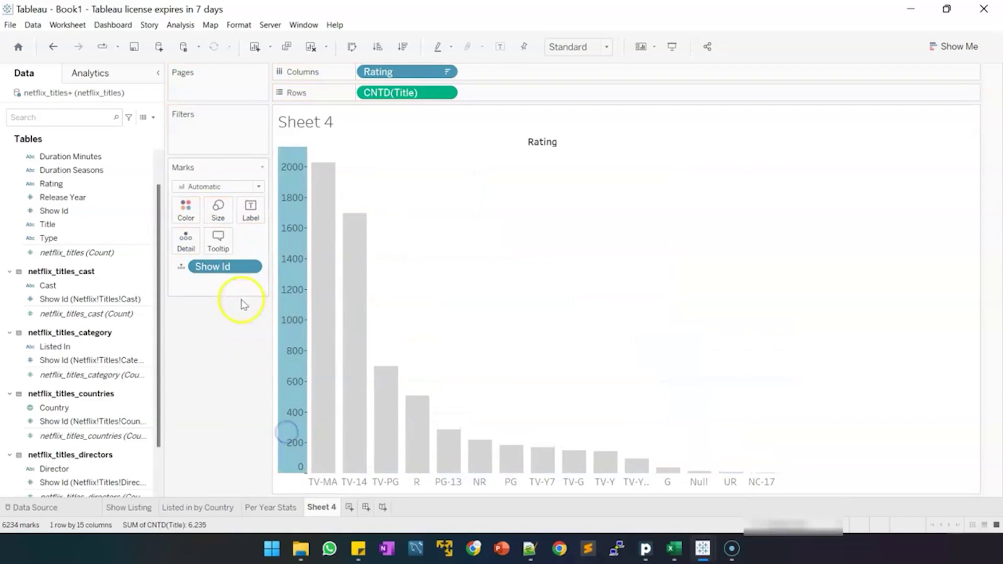
right_click(245, 267)
mouse_move(300, 428)
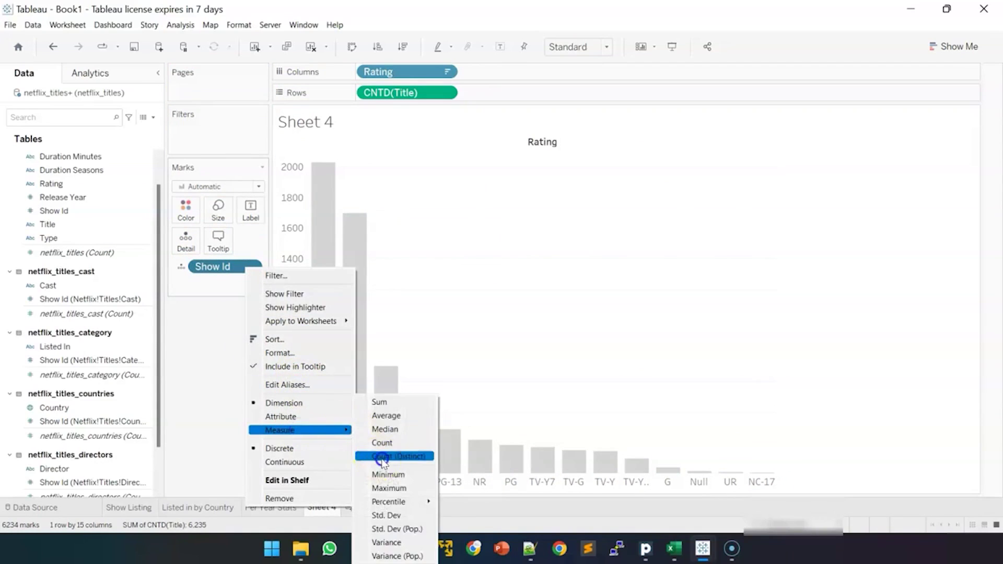
click(418, 455)
drag(248, 266, 525, 104)
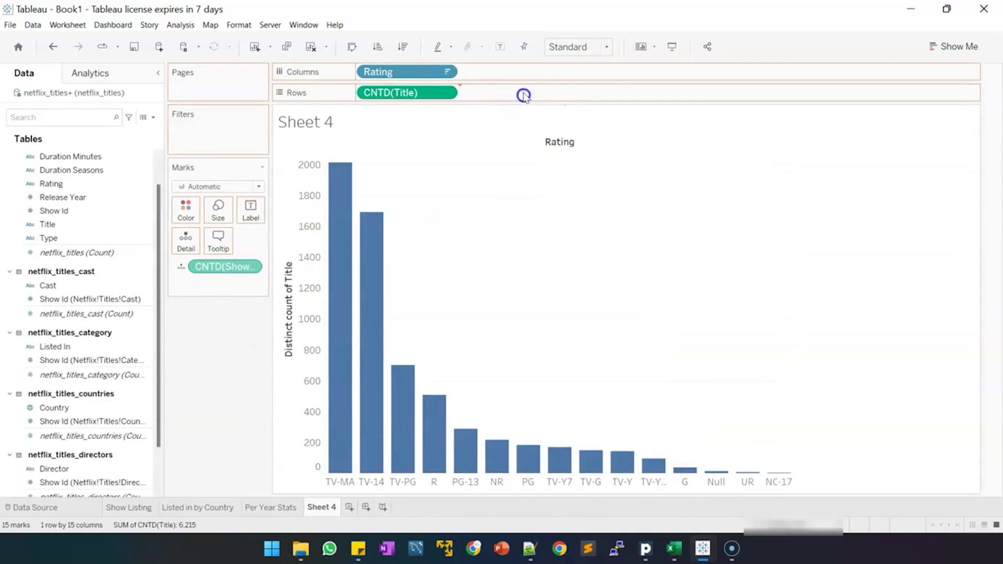
drag(522, 95, 521, 93)
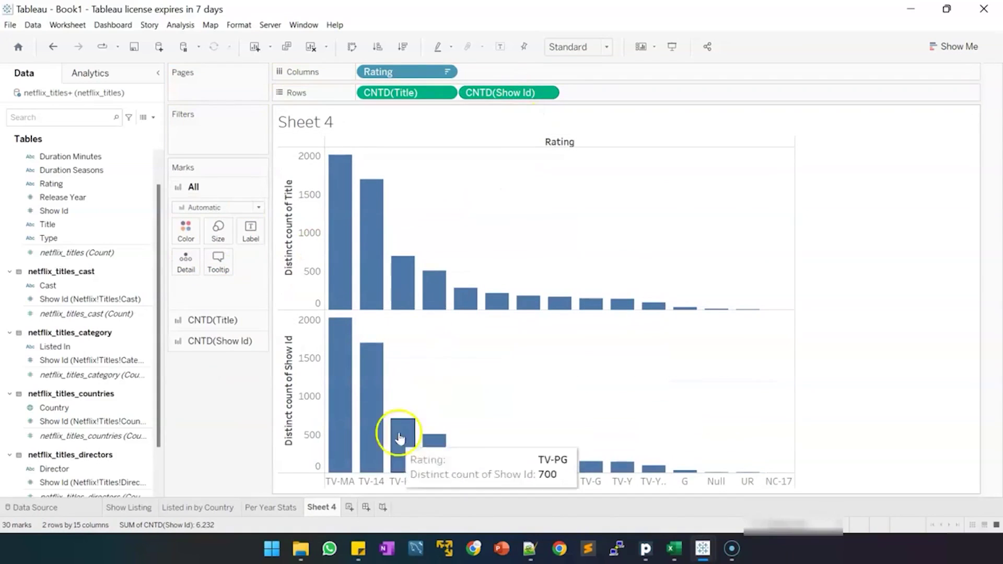
Make it a synchronized dual axis: Title count as bars, Show Id count as a line.
click(299, 437)
right_click(299, 437)
click(336, 344)
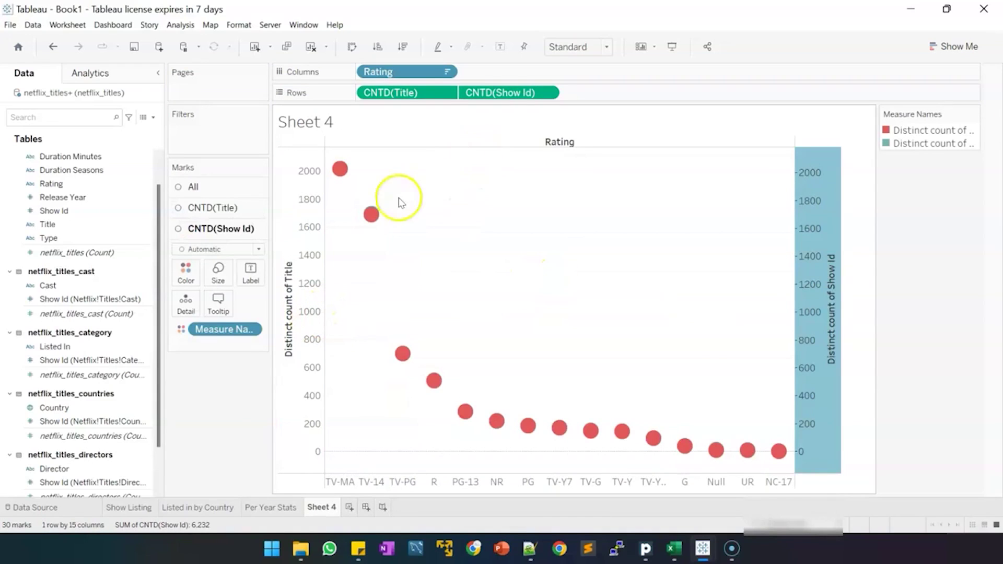
click(233, 209)
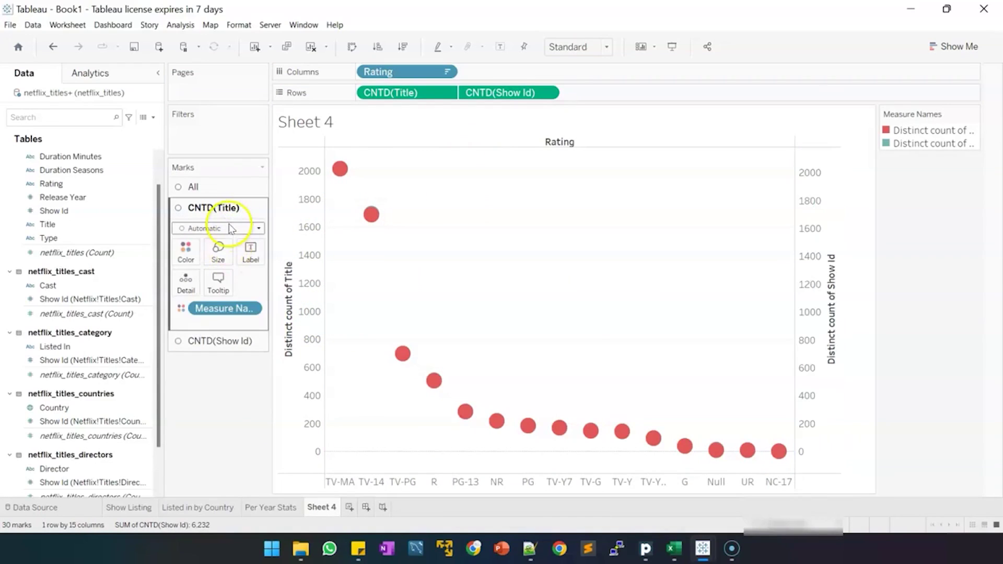
click(230, 228)
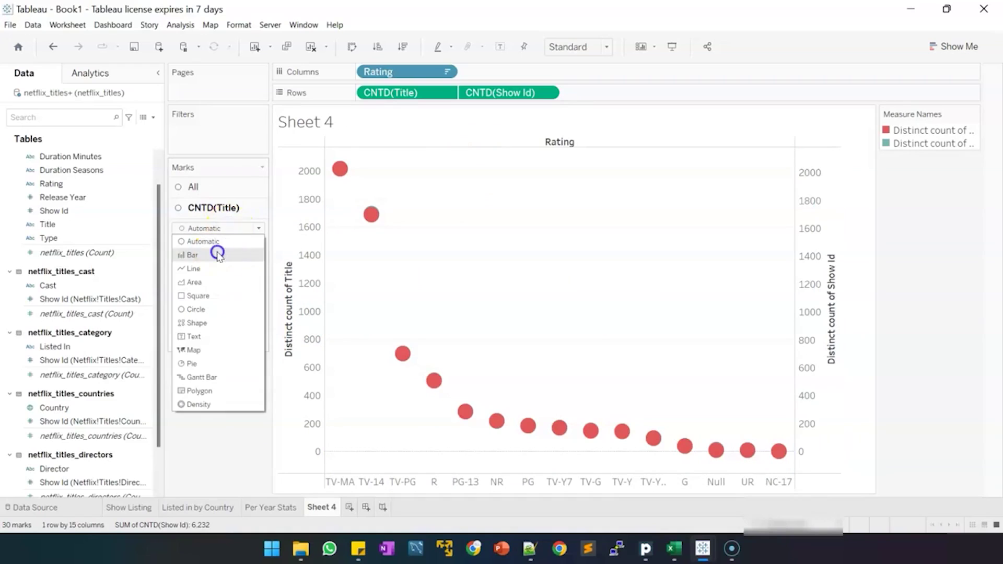
click(222, 251)
click(219, 340)
click(219, 249)
click(208, 289)
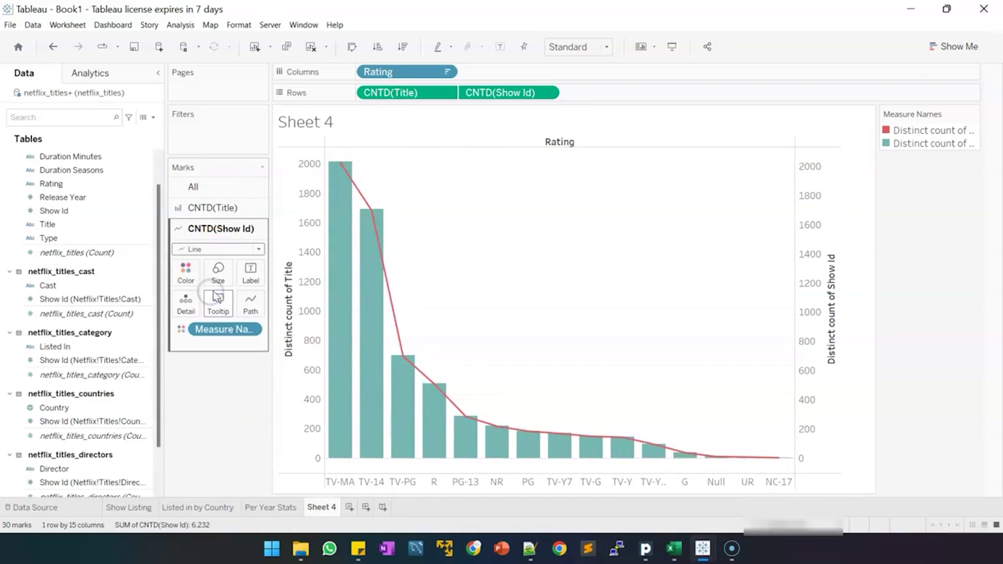
right_click(810, 424)
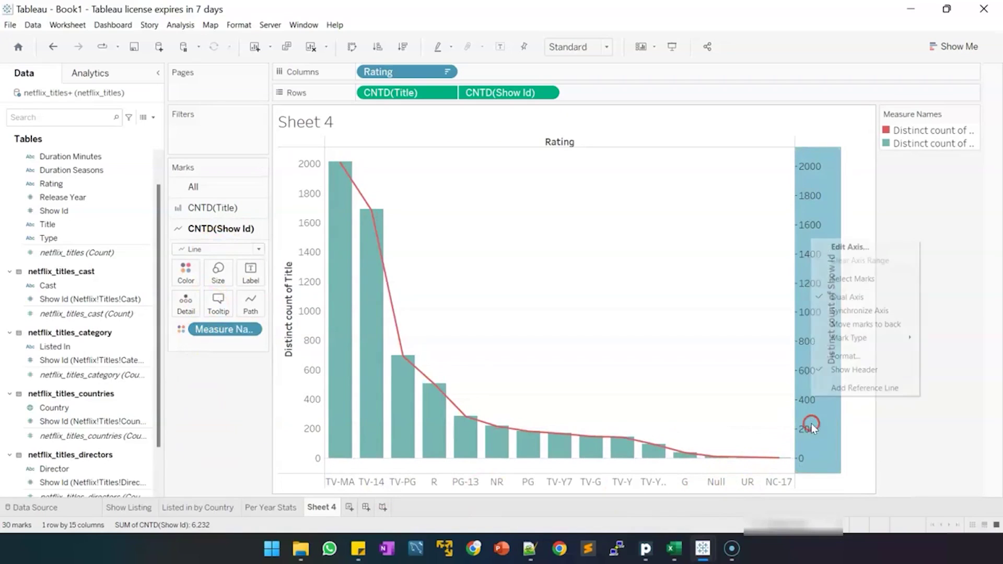
click(847, 311)
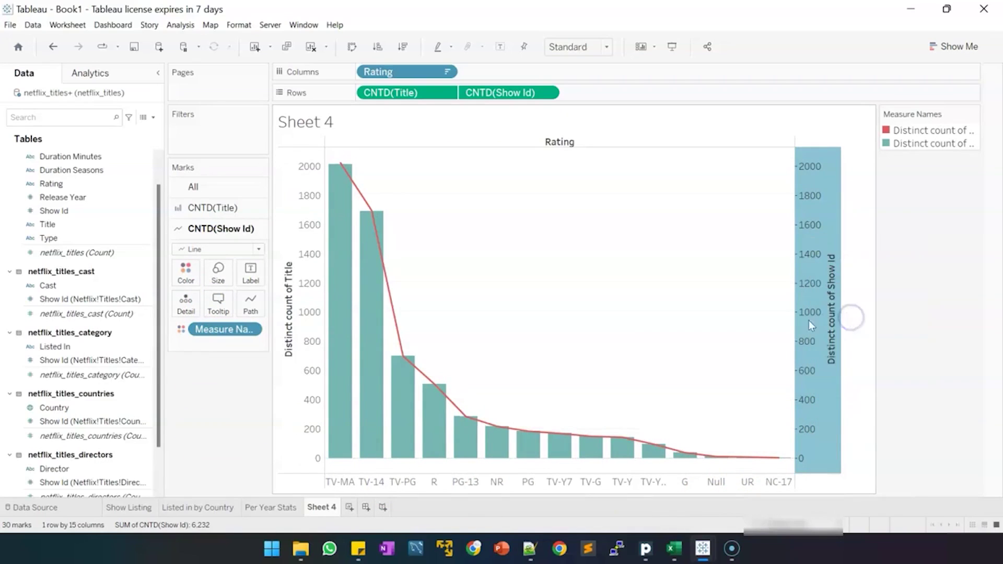
Start saving the workbook, then cancel the Save As dialog.
click(134, 47)
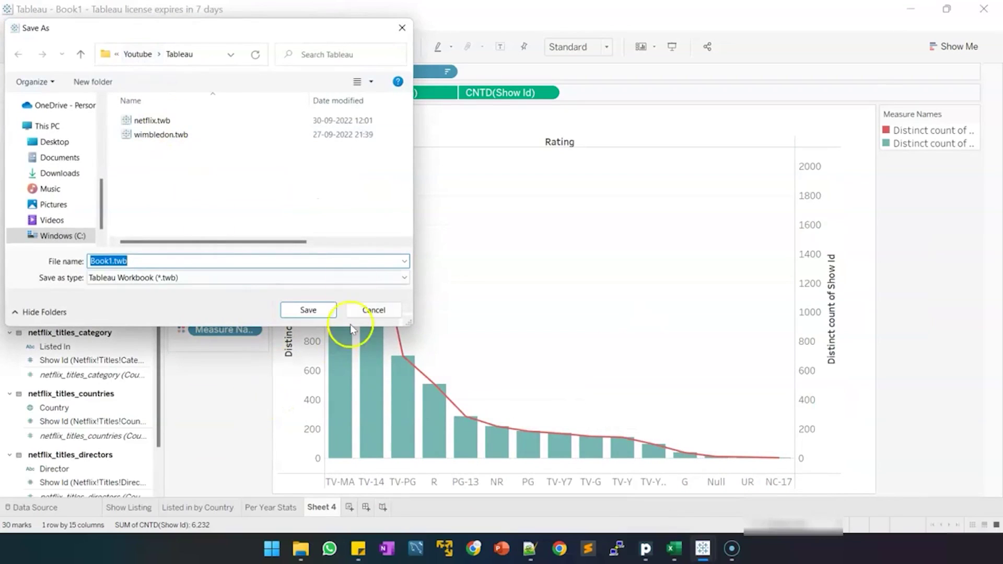
click(383, 308)
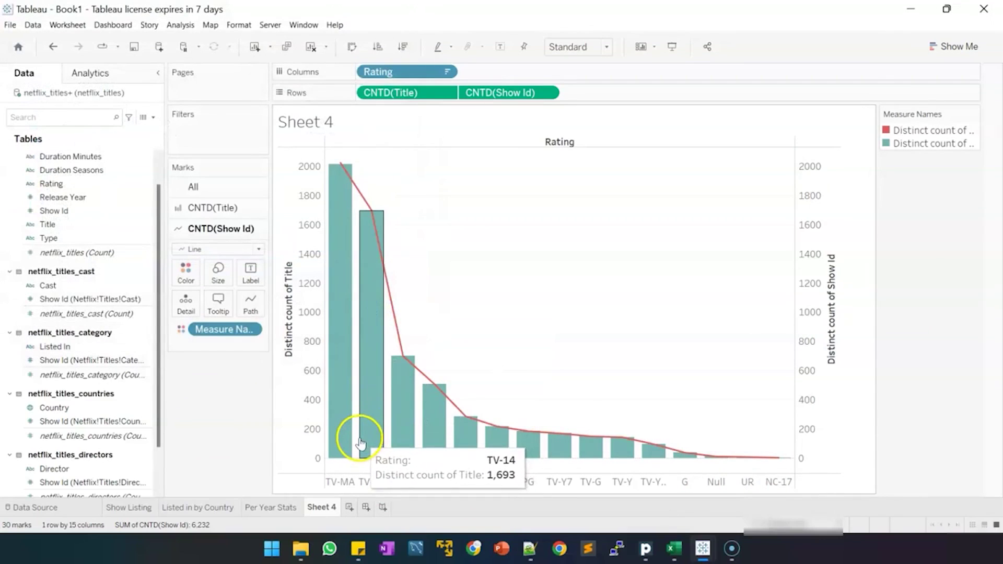
mouse_move(341, 410)
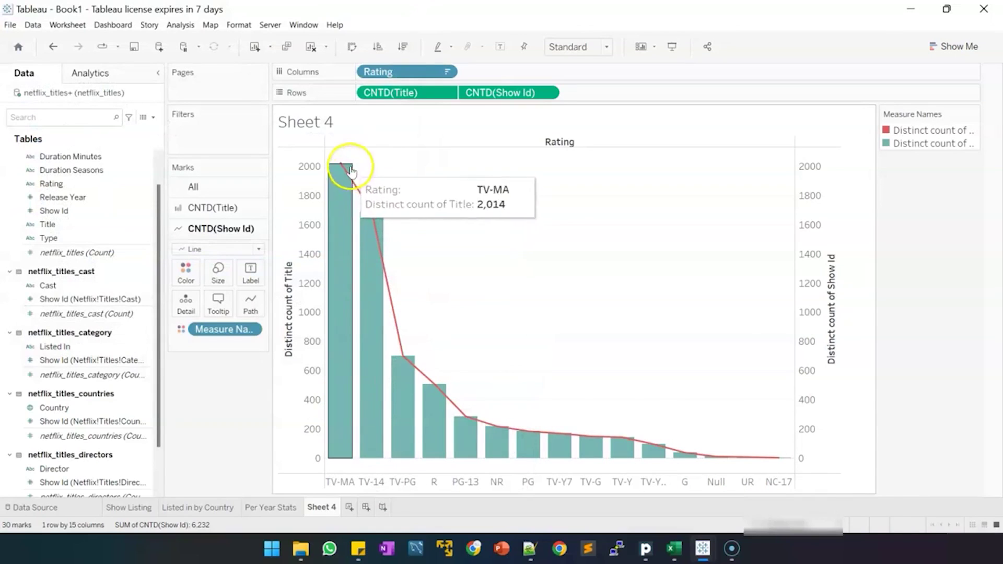
mouse_move(341, 166)
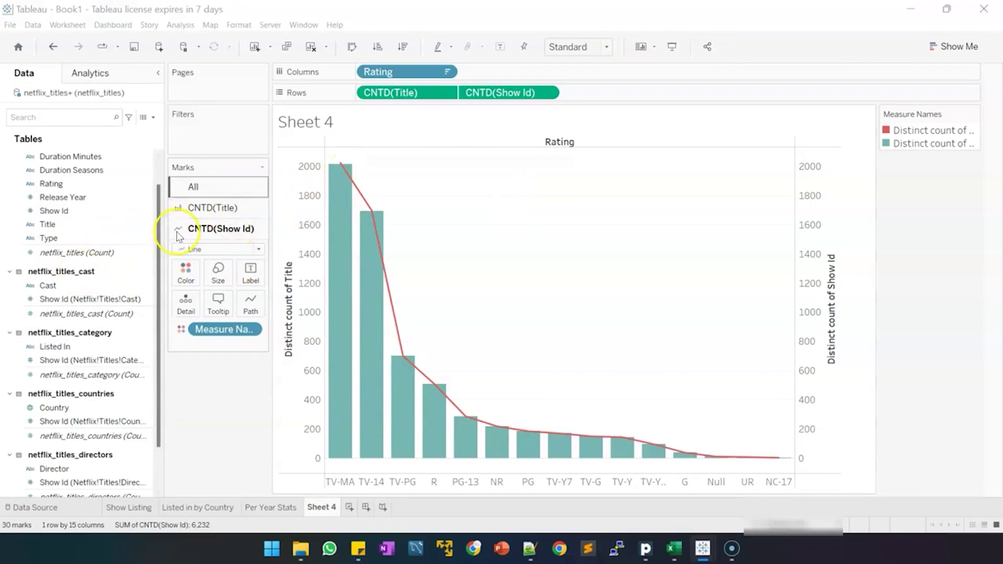
click(100, 315)
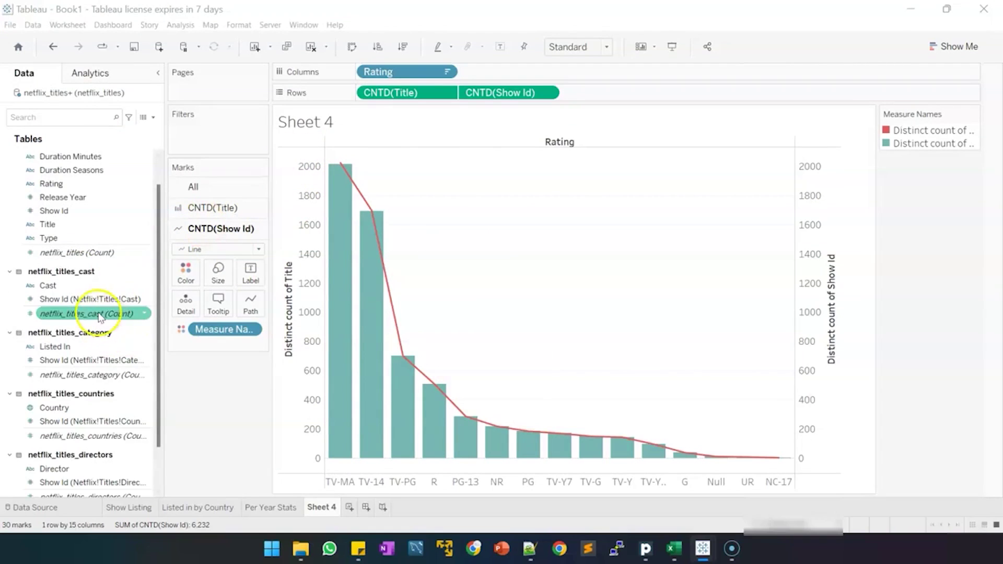
On the All marks card, add Title to Tooltip as Count (Distinct).
click(69, 225)
click(193, 186)
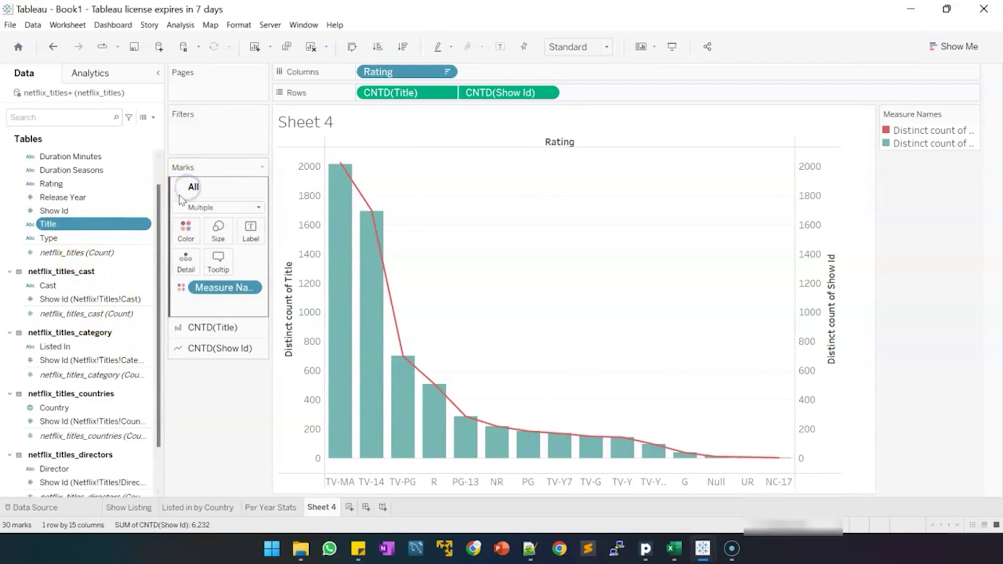
drag(67, 224, 216, 264)
right_click(215, 302)
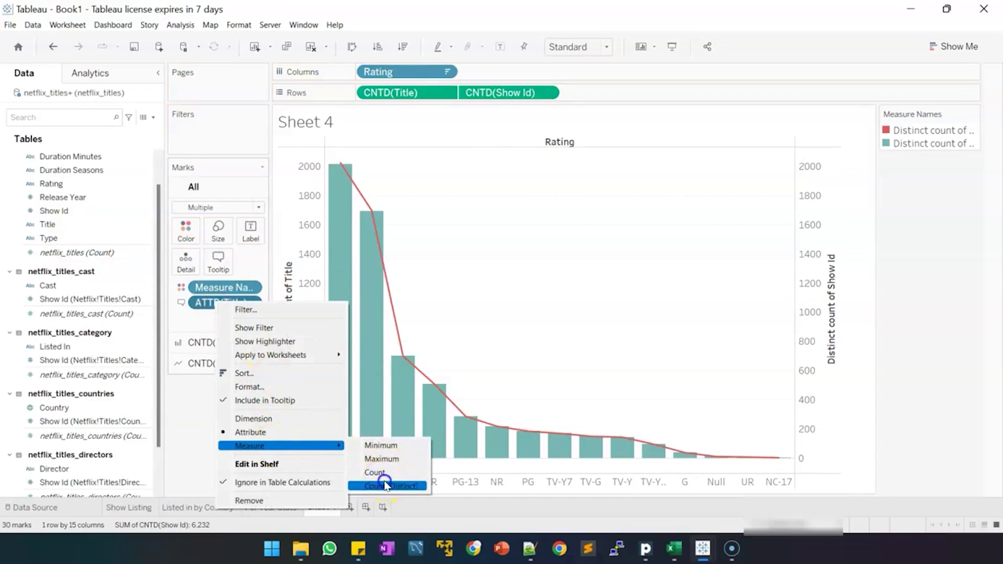
click(384, 486)
mouse_move(337, 185)
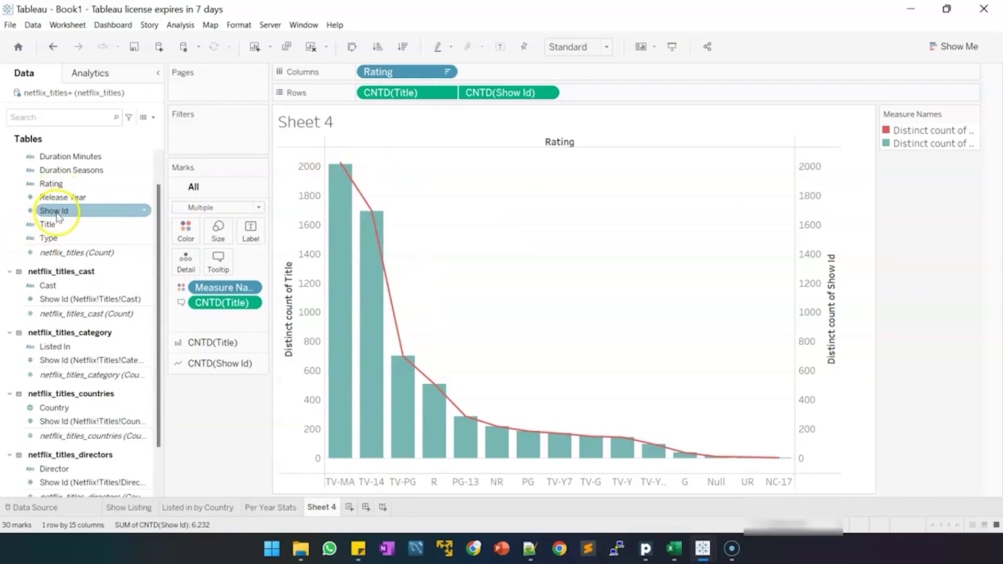
Add Show Id to Tooltip as Count (Distinct).
drag(53, 210, 213, 267)
right_click(225, 318)
mouse_move(273, 183)
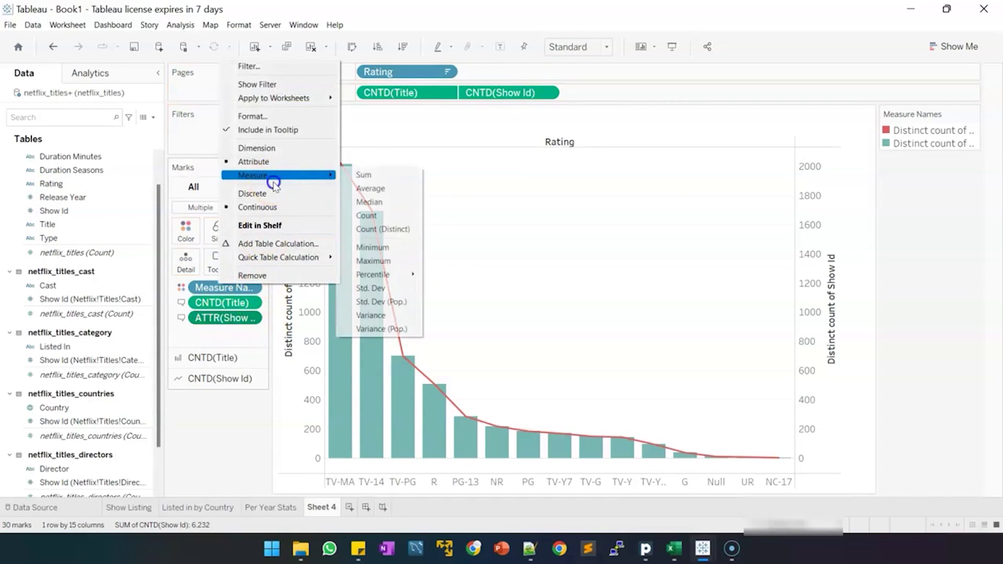
click(382, 229)
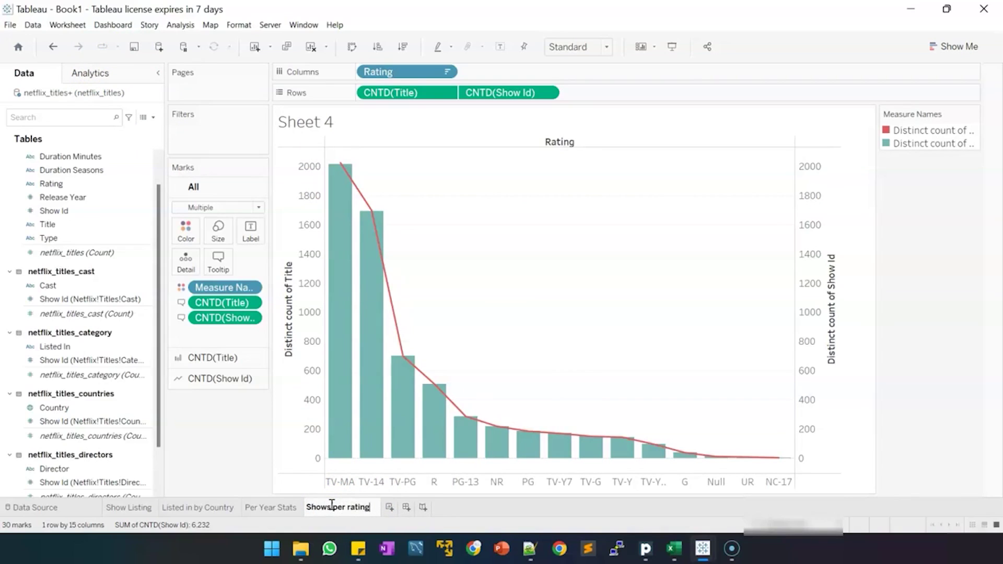
Discard an empty dashboard and add a new worksheet named 'Shows By Cast'.
click(399, 507)
right_click(398, 509)
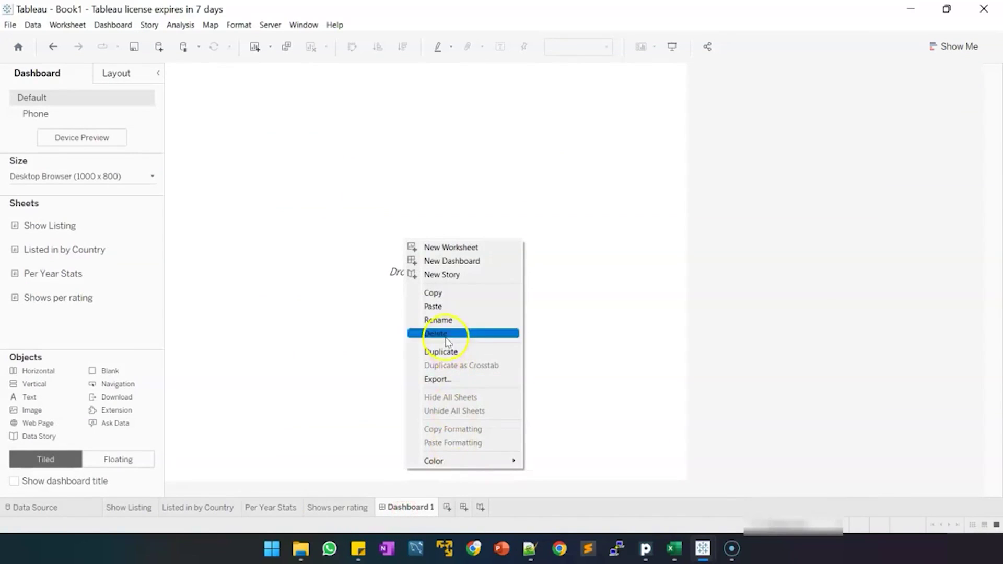
click(448, 341)
click(386, 507)
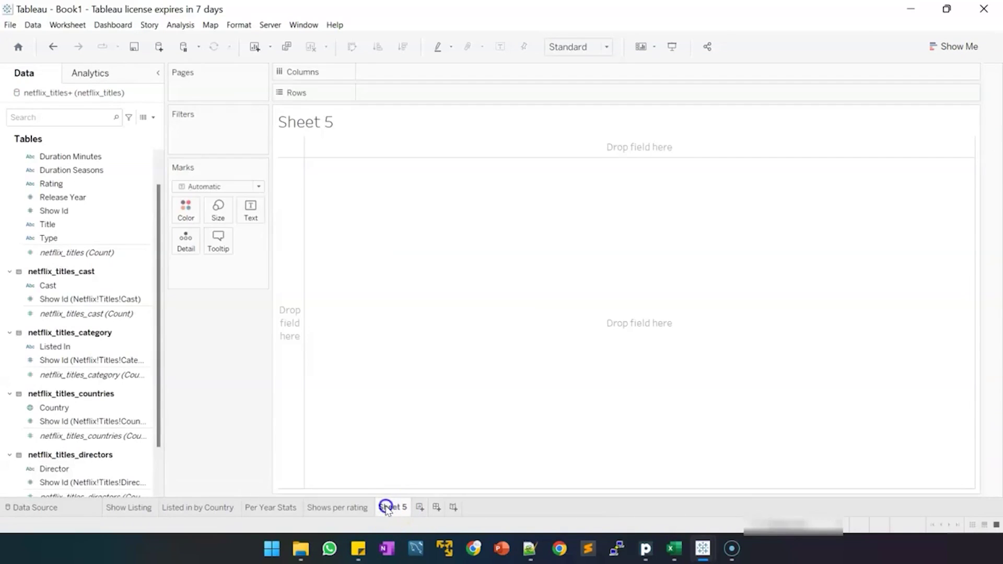
text(s By Cast)
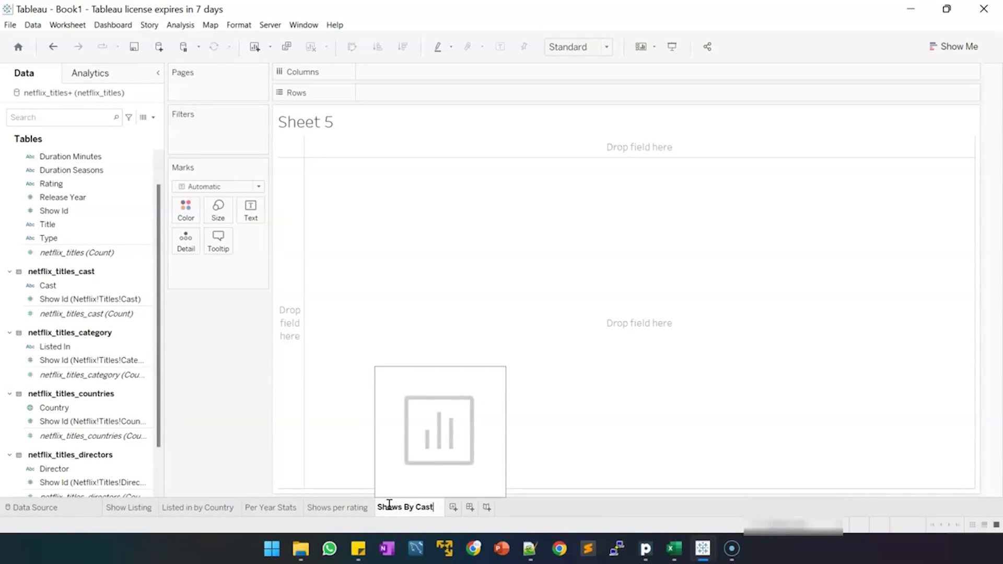
key(Return)
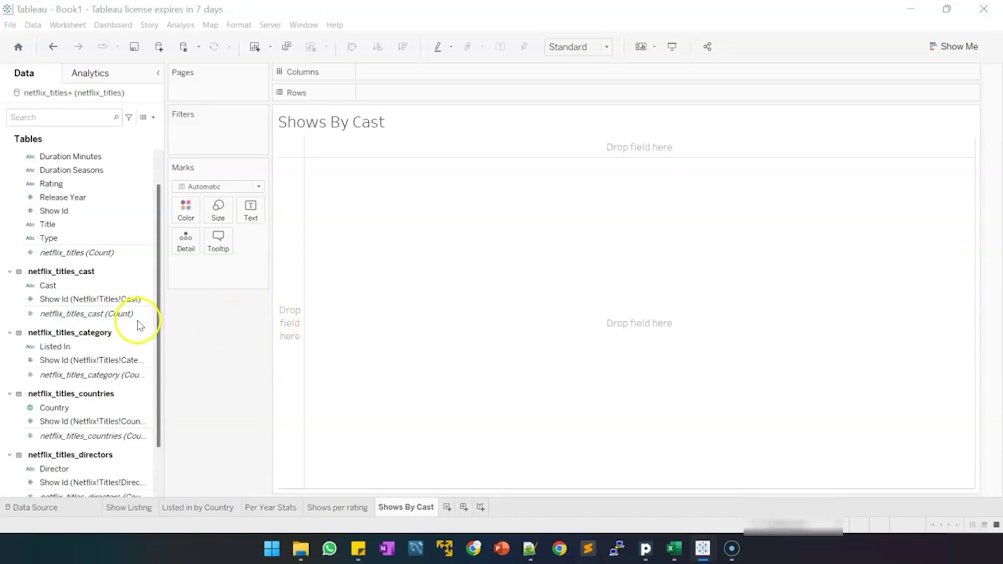
Bar-chart Cast against Show Id, aggregated as a distinct count per cast member.
click(94, 287)
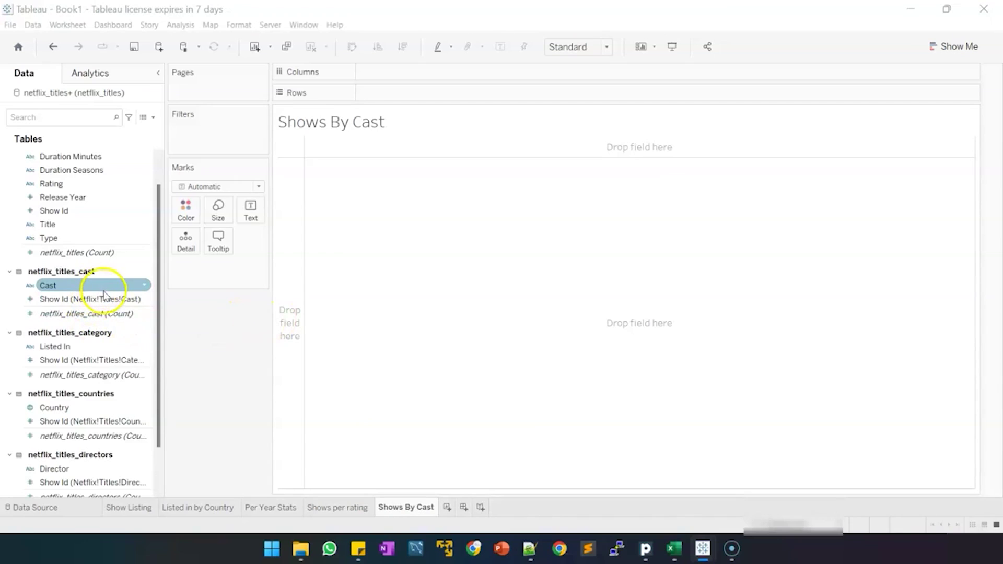
scroll(102, 305, up, 1)
drag(90, 326, 418, 94)
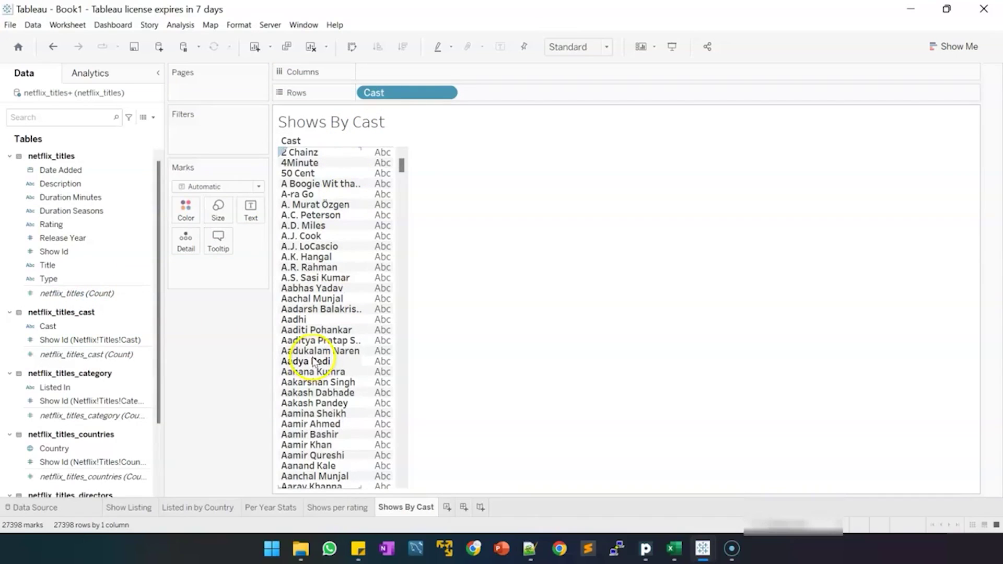
drag(104, 251, 420, 74)
click(474, 264)
right_click(402, 73)
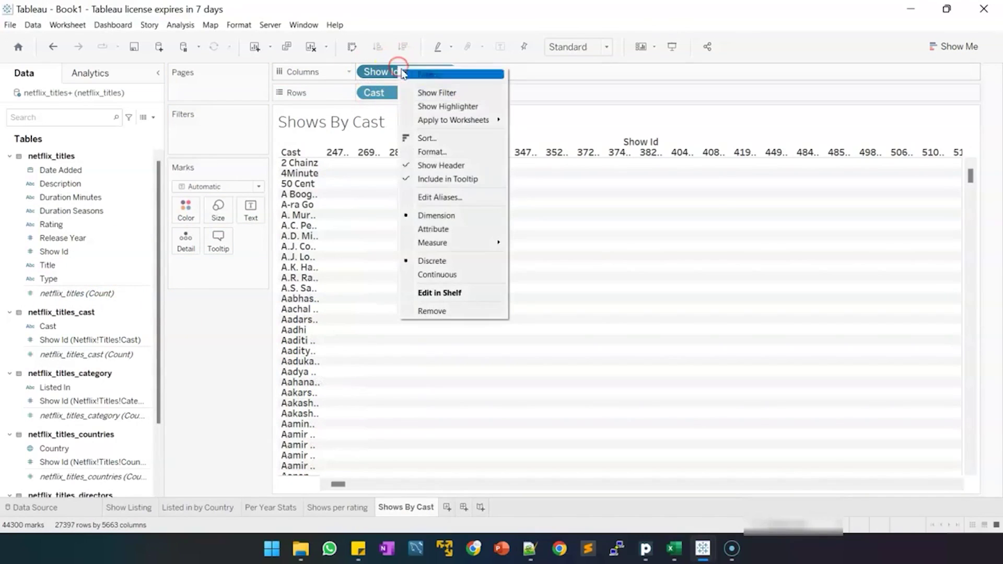
click(460, 243)
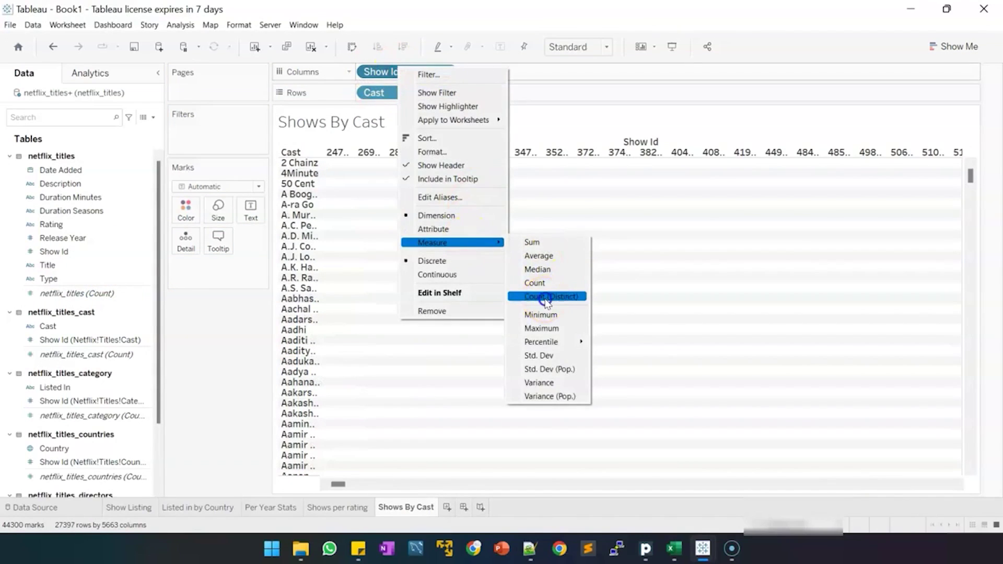
click(546, 302)
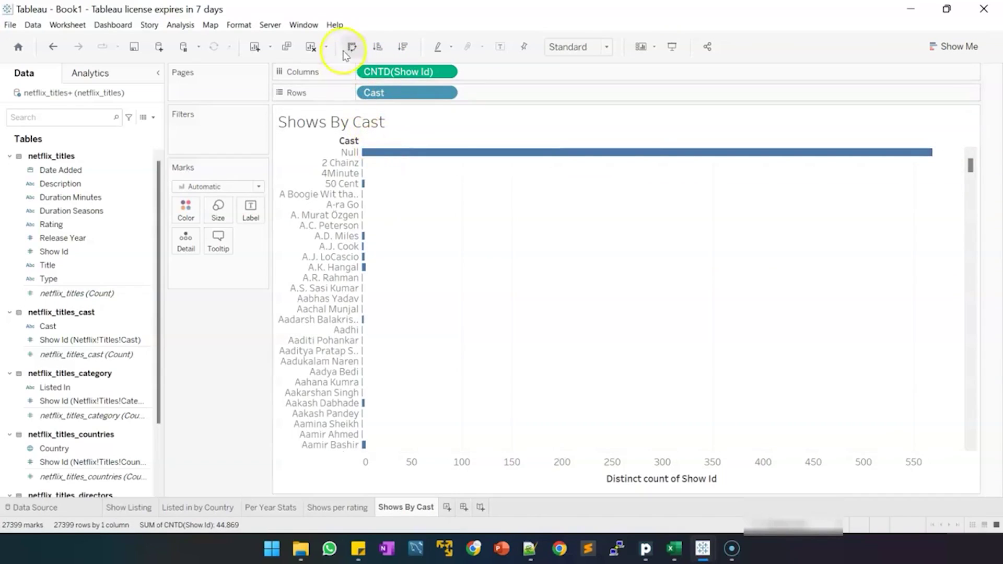
Sort the cast bars descending, exclude the Null bar, and show count mark labels.
click(403, 53)
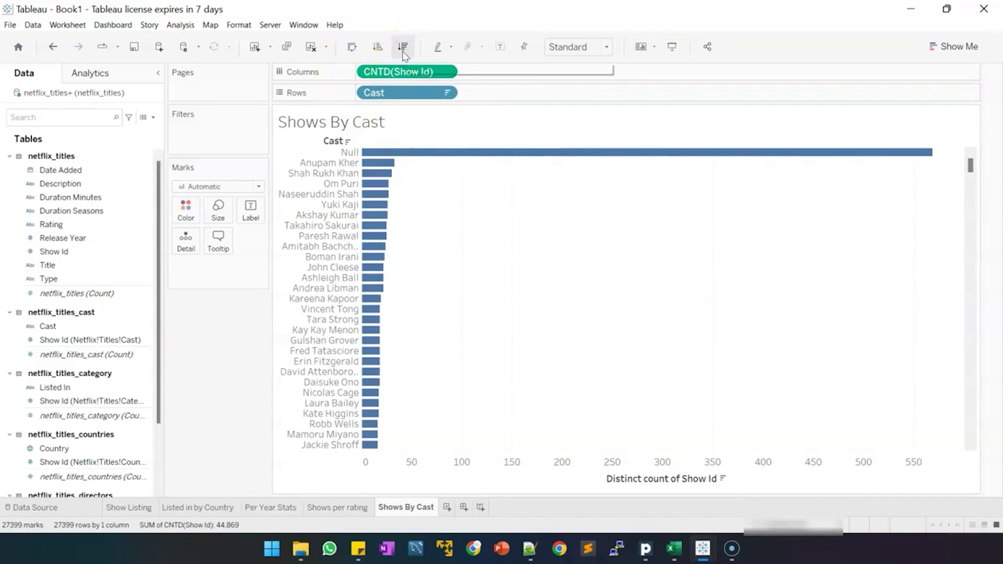
right_click(369, 154)
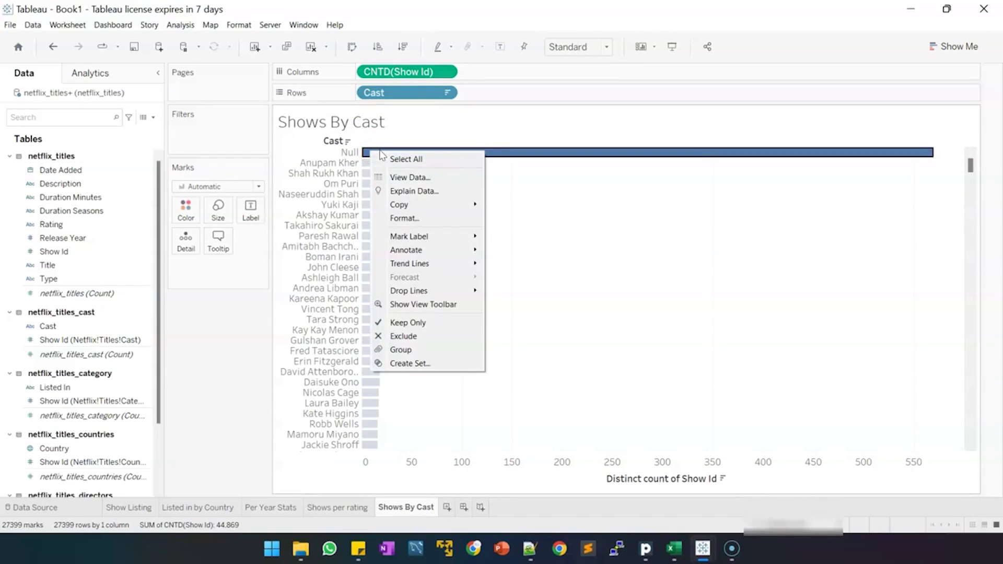
click(410, 337)
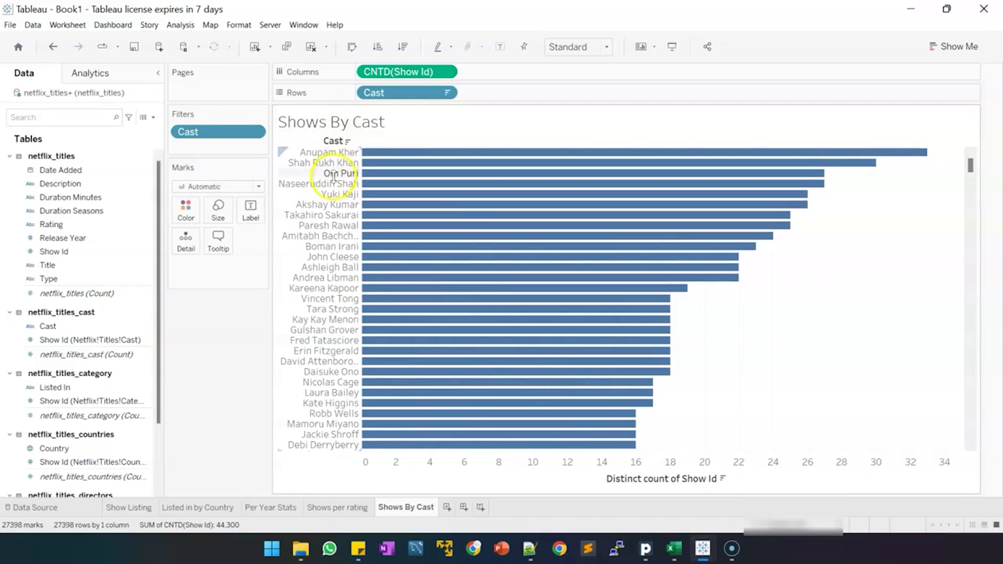
click(254, 214)
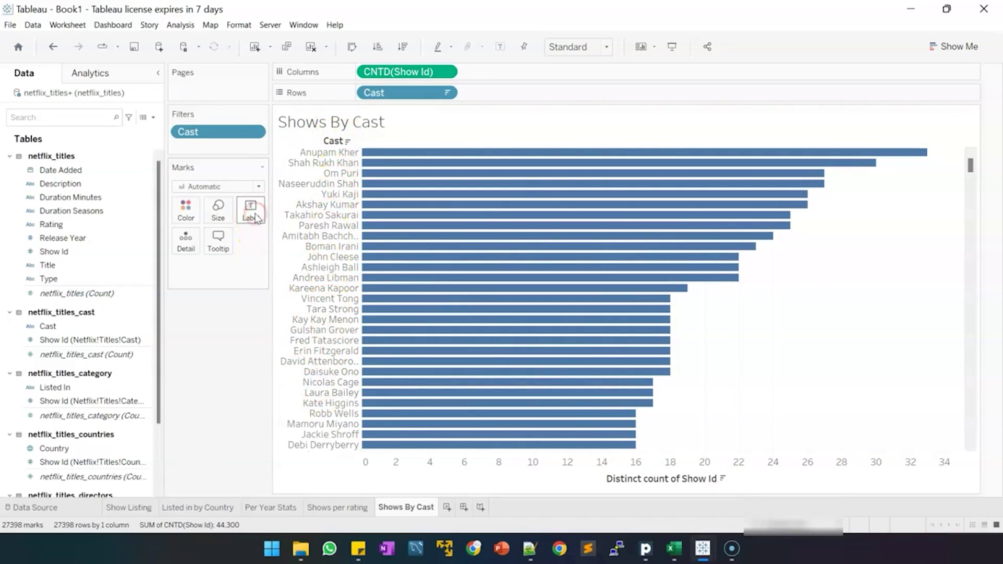
click(288, 238)
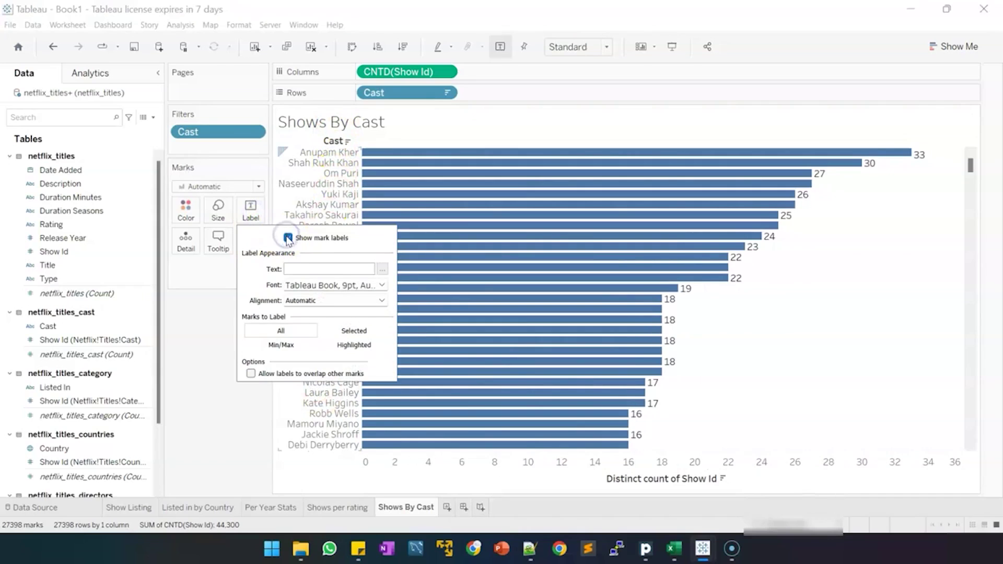
click(196, 308)
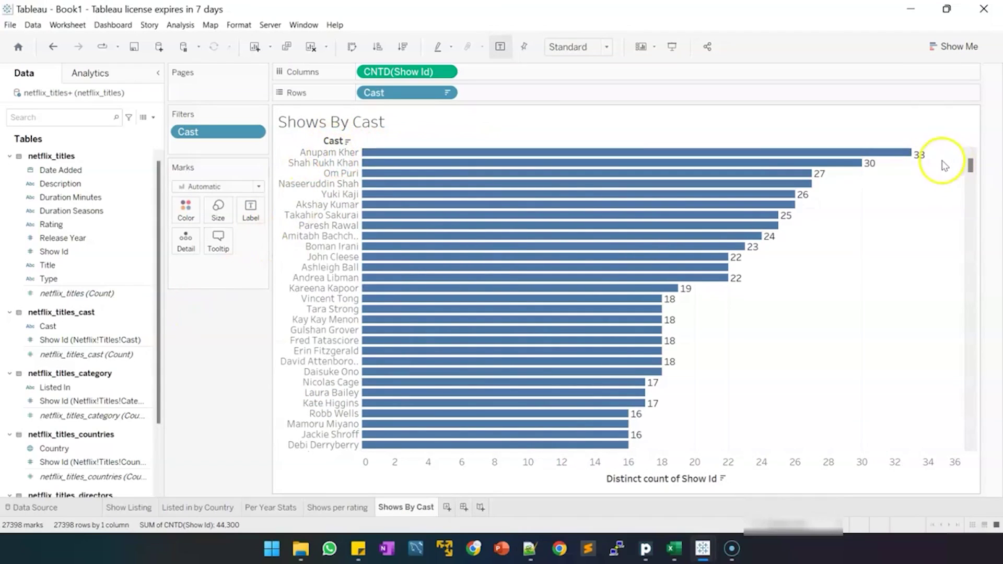
Add a new blank worksheet, Sheet 6.
mouse_move(896, 167)
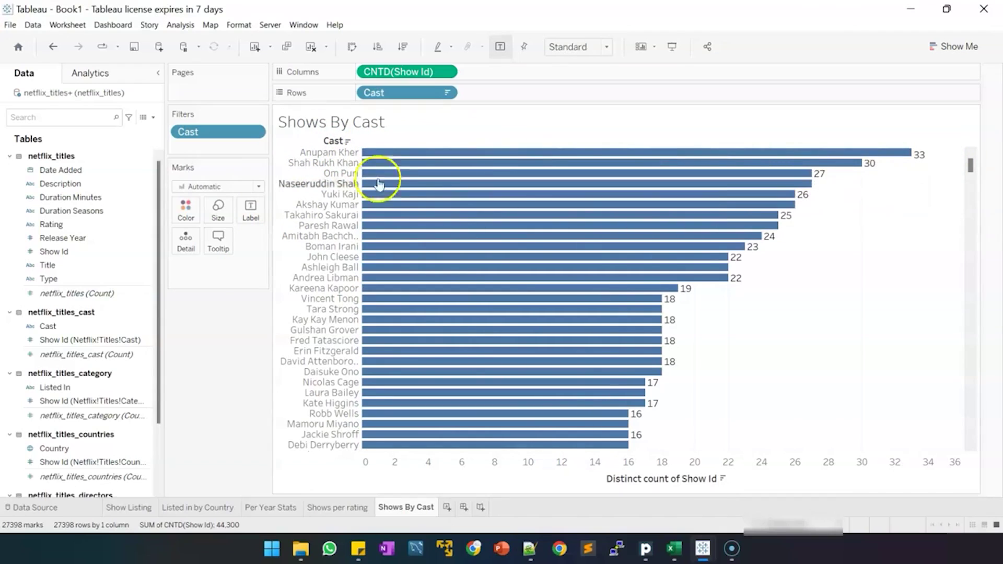
mouse_move(502, 188)
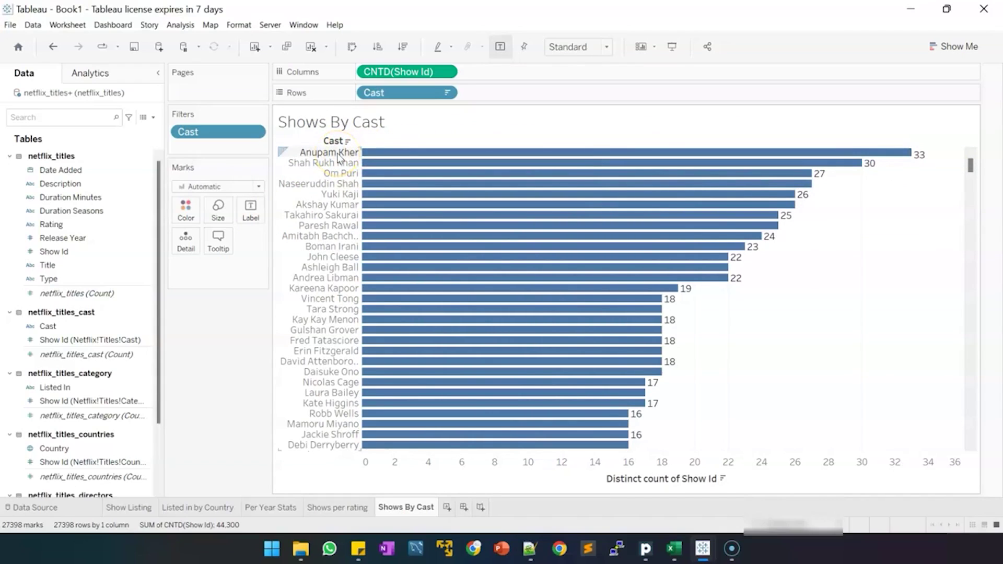
click(387, 472)
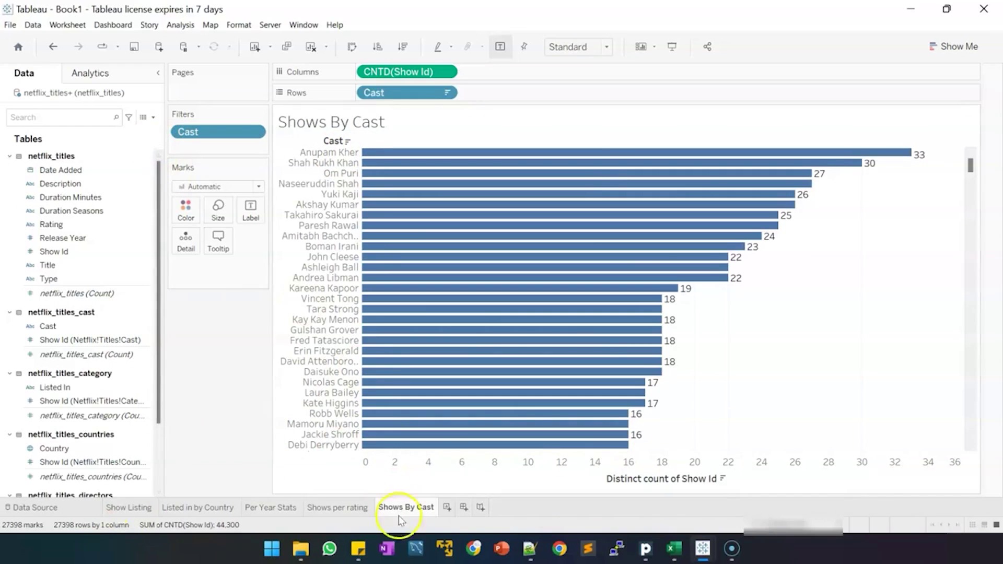
click(448, 507)
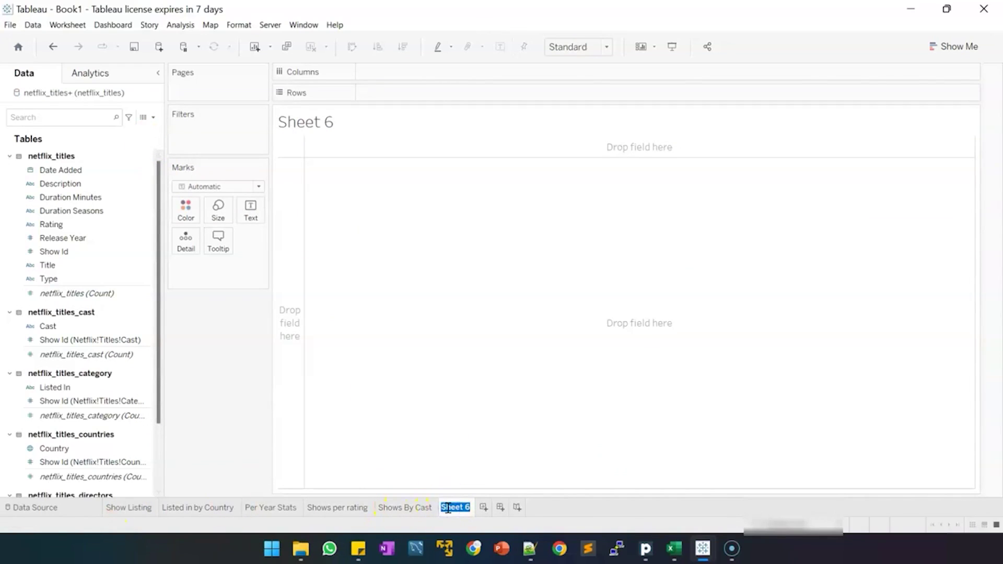
Name the sheet 'Shows By Director' and place Director on Columns.
text(S)
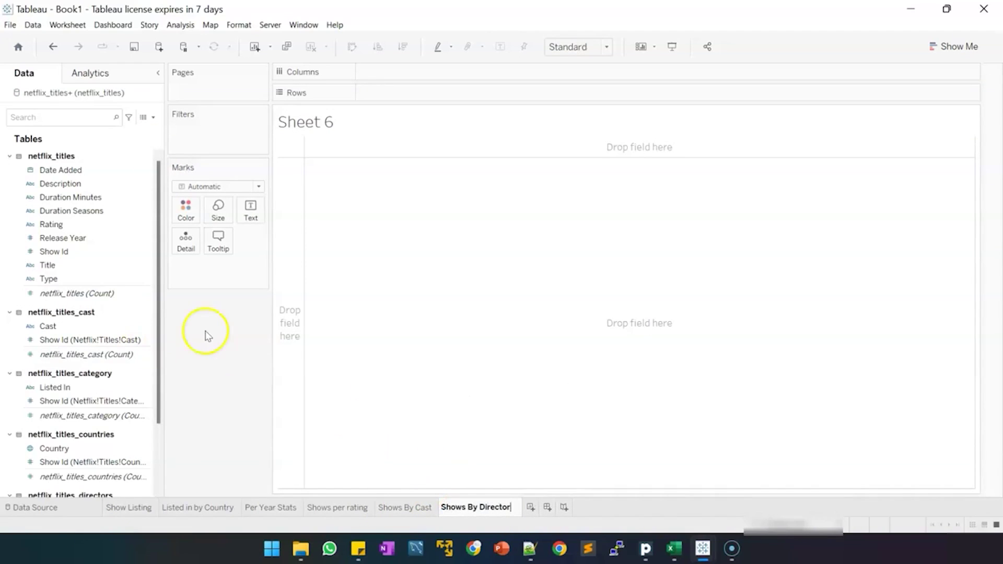
key(Return)
scroll(100, 316, down, 1)
scroll(101, 316, down, 2)
drag(57, 401, 461, 97)
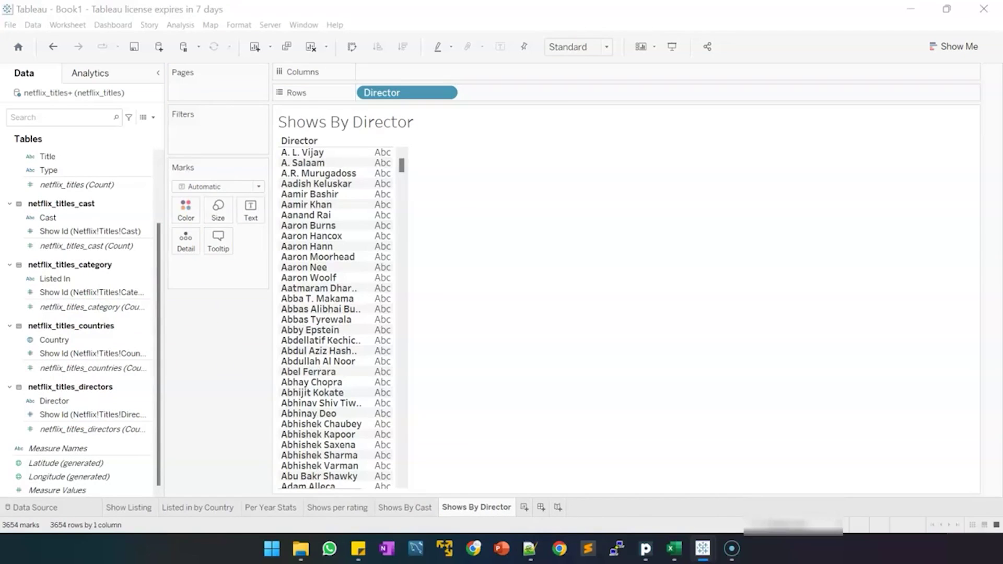
drag(416, 94, 417, 81)
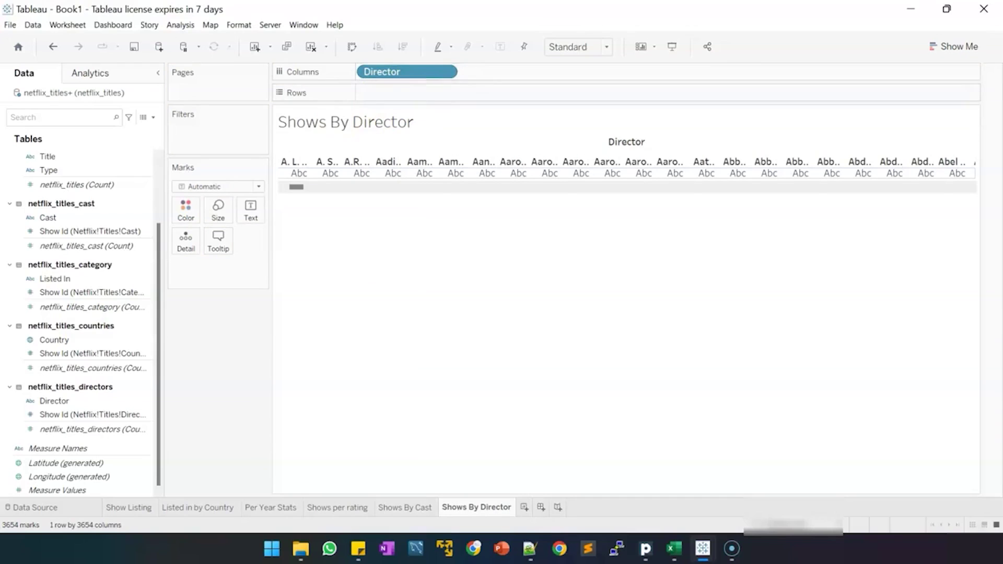
Add Show Id to Rows as a distinct count, CNTD(Show Id).
scroll(96, 197, up, 3)
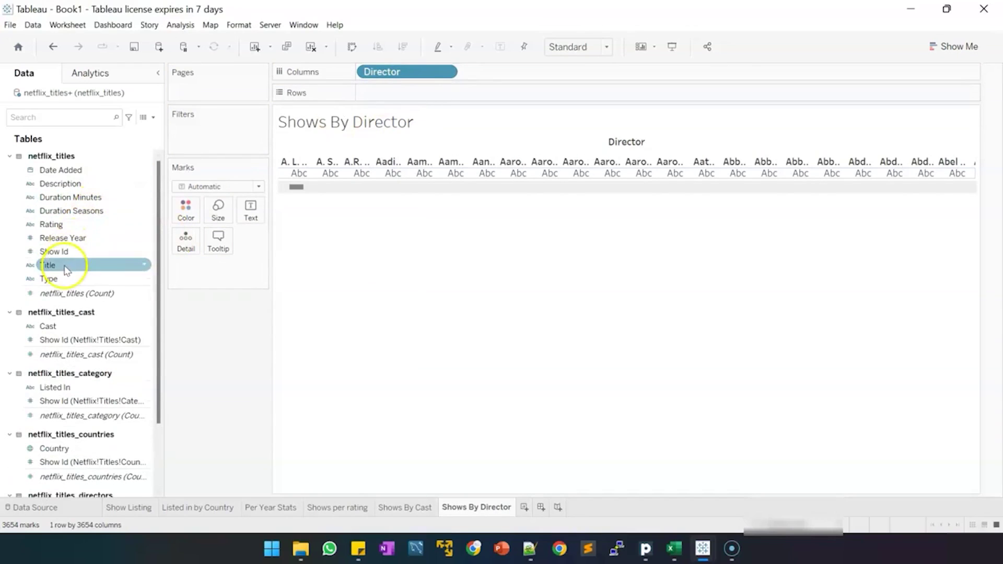
drag(68, 260, 434, 96)
click(504, 266)
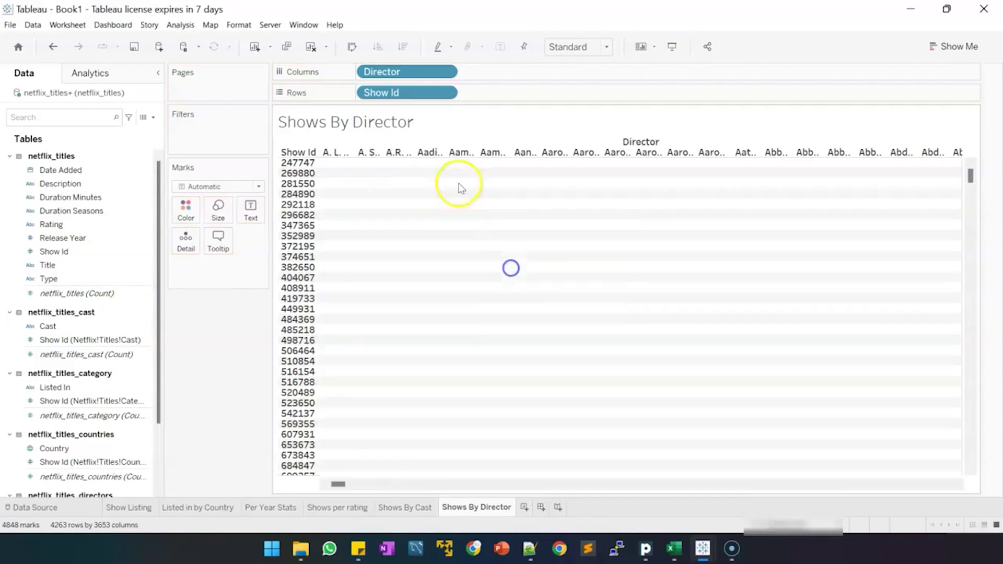
right_click(427, 99)
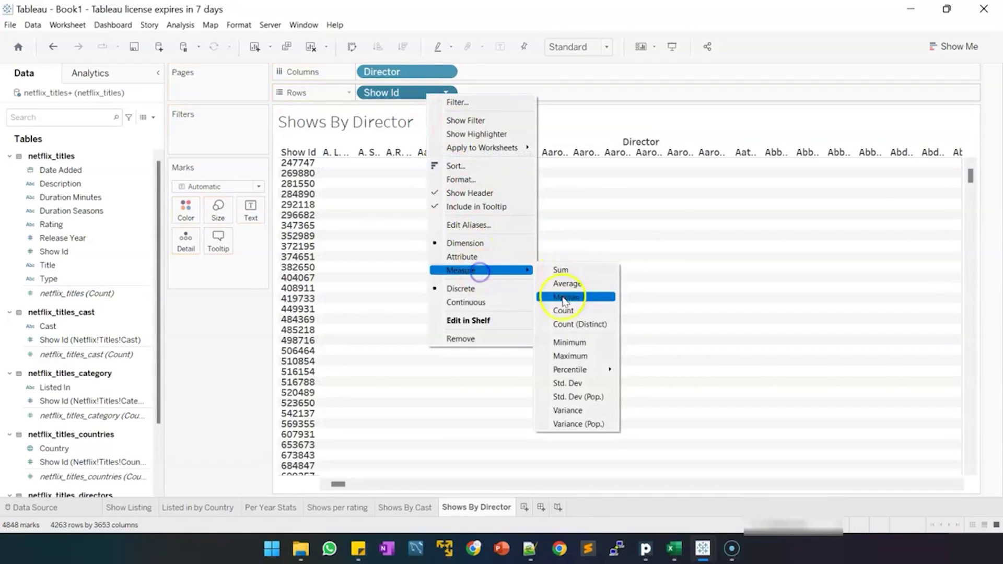
click(567, 326)
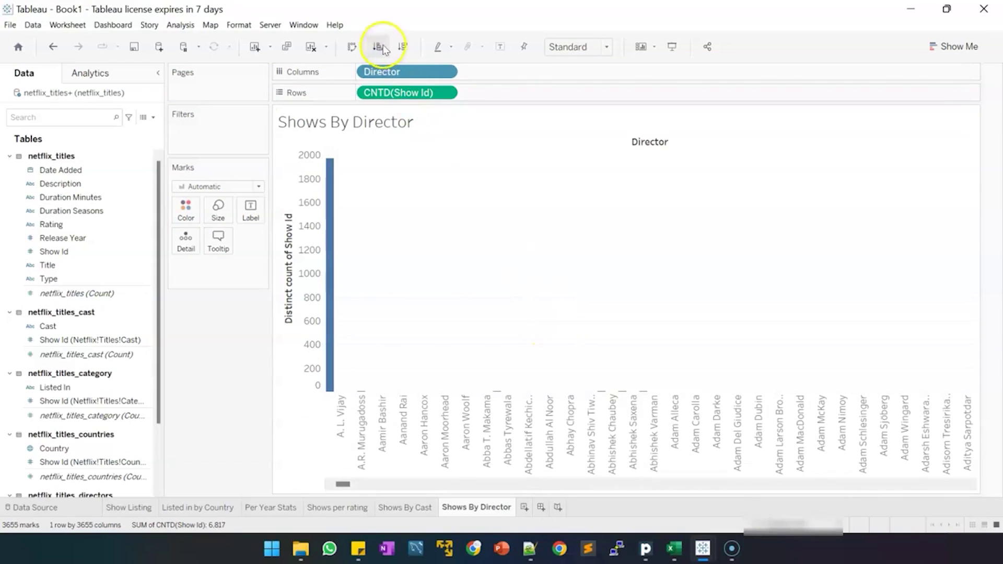
Sort directors descending, filter out the Null director, and label bars with counts.
click(377, 46)
click(403, 46)
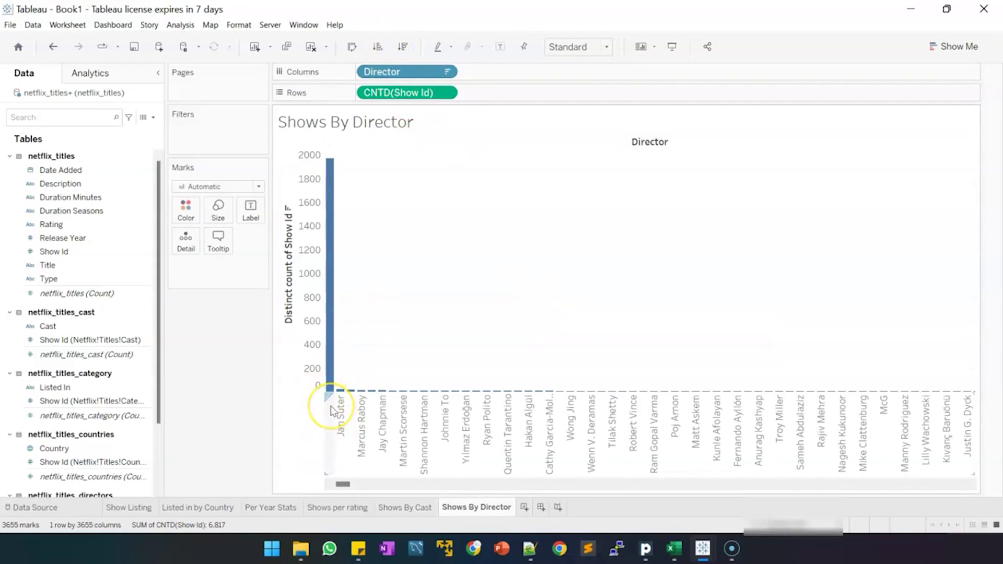
right_click(399, 75)
click(426, 85)
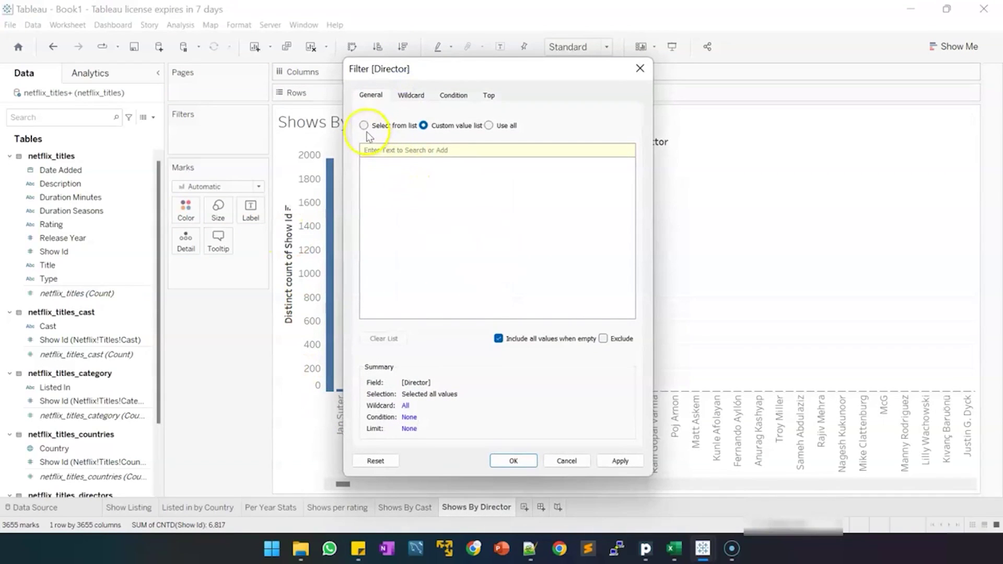
click(364, 126)
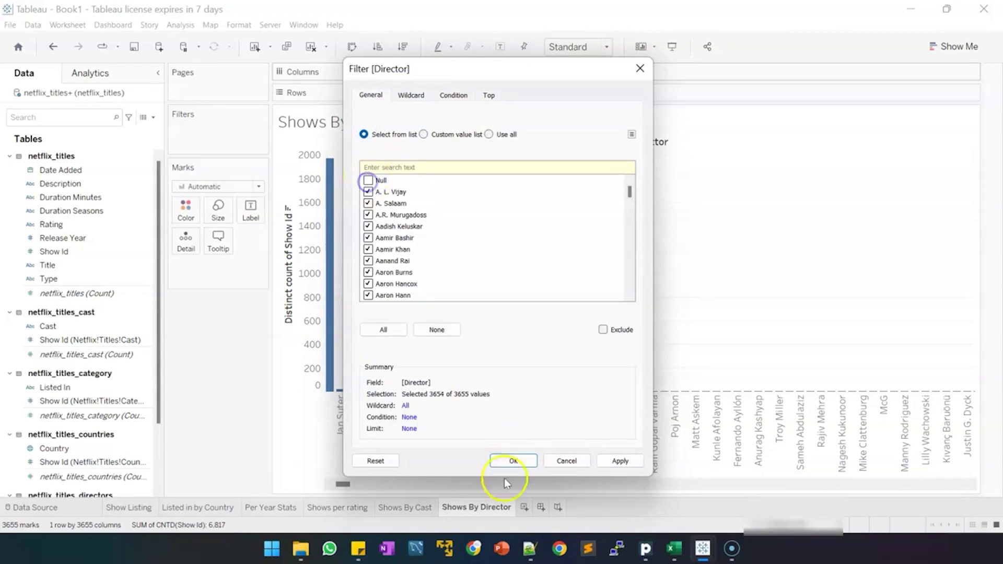
click(513, 460)
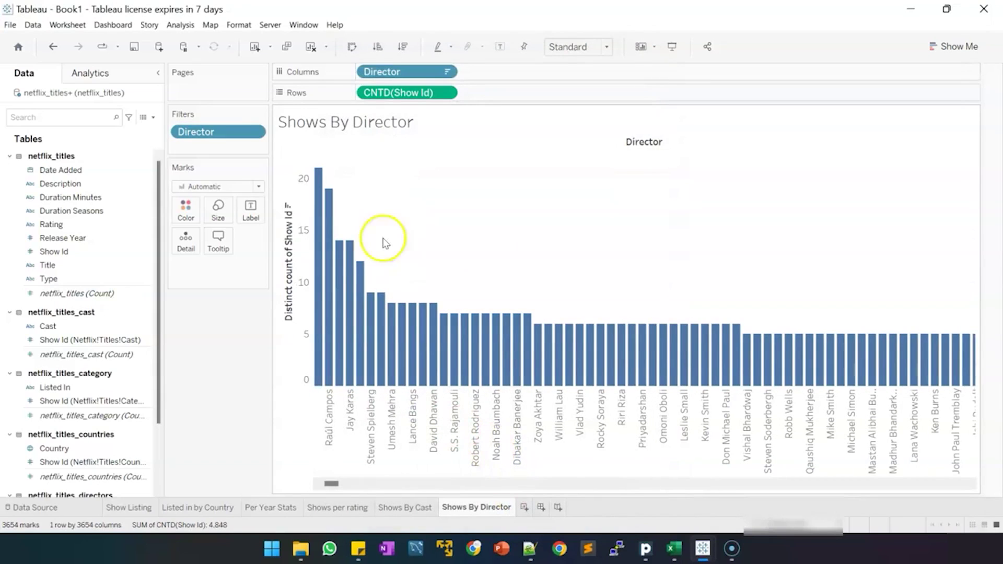
click(250, 211)
click(288, 238)
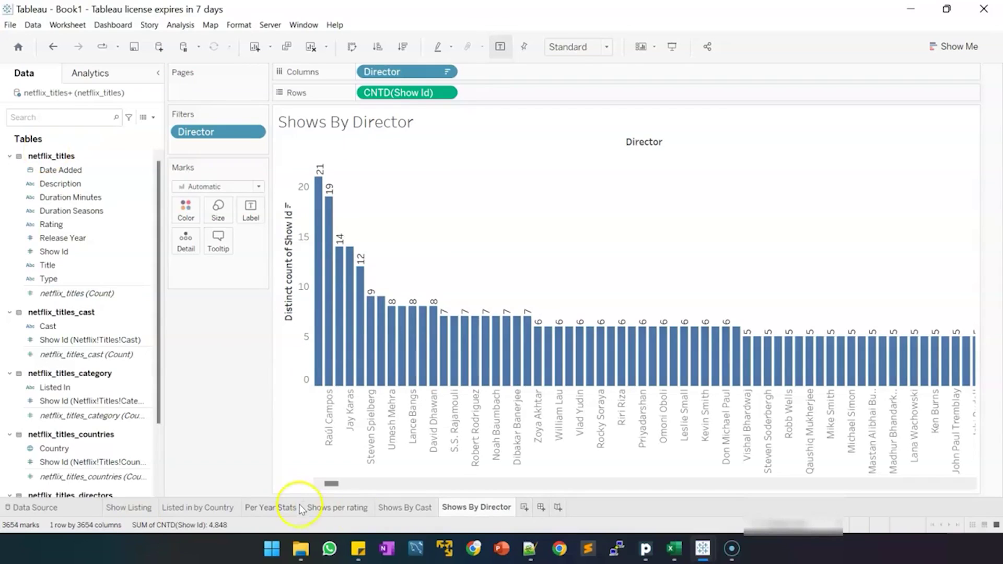
Add a new worksheet named 'Shows by category'.
click(524, 508)
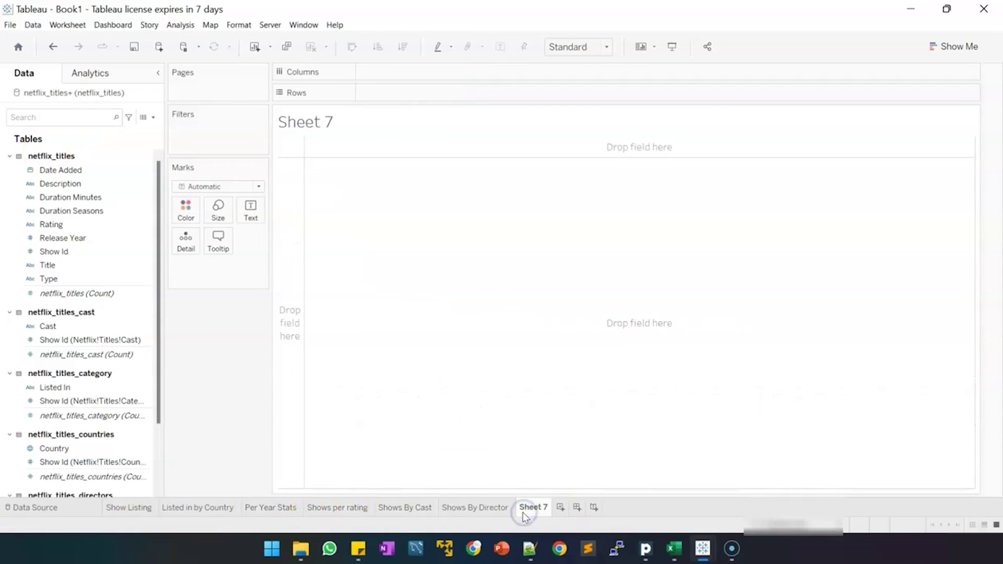
click(524, 514)
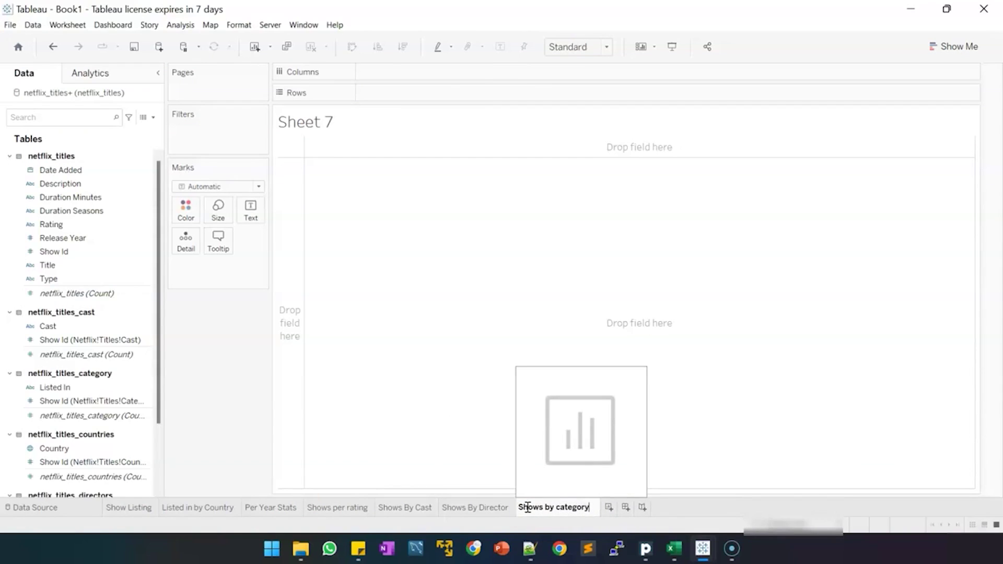
text(Shows by category)
key(Return)
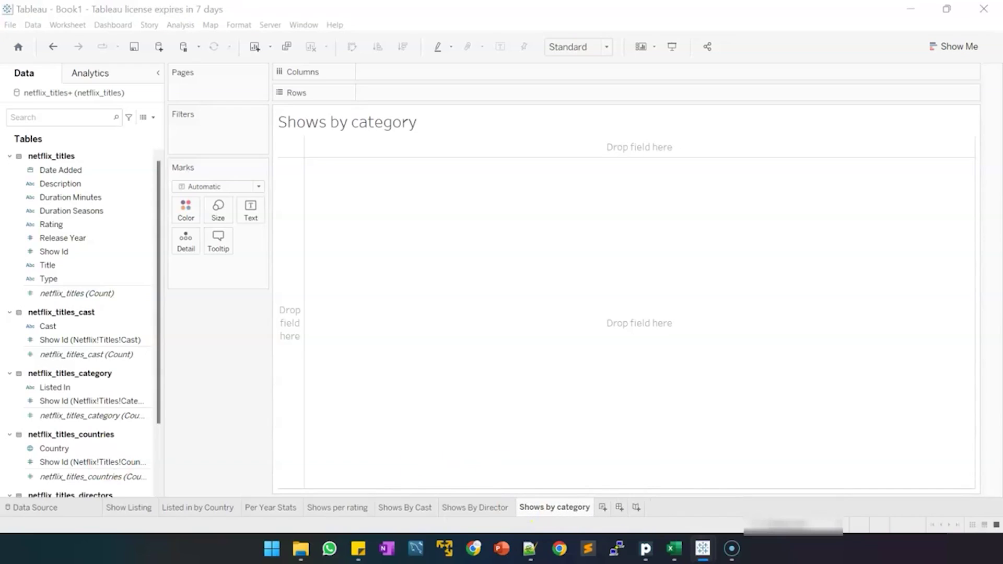
Put Listed In on Rows and Show Id on Columns as a distinct count.
click(83, 387)
drag(84, 389, 428, 98)
click(89, 253)
drag(90, 253, 413, 73)
click(528, 267)
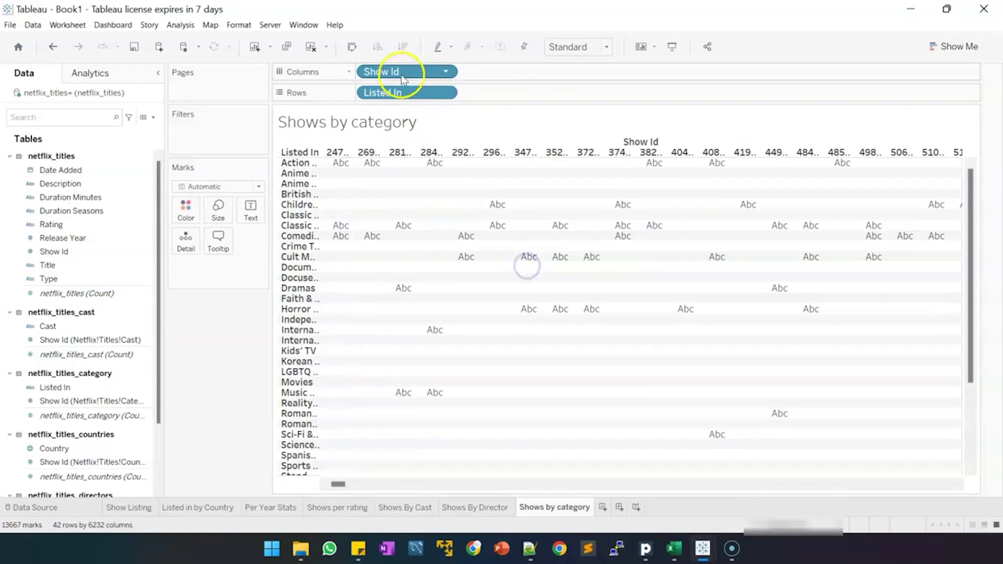
right_click(403, 73)
click(461, 253)
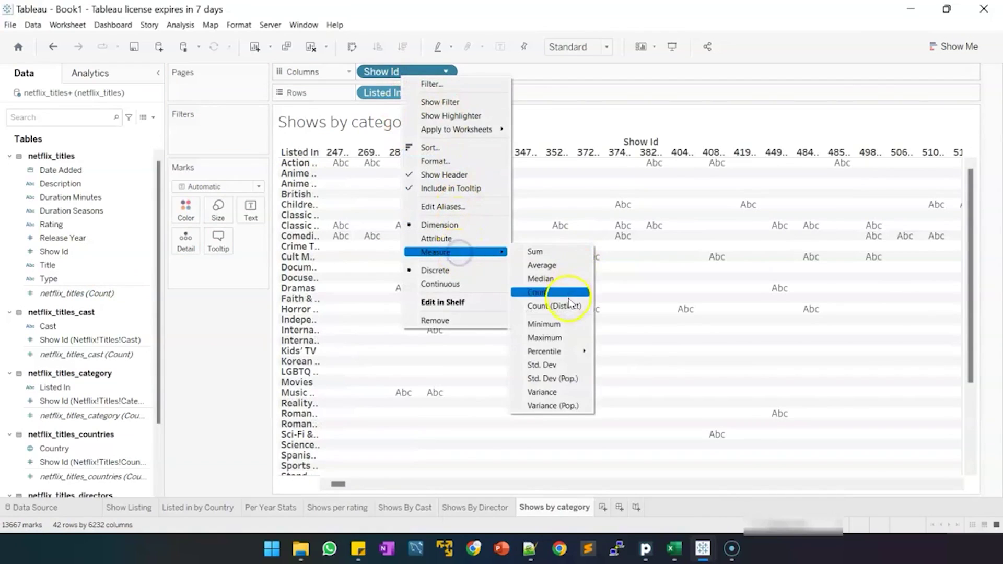
click(569, 305)
Exclude the Null category, sort descending, label bars with counts, and start Dashboard 1.
click(354, 152)
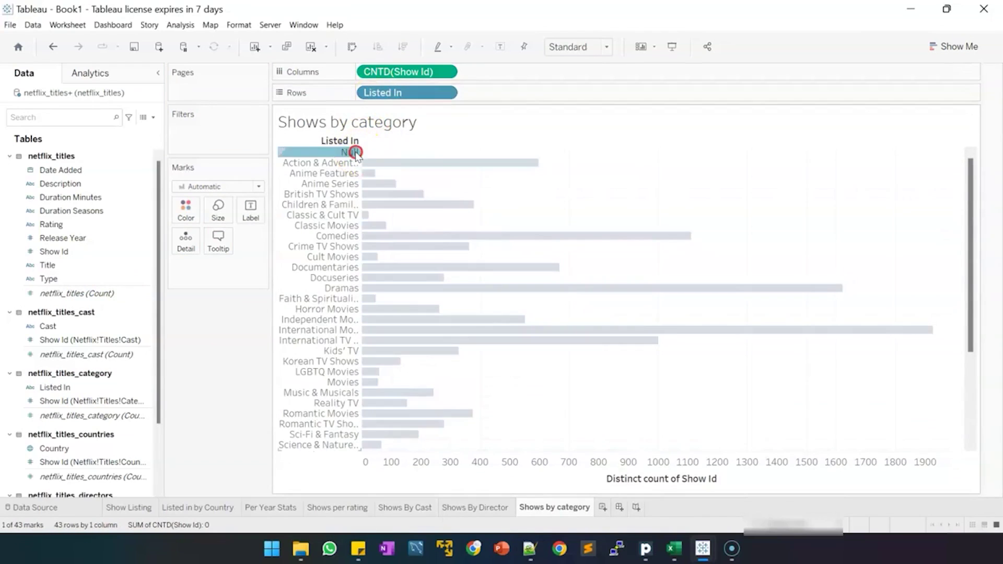
right_click(357, 152)
click(389, 173)
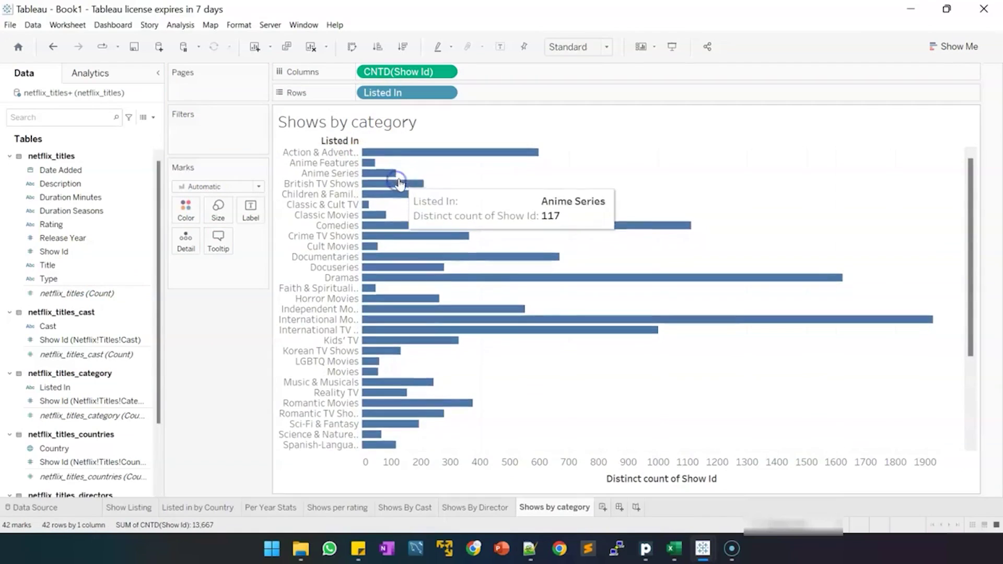
click(403, 46)
click(250, 209)
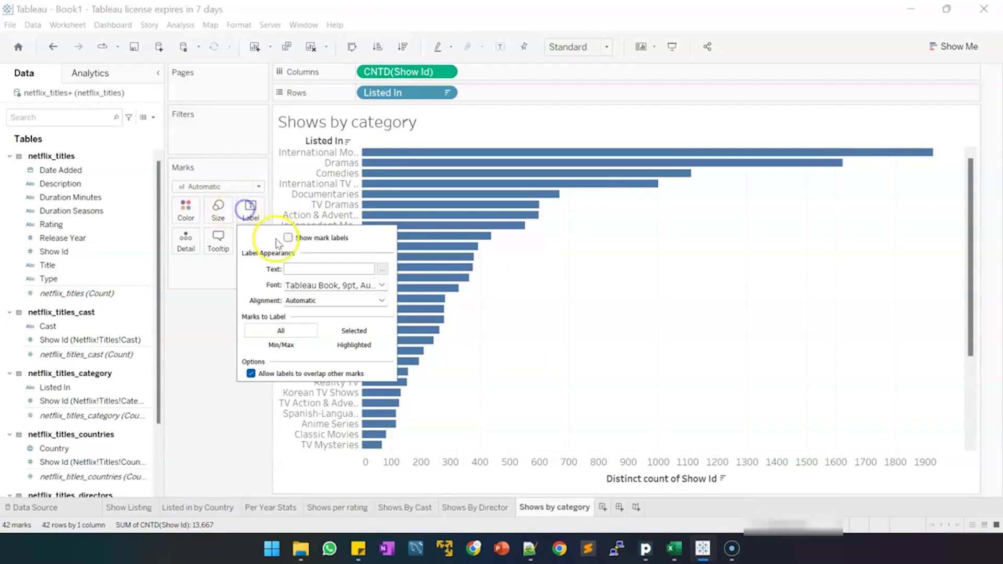
click(288, 238)
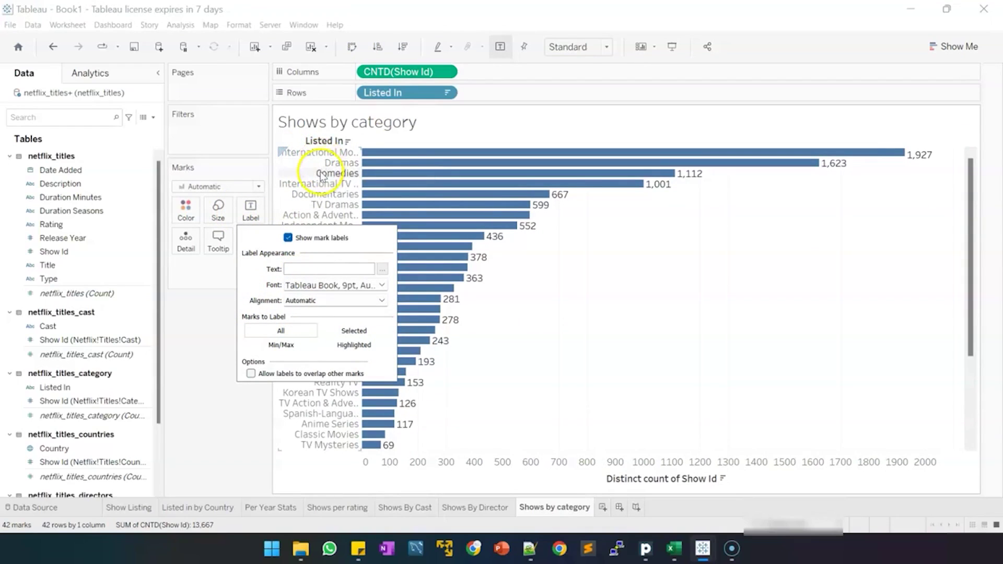
click(211, 320)
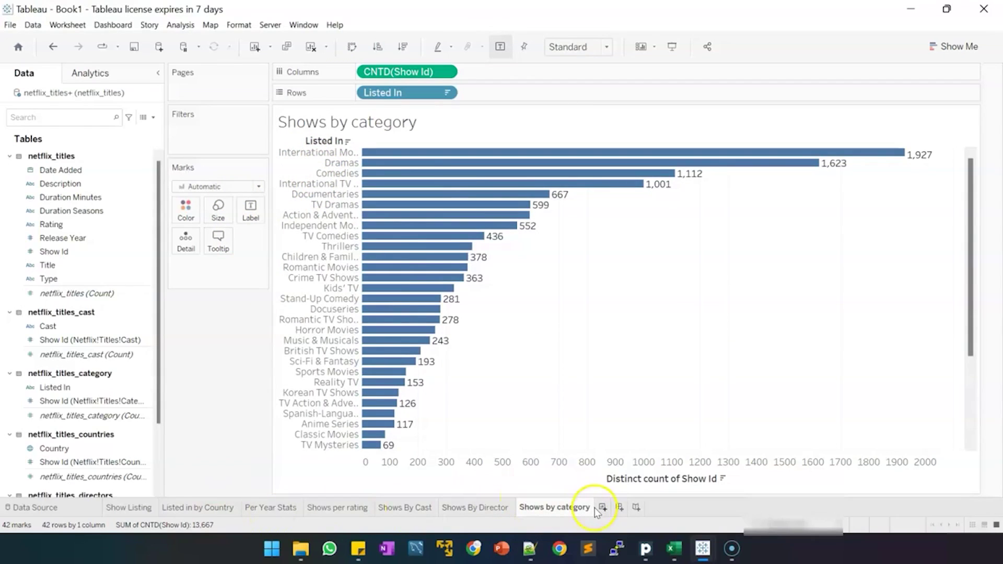
click(614, 511)
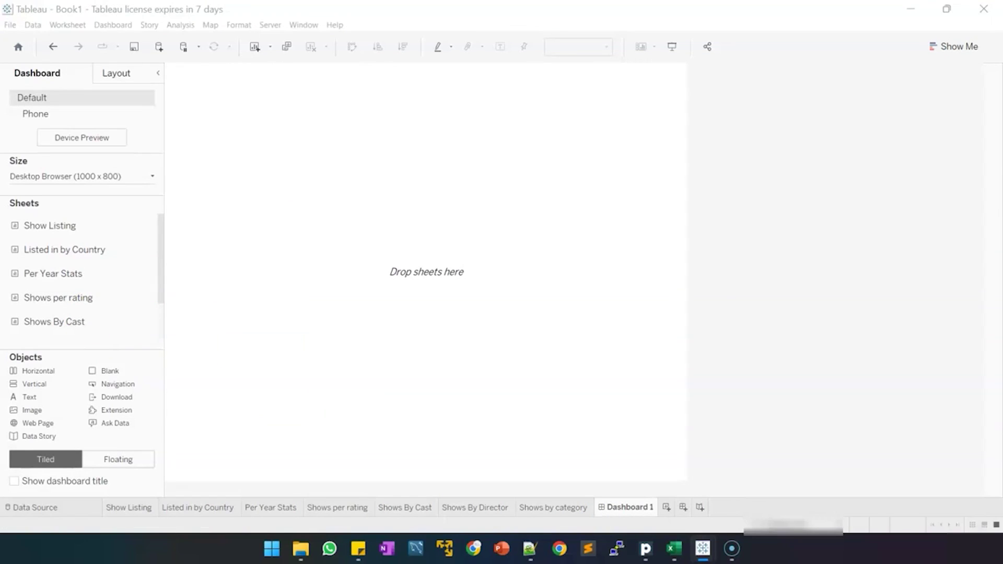
Place the country map and Shows By Director chart, and set dashboard size to Automatic.
drag(99, 249, 256, 182)
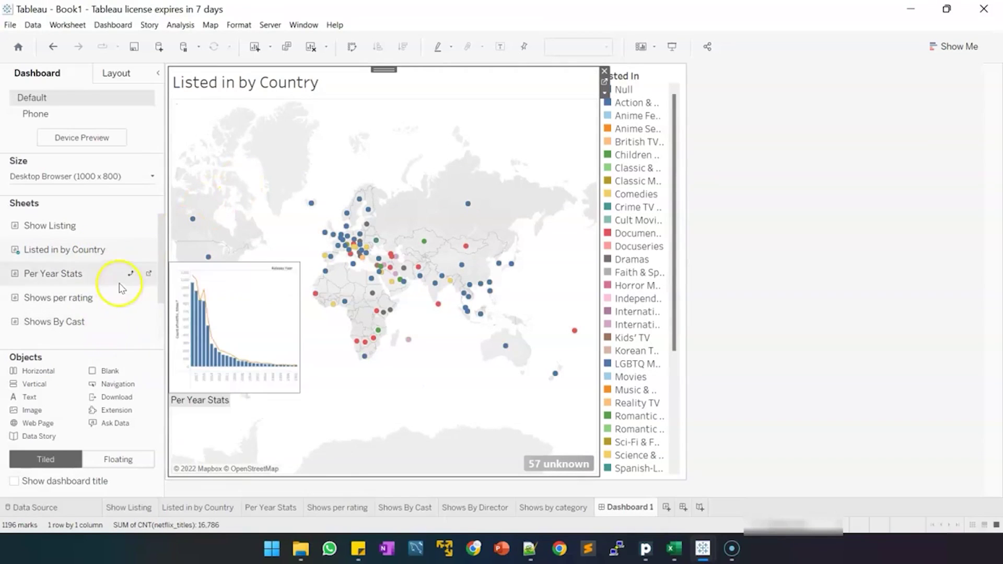
scroll(112, 298, down, 2)
drag(111, 299, 562, 233)
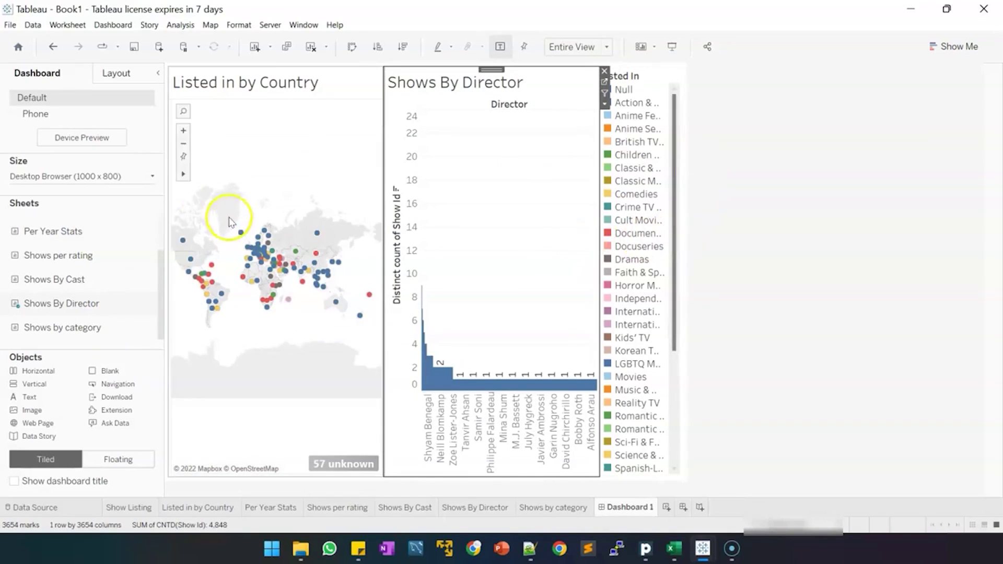
click(149, 176)
click(104, 200)
click(38, 223)
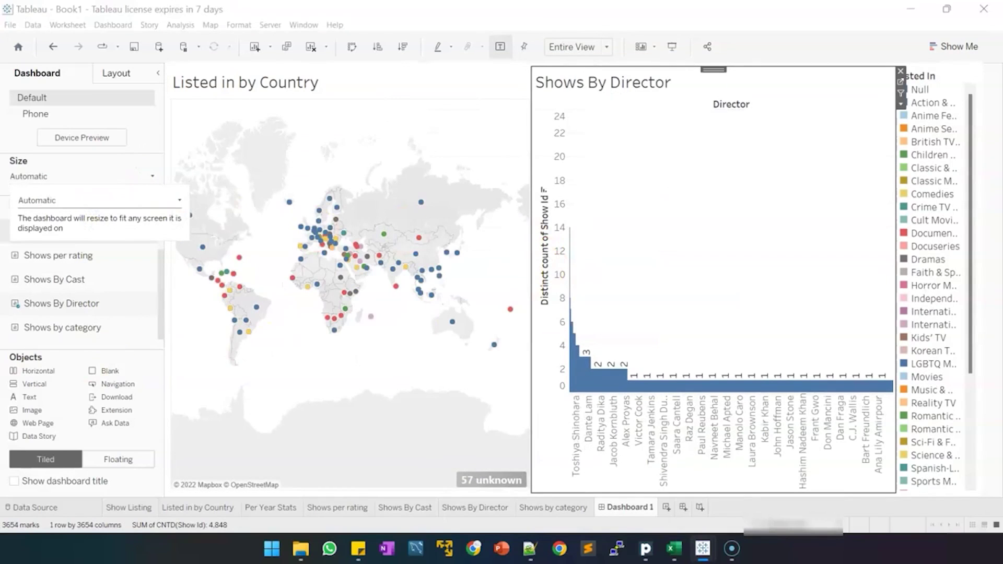
Add Shows by category beneath the director chart and Shows By Cast beneath the map.
drag(138, 327, 647, 384)
drag(710, 390, 705, 391)
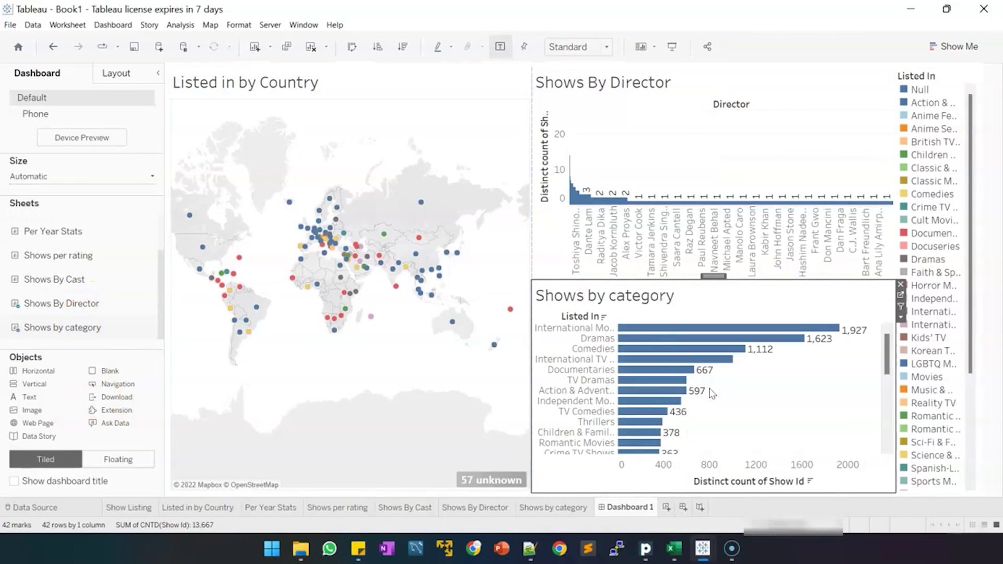
click(314, 399)
drag(99, 282, 421, 383)
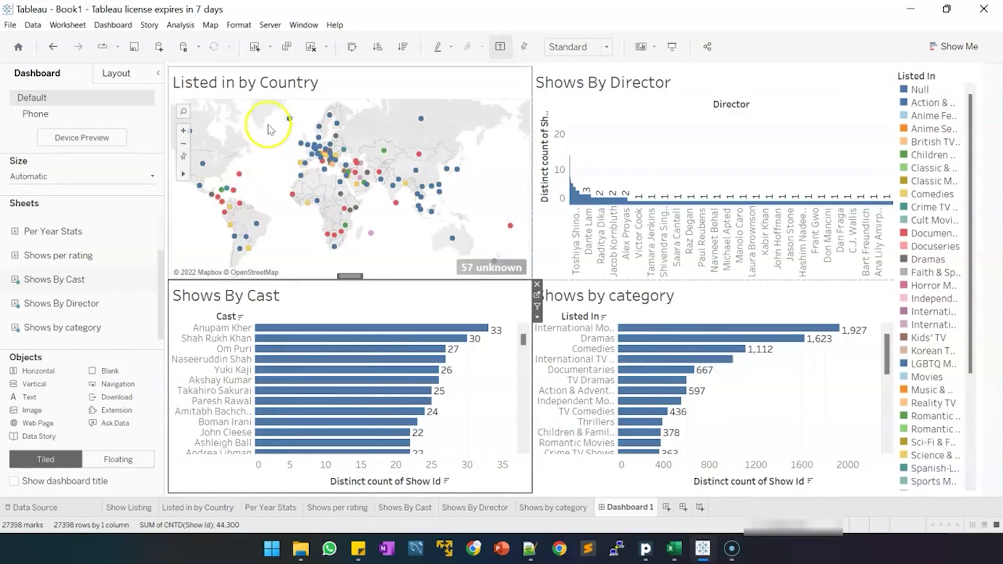
click(71, 25)
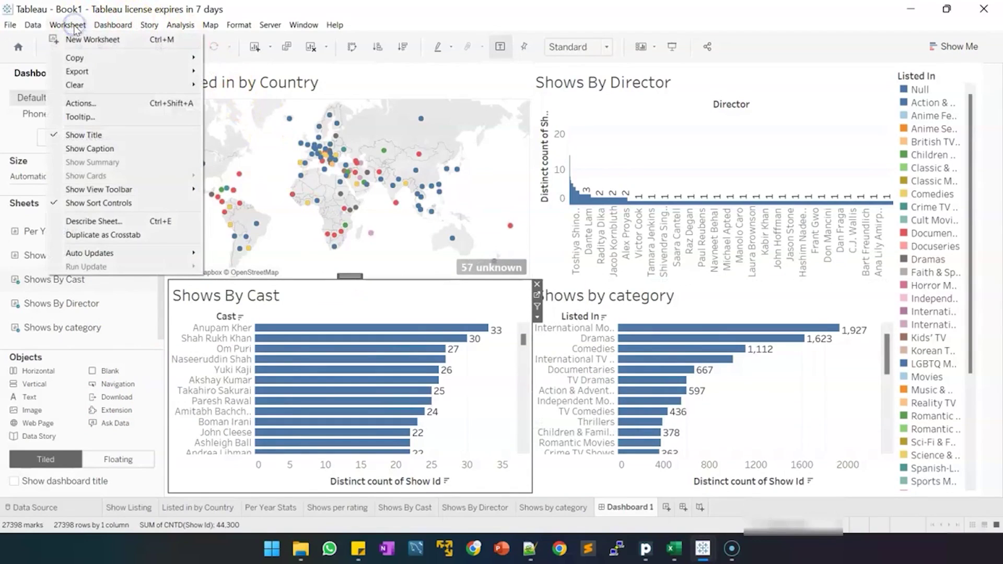
Add a new filter action with Dashboard 1's charts as its source sheets.
click(99, 104)
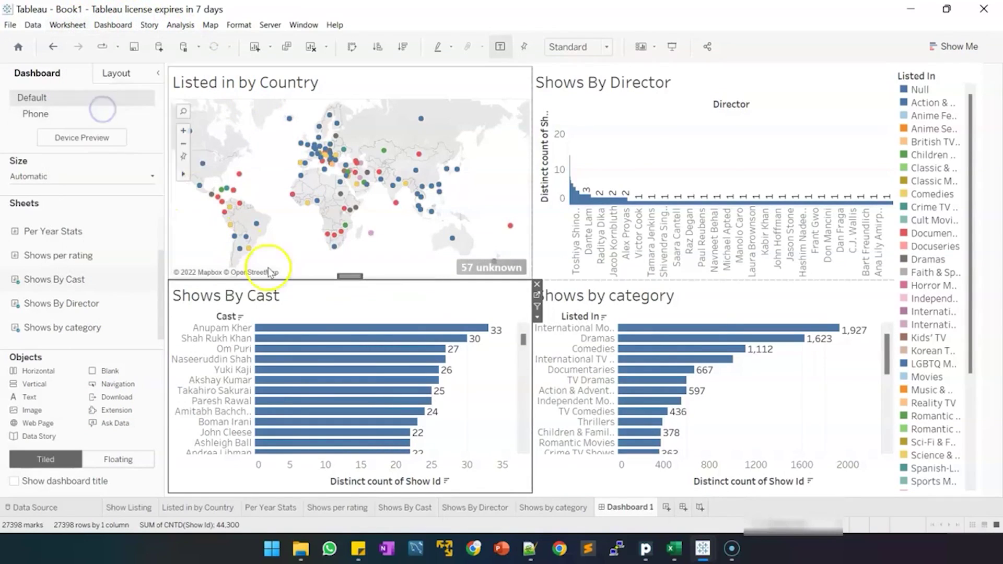
click(318, 355)
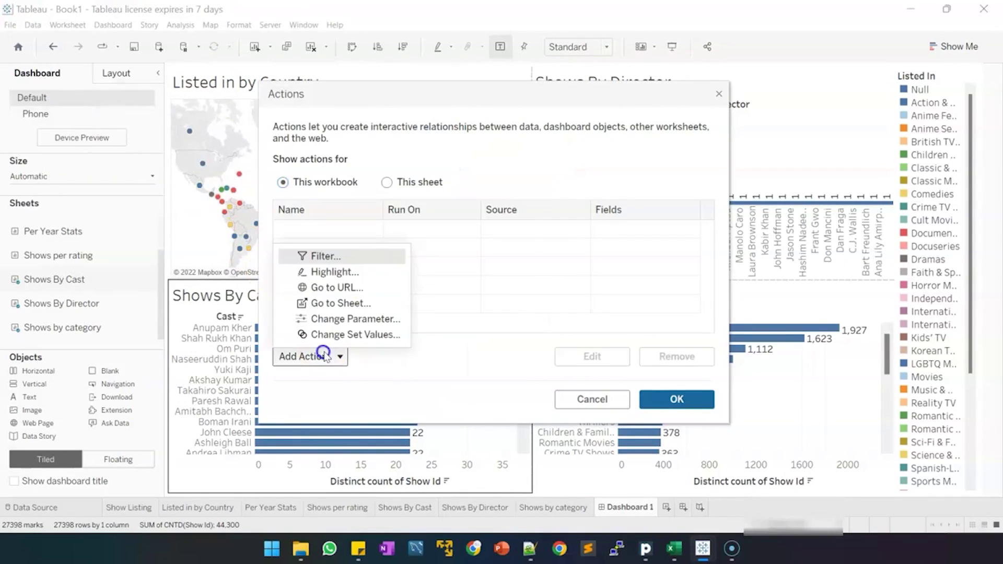
click(321, 256)
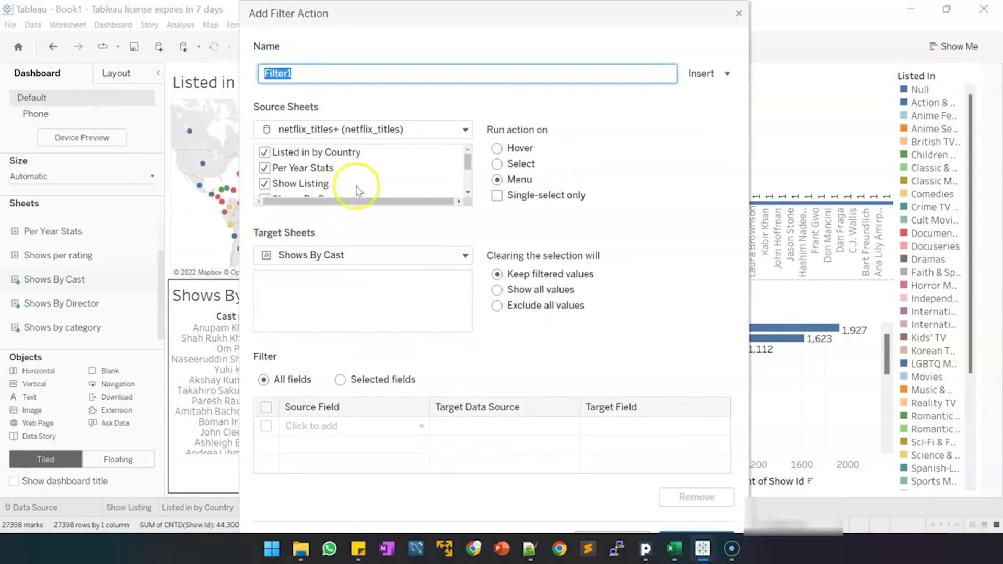
click(446, 130)
click(375, 218)
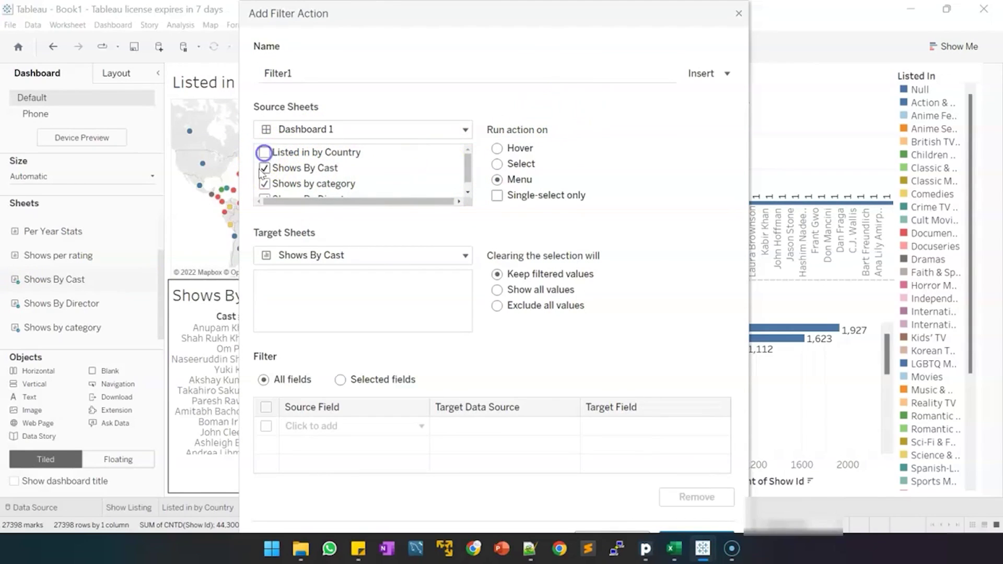
scroll(267, 186, down, 1)
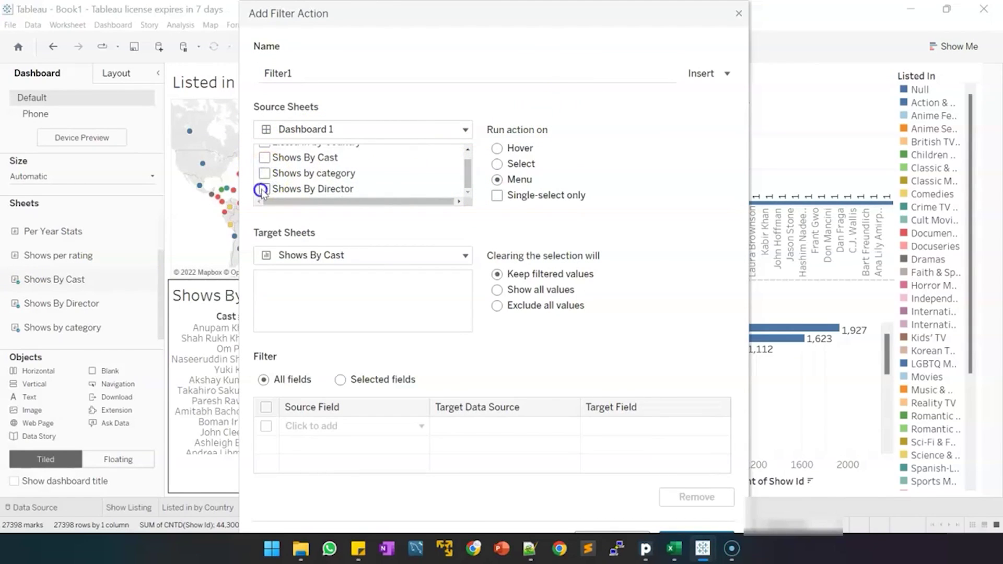
scroll(270, 179, up, 1)
scroll(274, 185, down, 1)
scroll(273, 184, up, 1)
scroll(273, 183, down, 1)
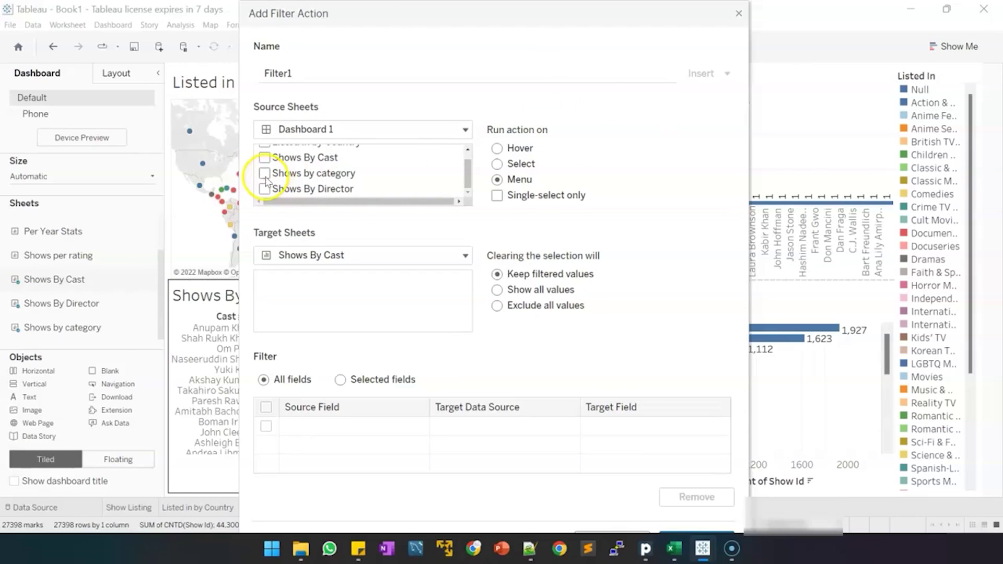
Target the other dashboard charts, excluding Shows by category, and save the Filter1 action.
click(292, 256)
click(303, 276)
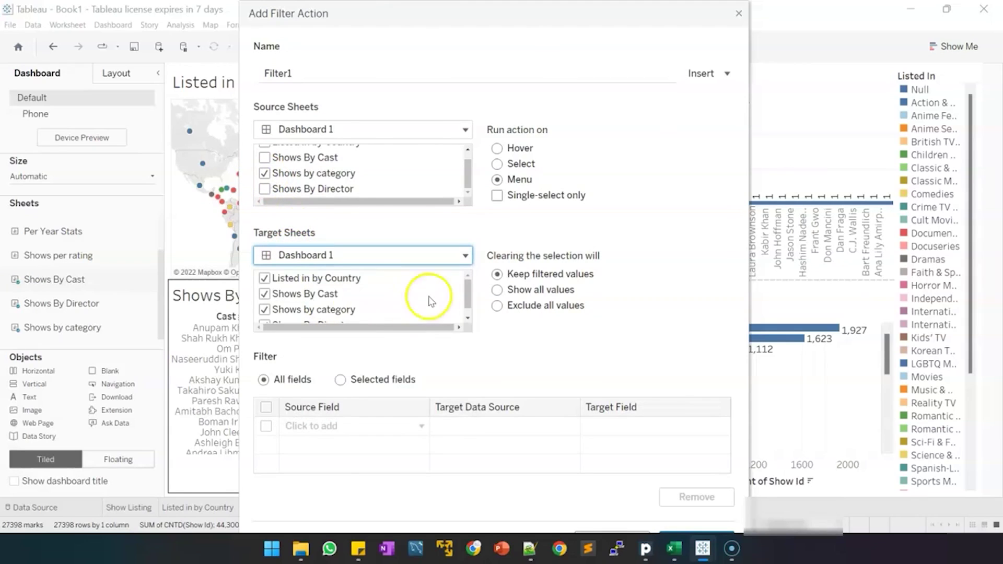
click(264, 309)
scroll(323, 303, down, 1)
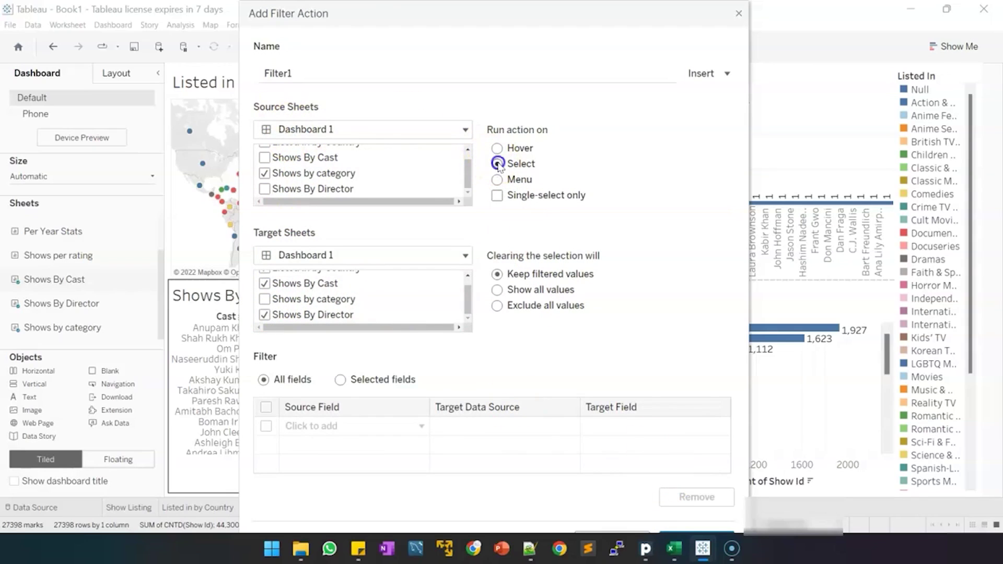
click(697, 537)
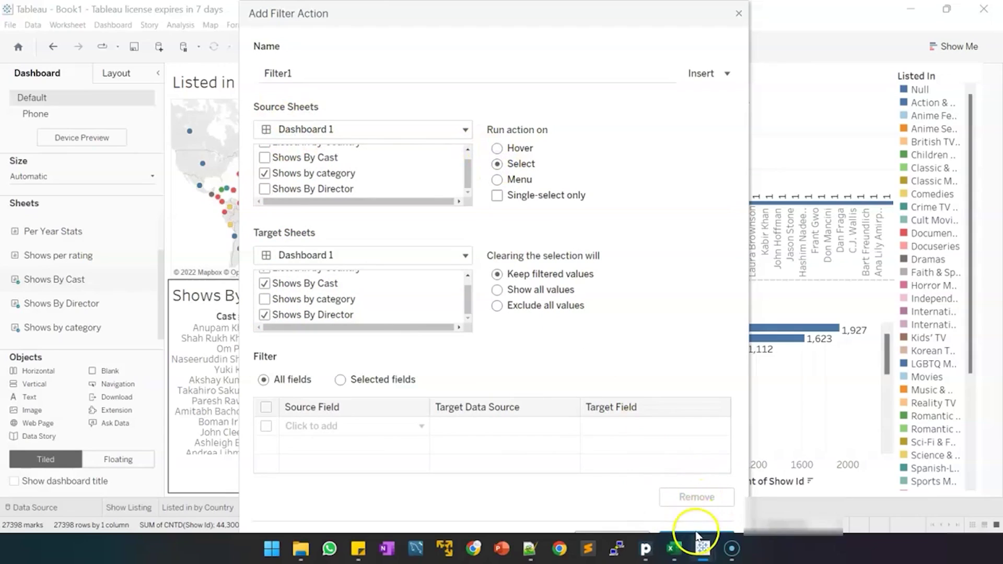
click(696, 532)
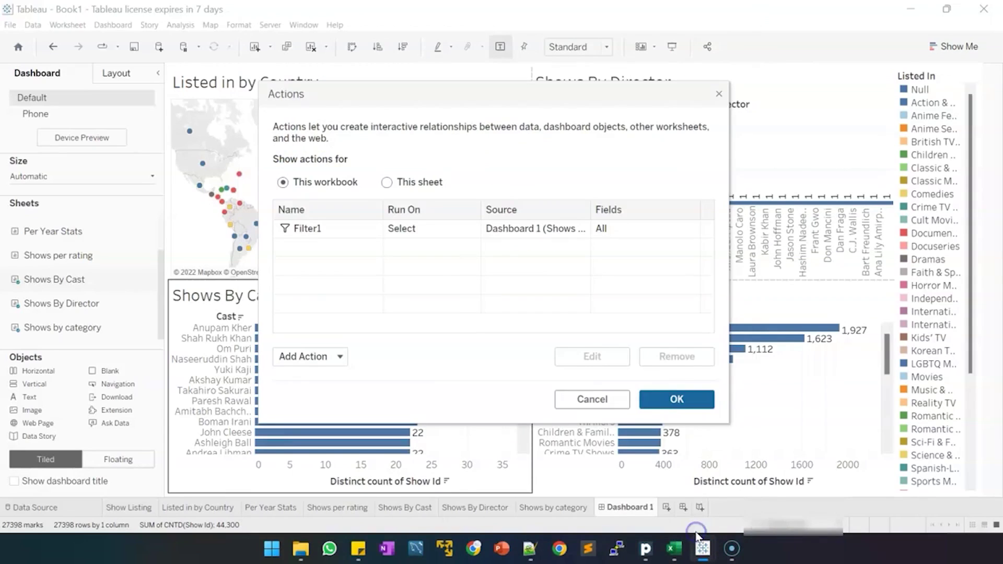
click(686, 399)
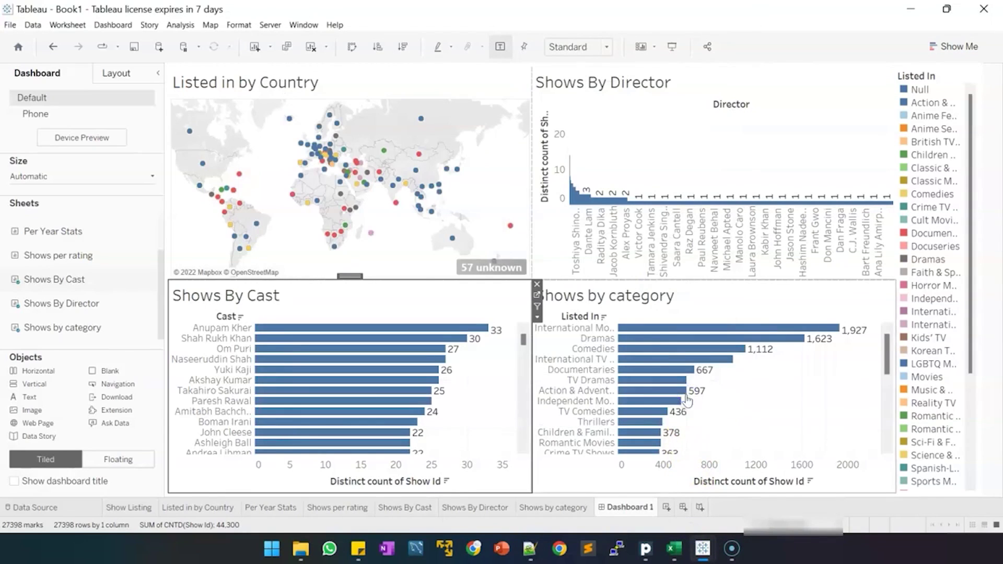
click(598, 328)
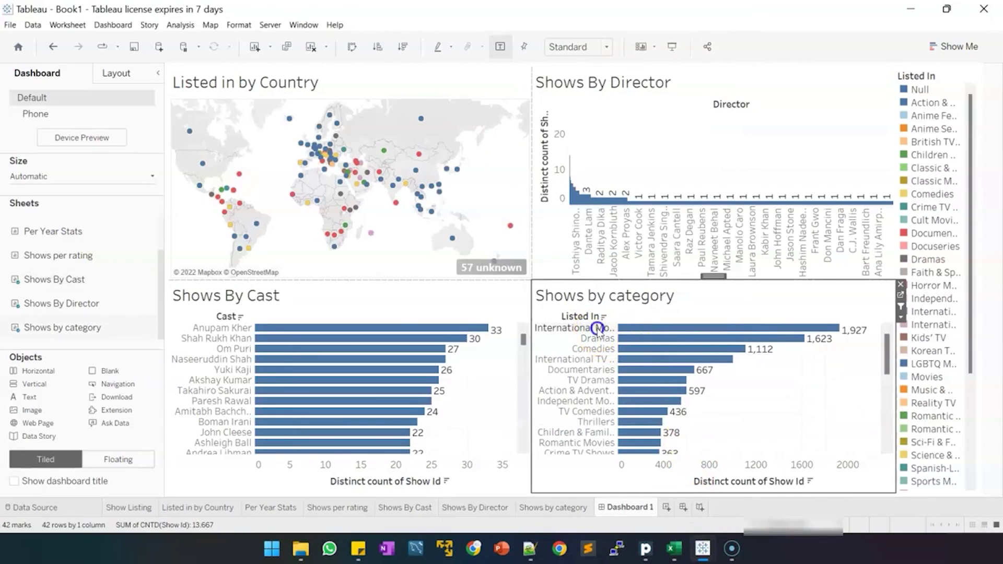
click(597, 329)
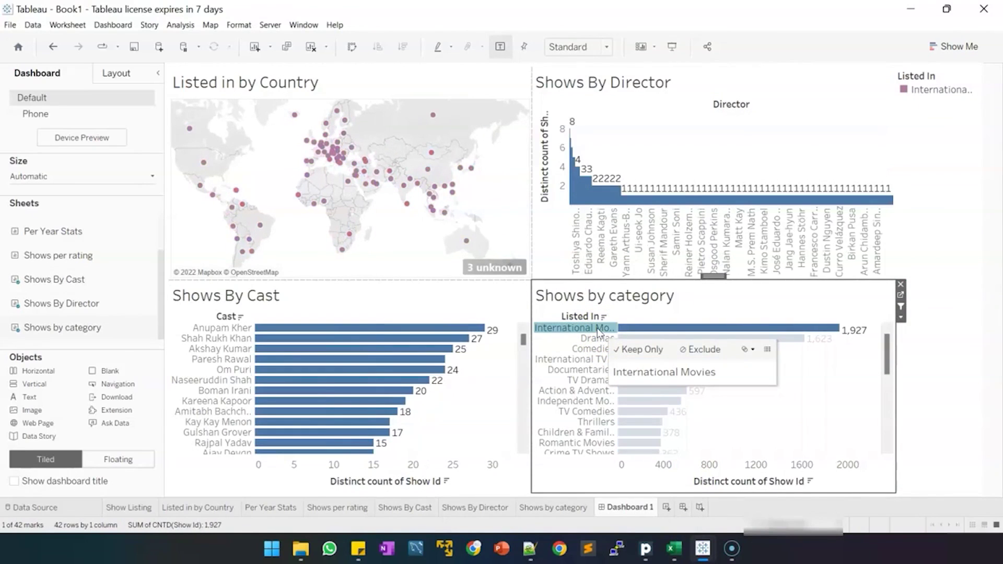
click(589, 324)
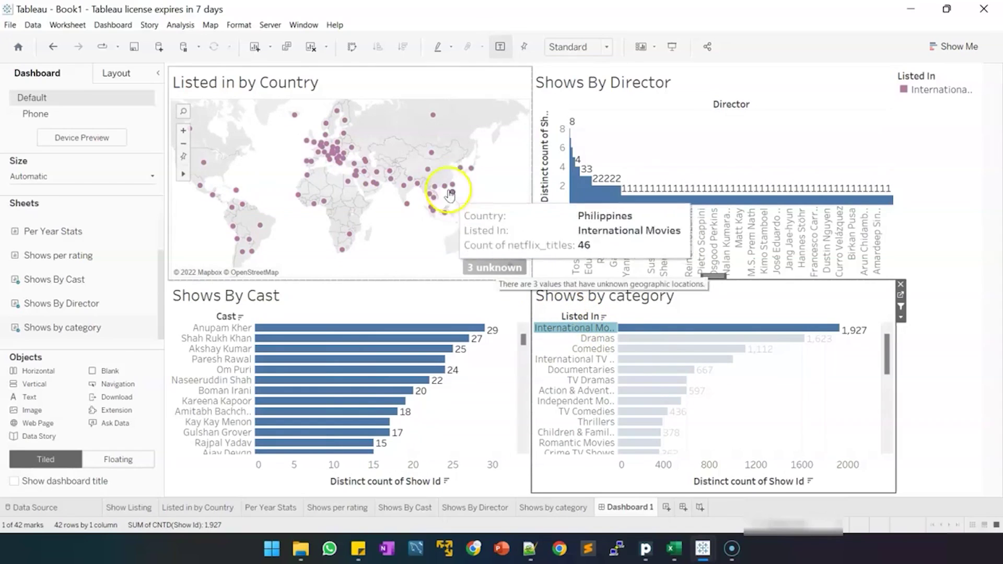
mouse_move(369, 172)
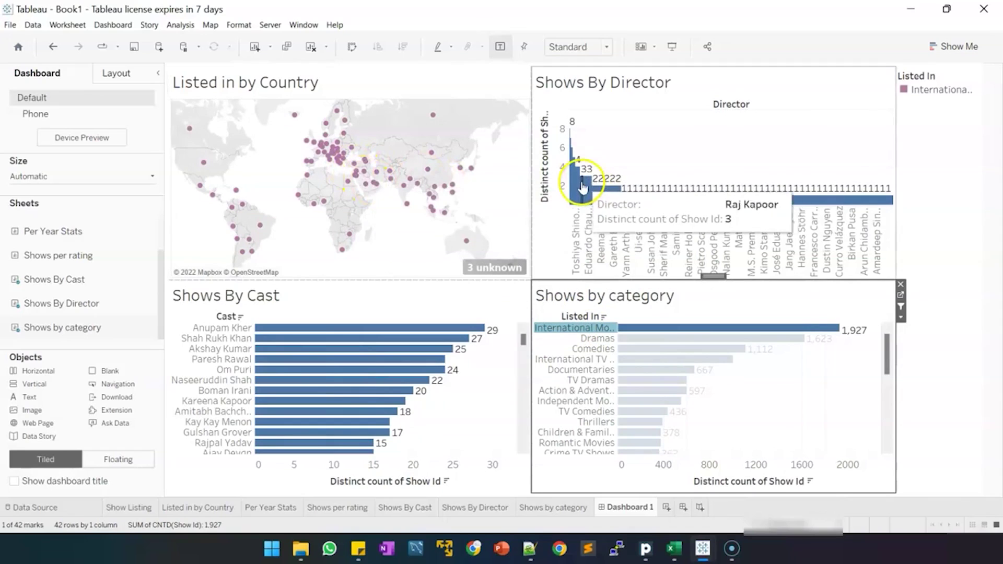
mouse_move(575, 184)
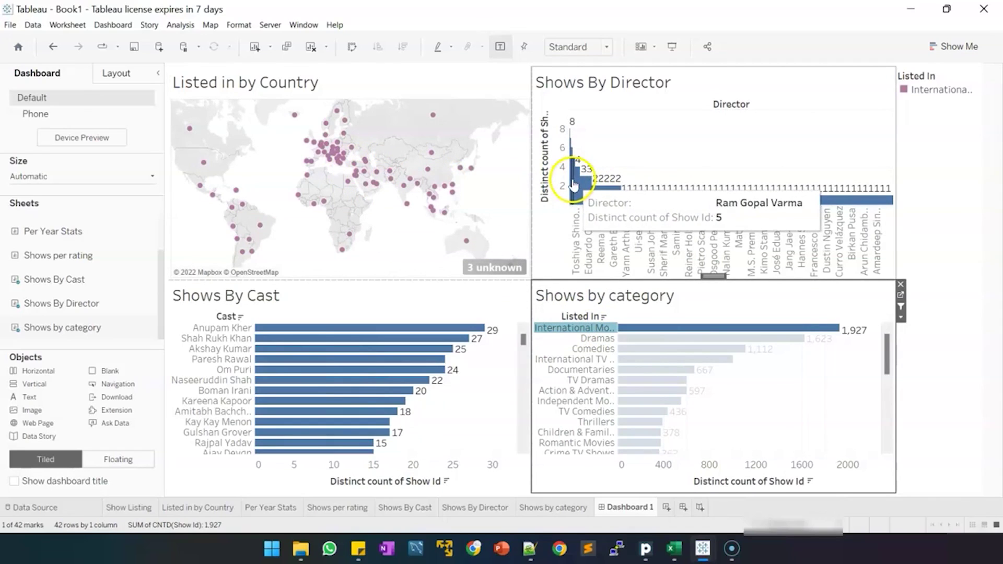
mouse_move(572, 127)
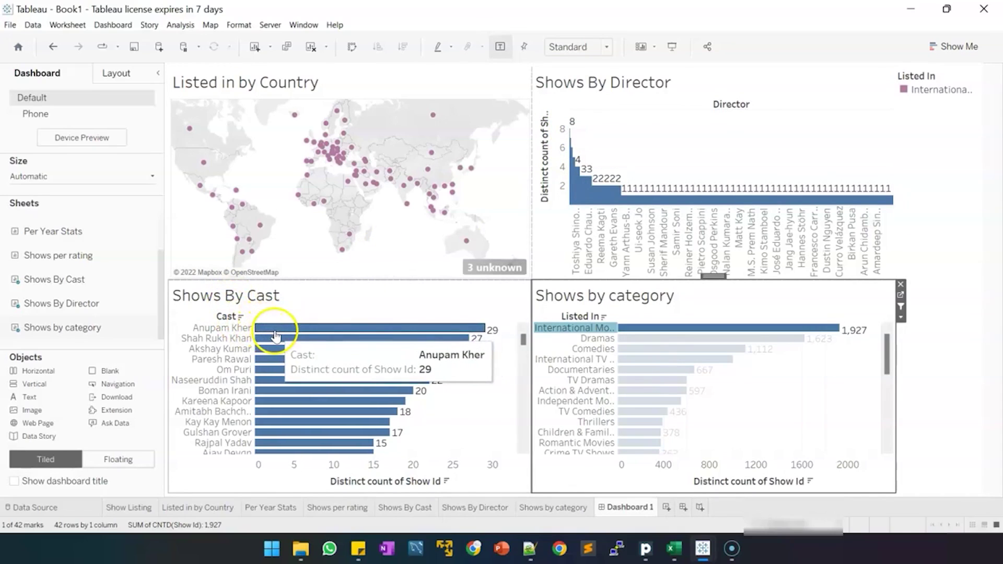
mouse_move(425, 344)
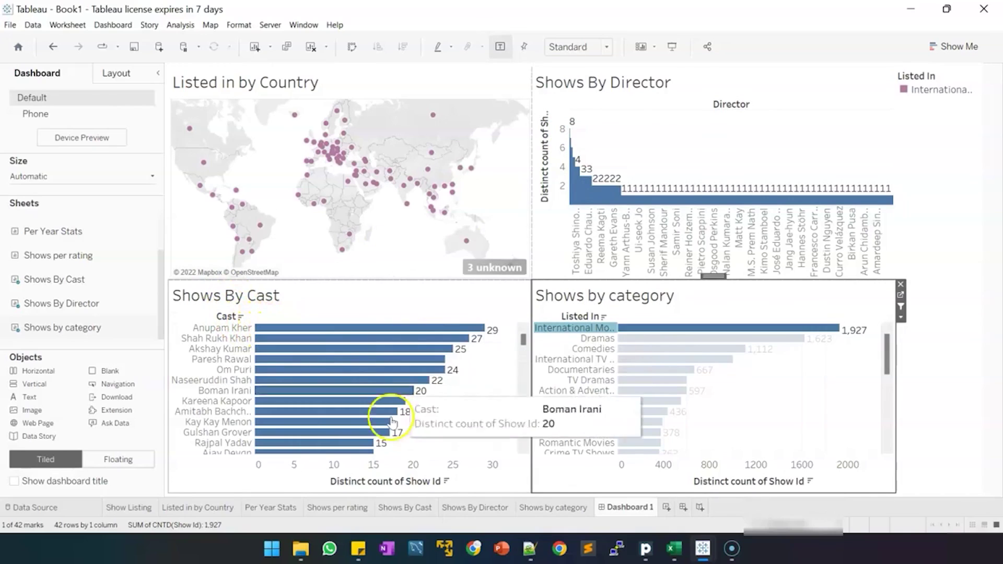
click(592, 342)
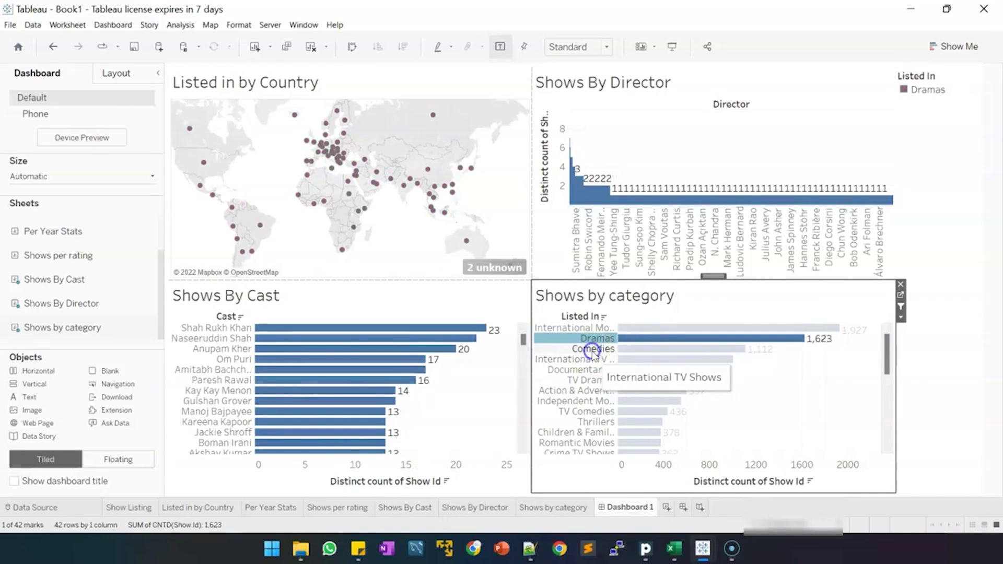
click(592, 349)
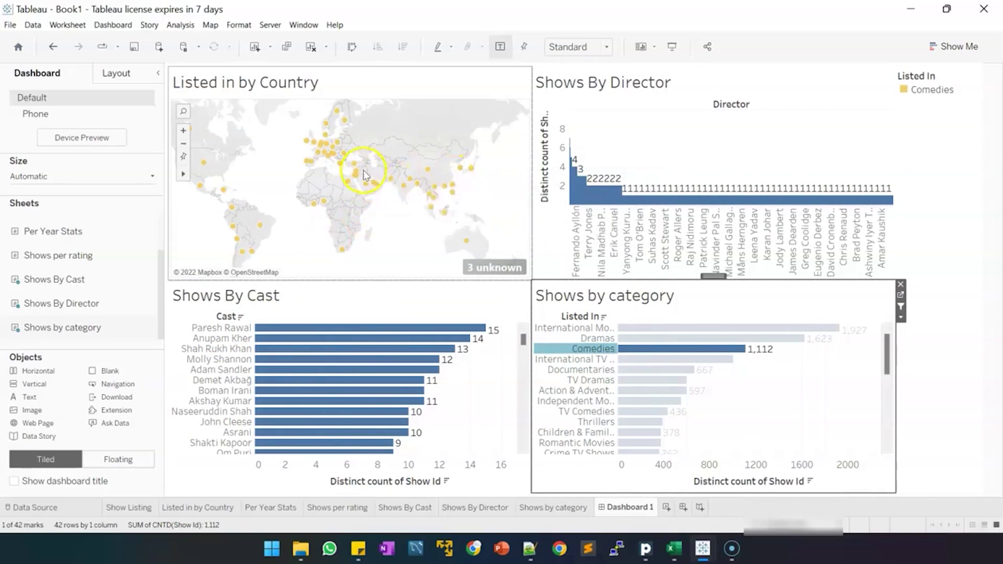
mouse_move(343, 162)
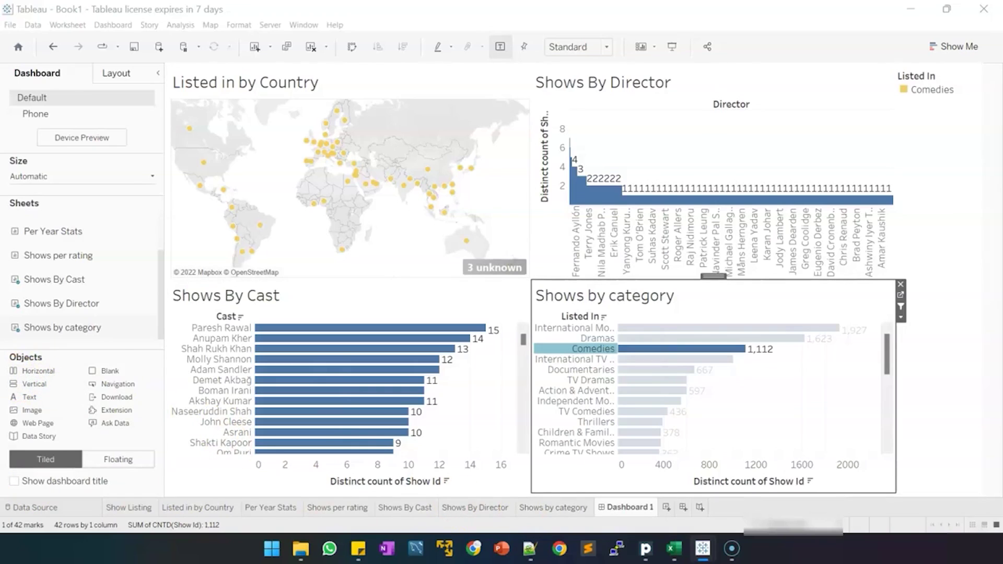
click(669, 509)
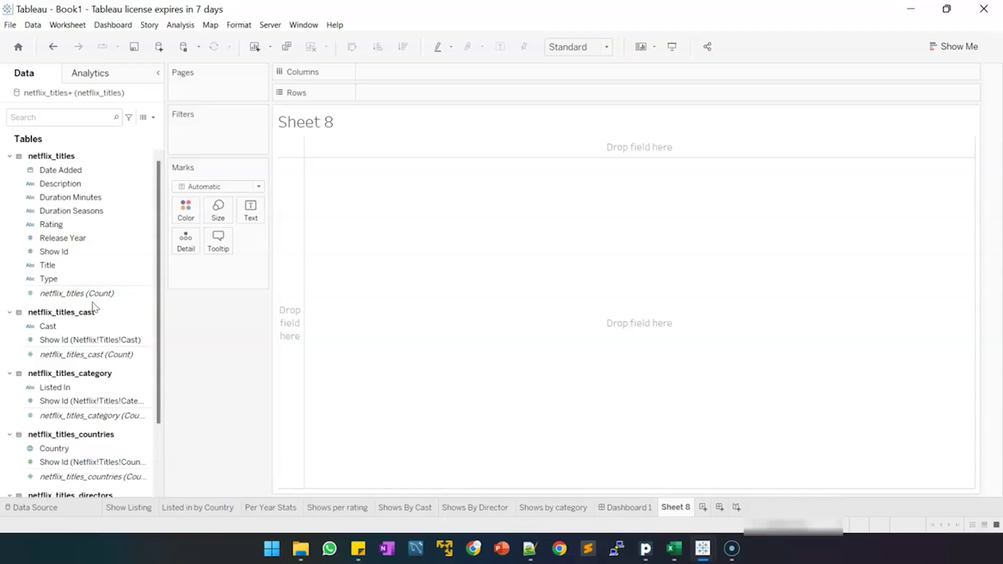
List every Country on the new sheet and convert Duration Minutes to a measure.
drag(85, 448, 252, 219)
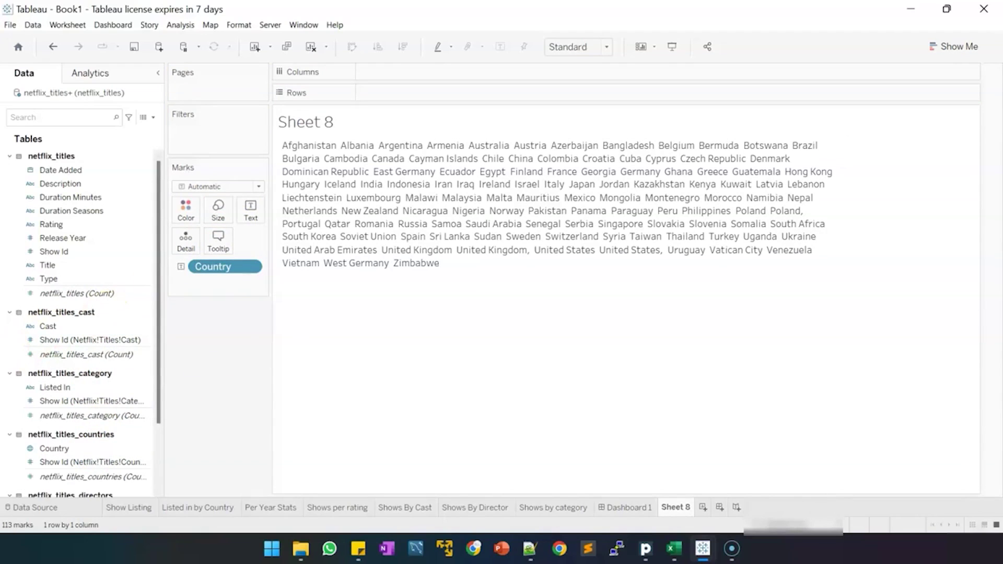
click(69, 197)
drag(73, 198, 212, 285)
right_click(212, 286)
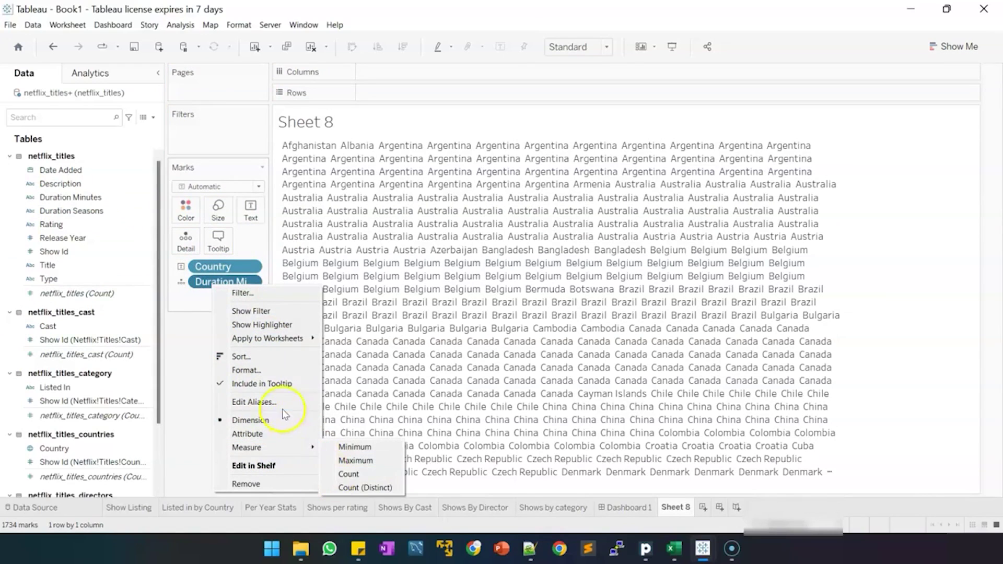
click(247, 433)
right_click(241, 289)
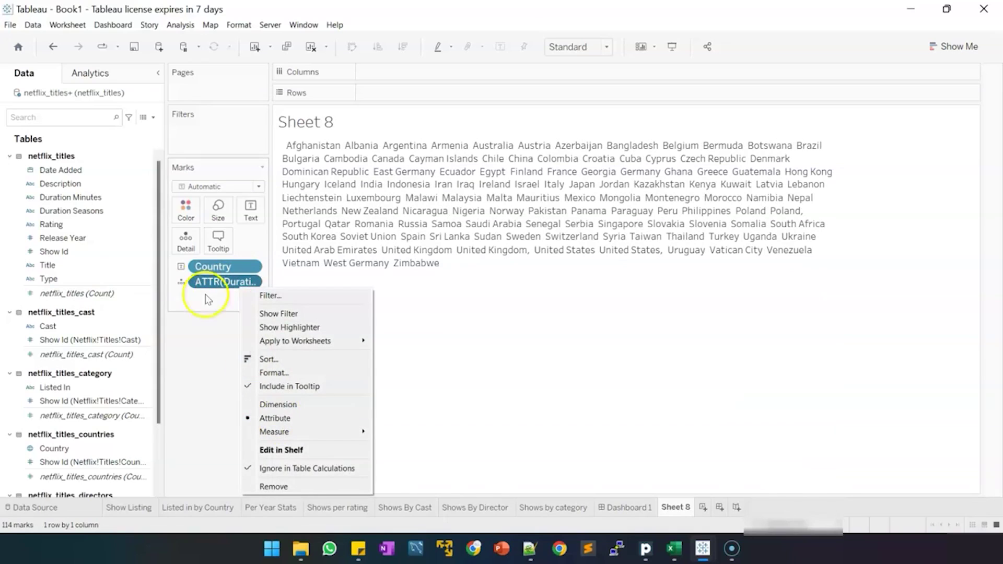
click(62, 197)
right_click(65, 197)
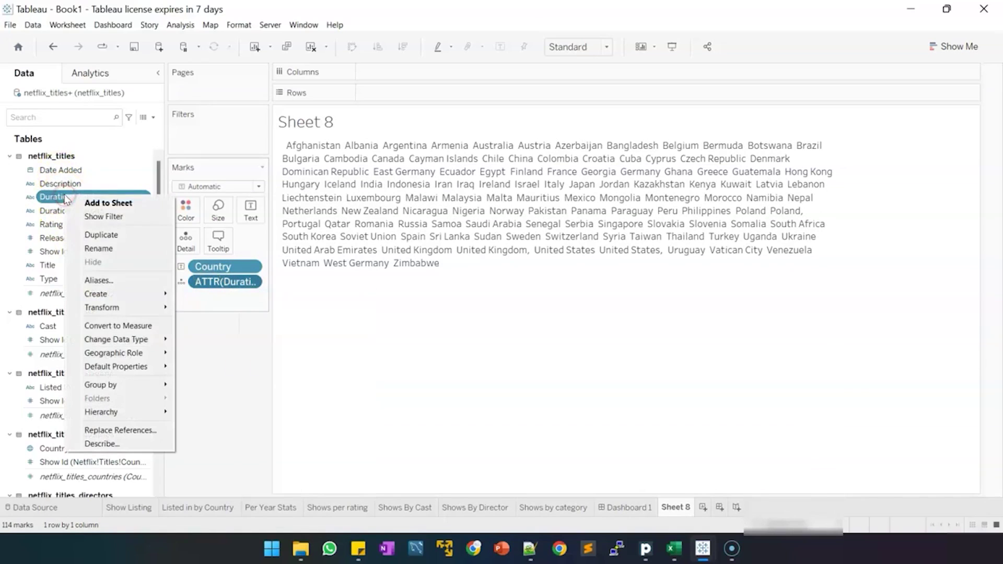
click(130, 327)
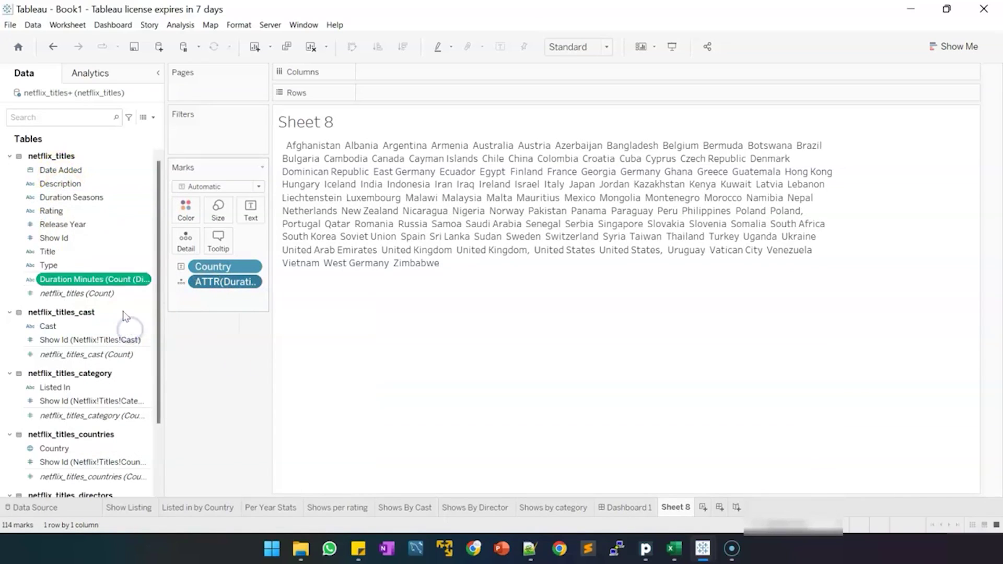
right_click(224, 284)
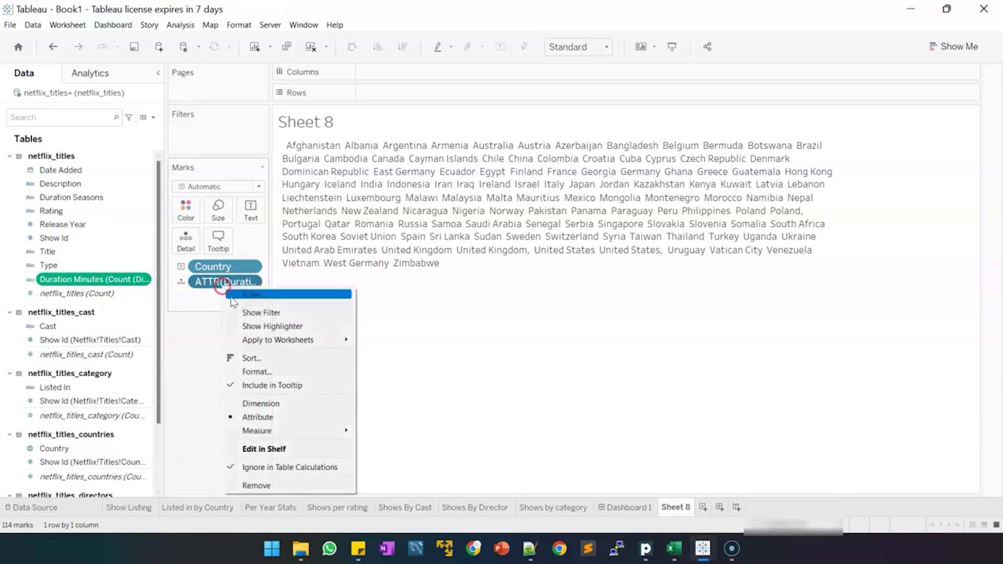
click(282, 484)
Change Duration Minutes to a continuous Number (whole) field.
drag(106, 281, 128, 278)
right_click(126, 279)
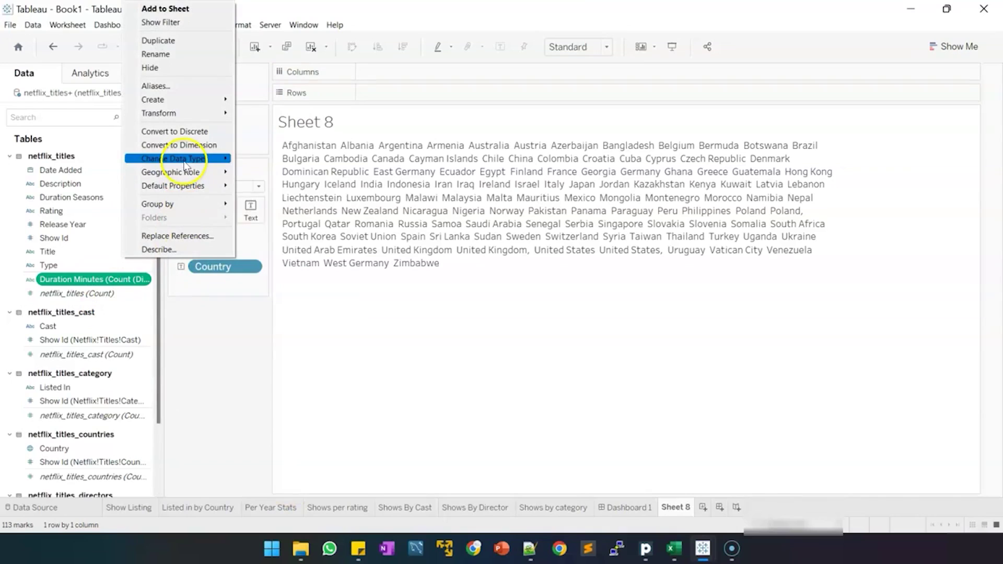
mouse_move(186, 165)
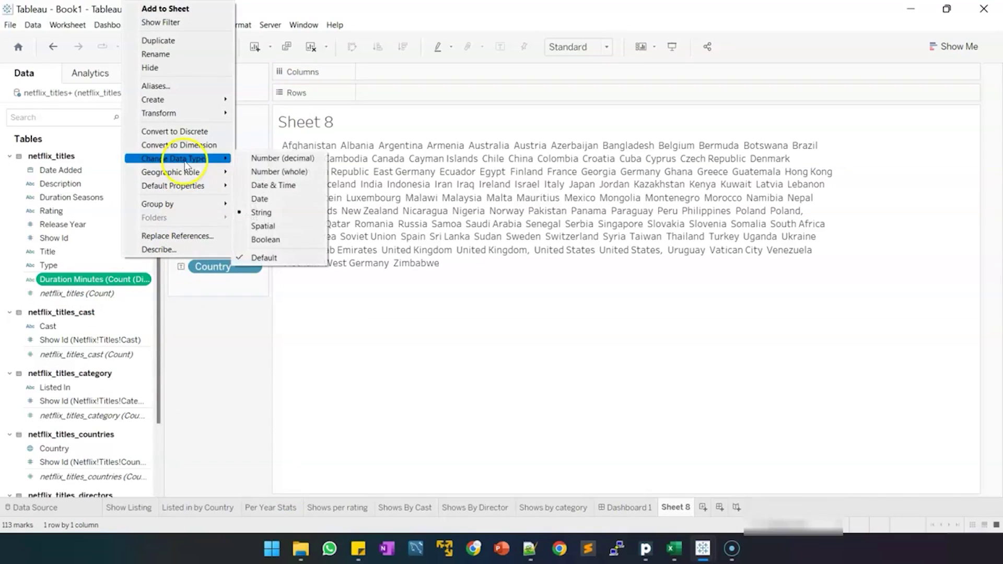
click(282, 173)
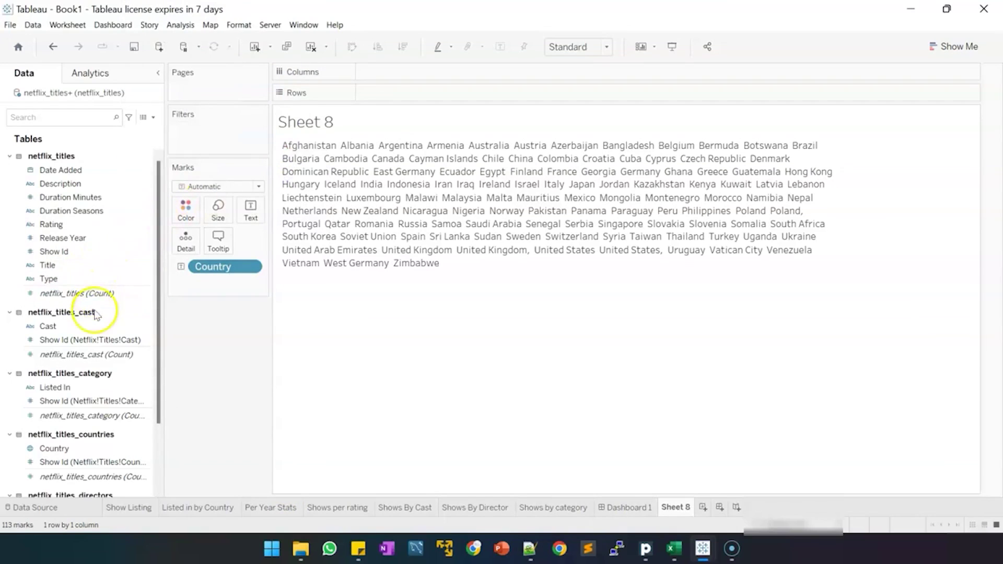
scroll(93, 317, down, 3)
scroll(105, 313, up, 3)
click(73, 197)
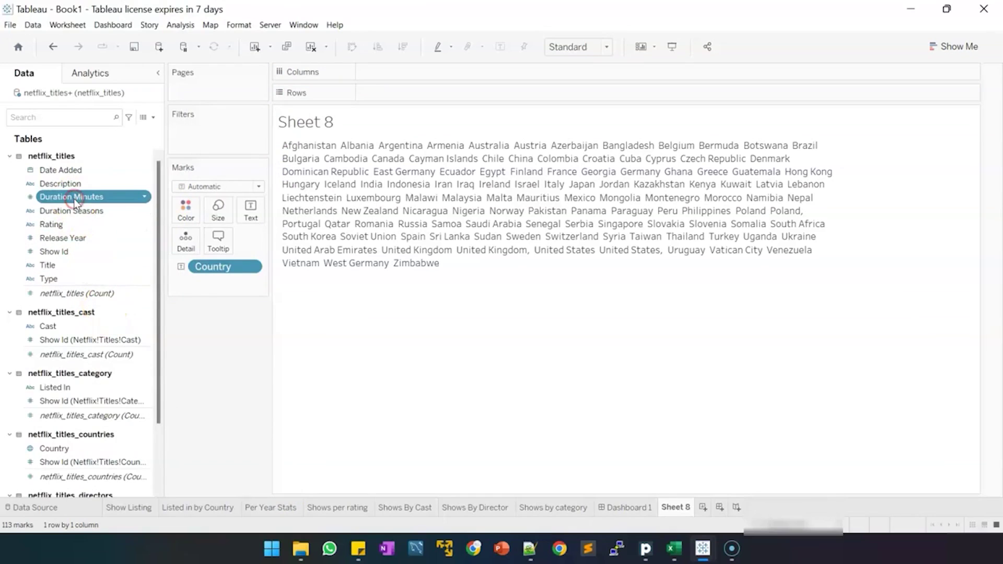
right_click(74, 199)
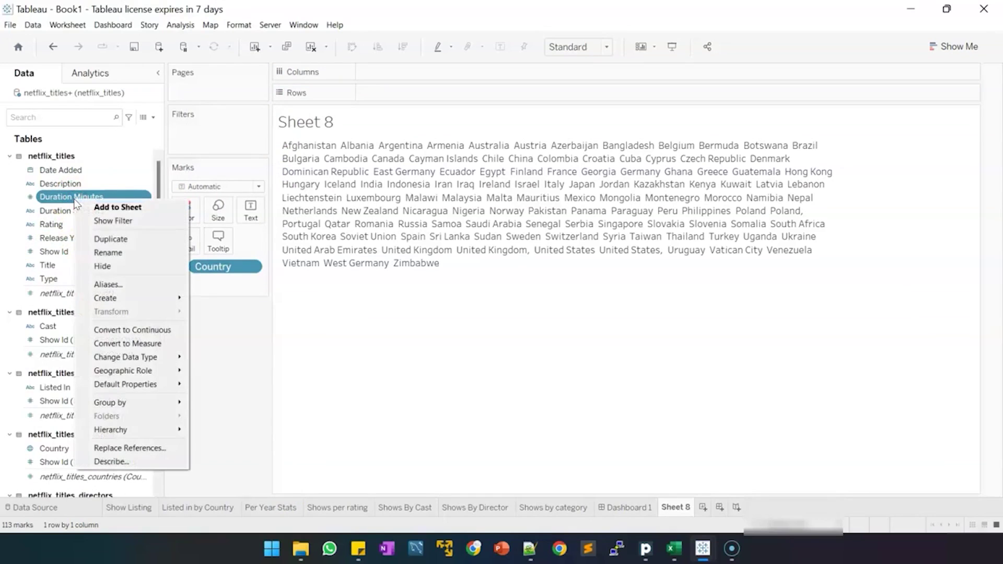
click(118, 331)
Add Duration Minutes to Marks as SUM per country, totalling 539,595.
drag(94, 280, 212, 282)
right_click(214, 283)
mouse_move(264, 402)
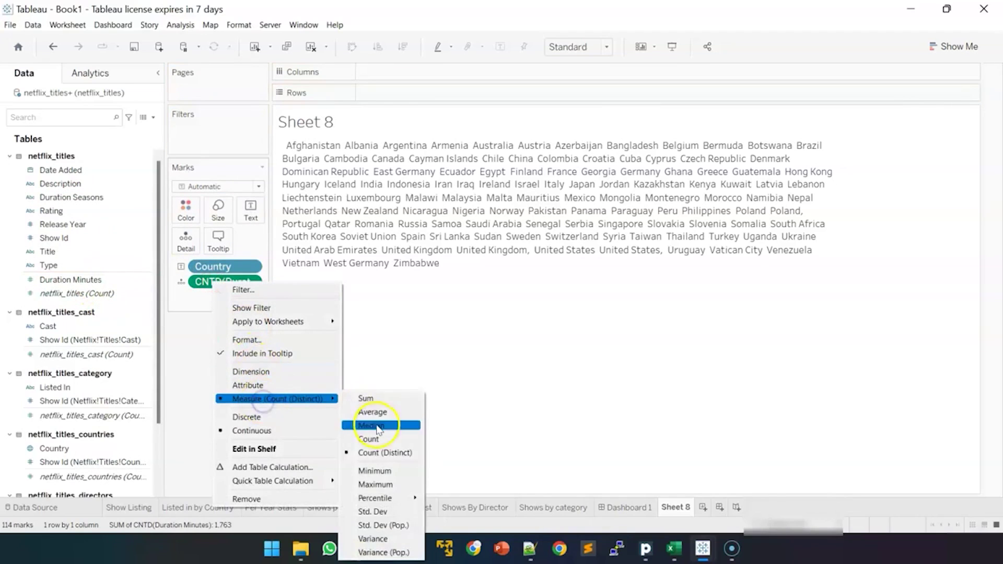
click(375, 398)
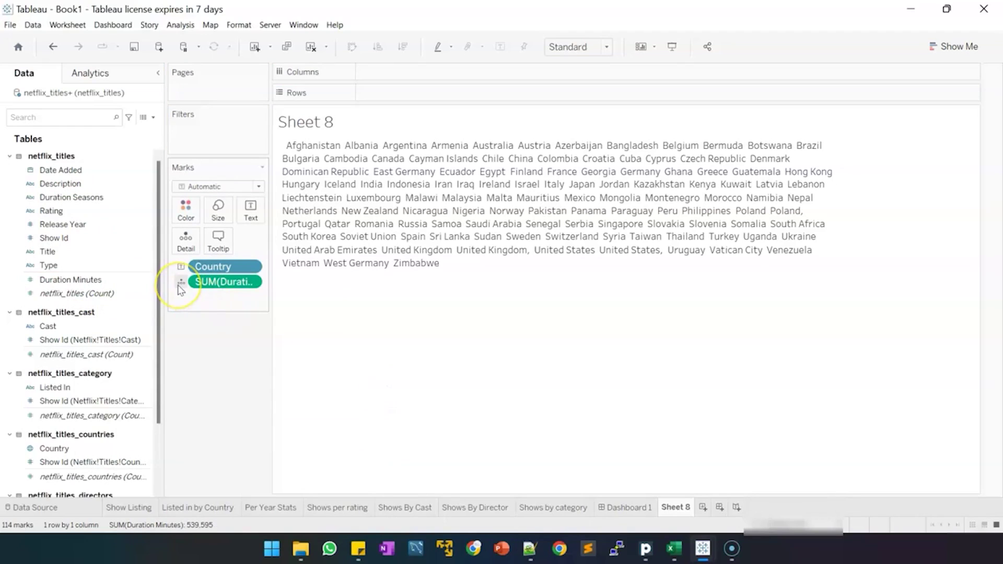
Size countries by SUM(Duration Minutes) into a treemap and colour them by summed Duration Minutes.
drag(180, 286, 225, 213)
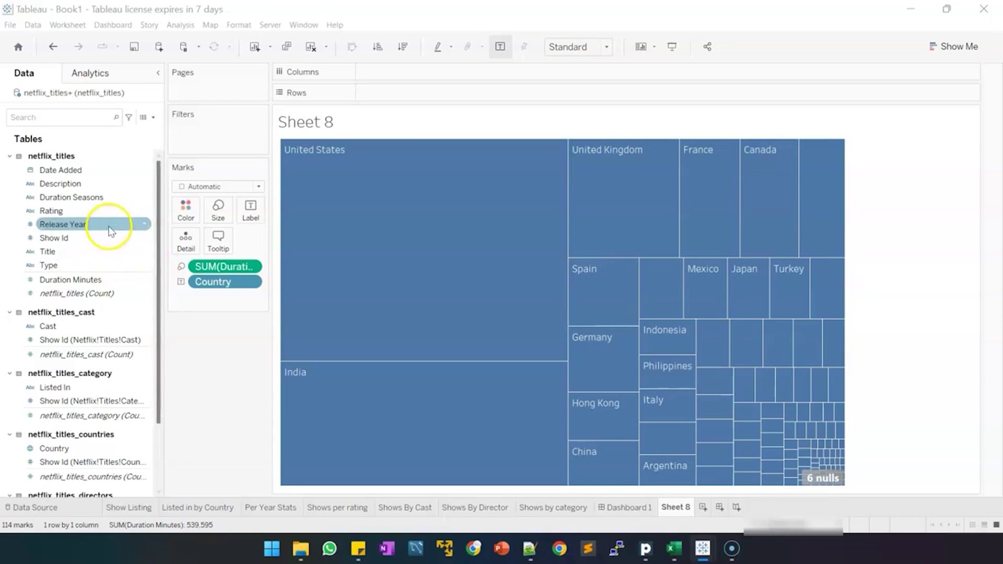
drag(141, 280, 180, 211)
right_click(219, 266)
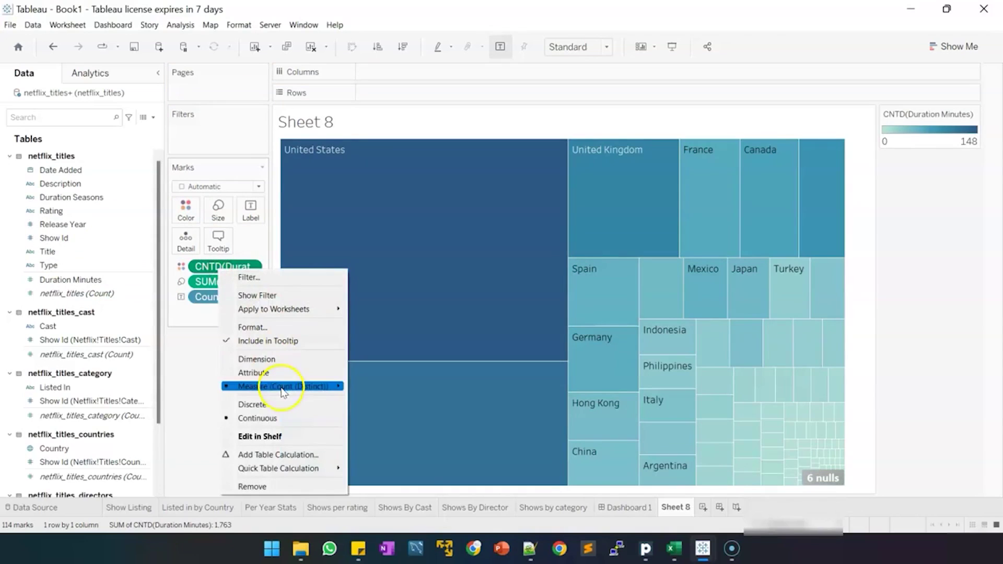
mouse_move(292, 386)
click(371, 388)
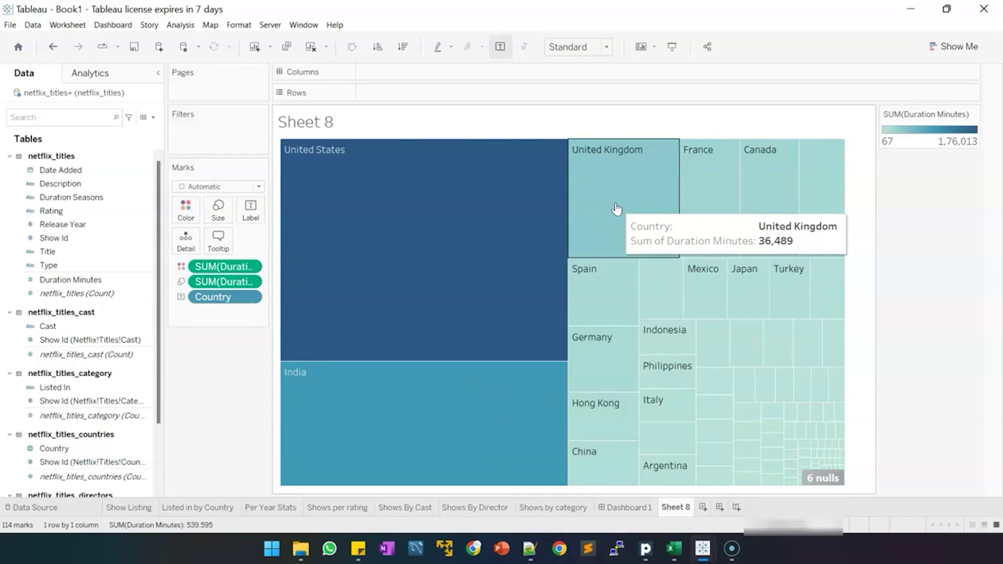
click(187, 210)
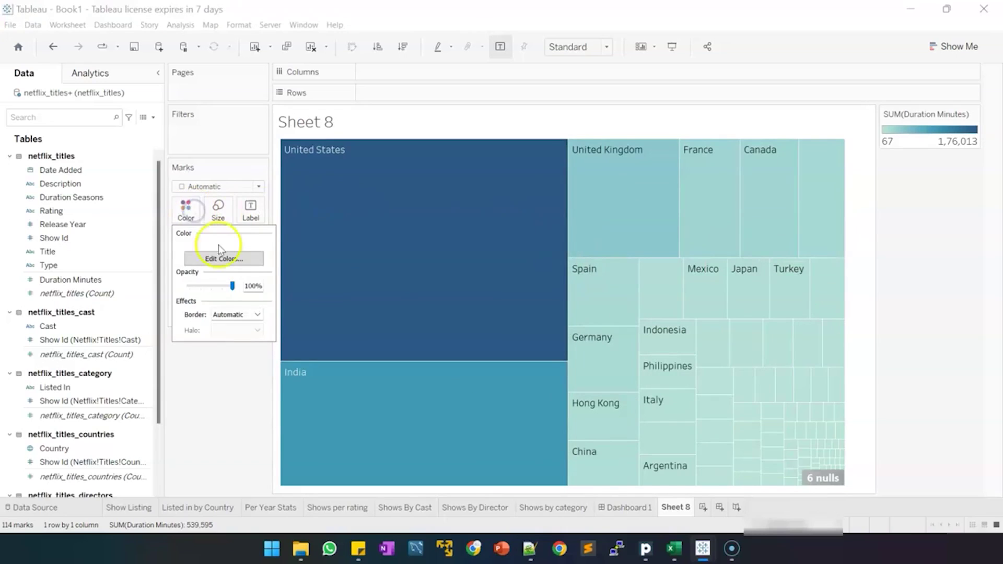
click(225, 258)
click(436, 221)
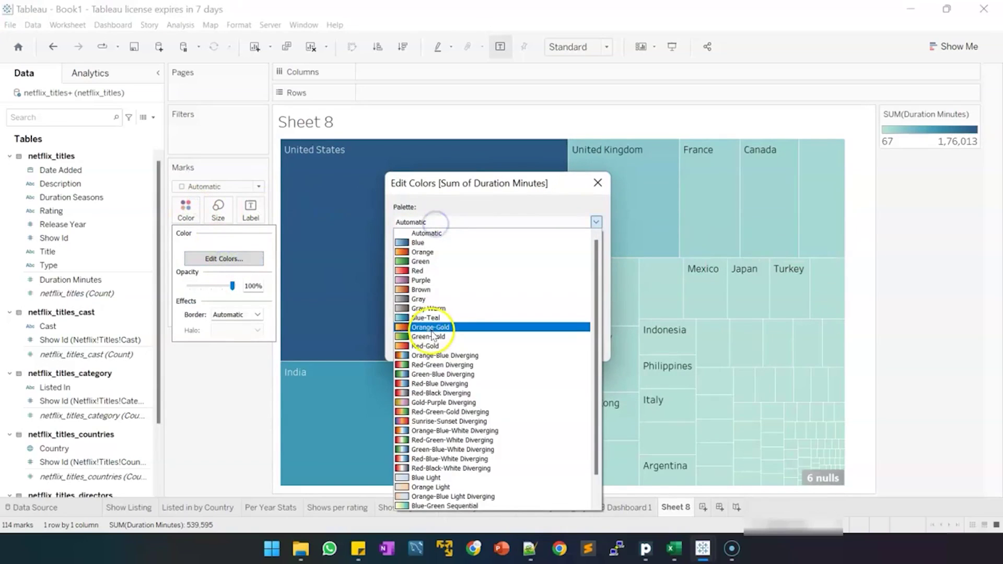
click(431, 327)
click(577, 346)
click(472, 222)
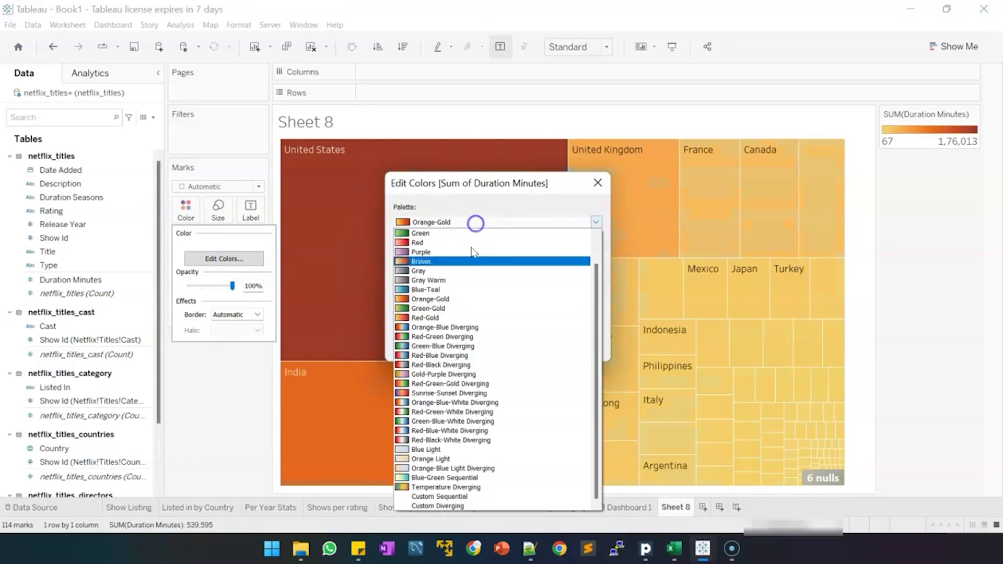
click(465, 373)
click(577, 346)
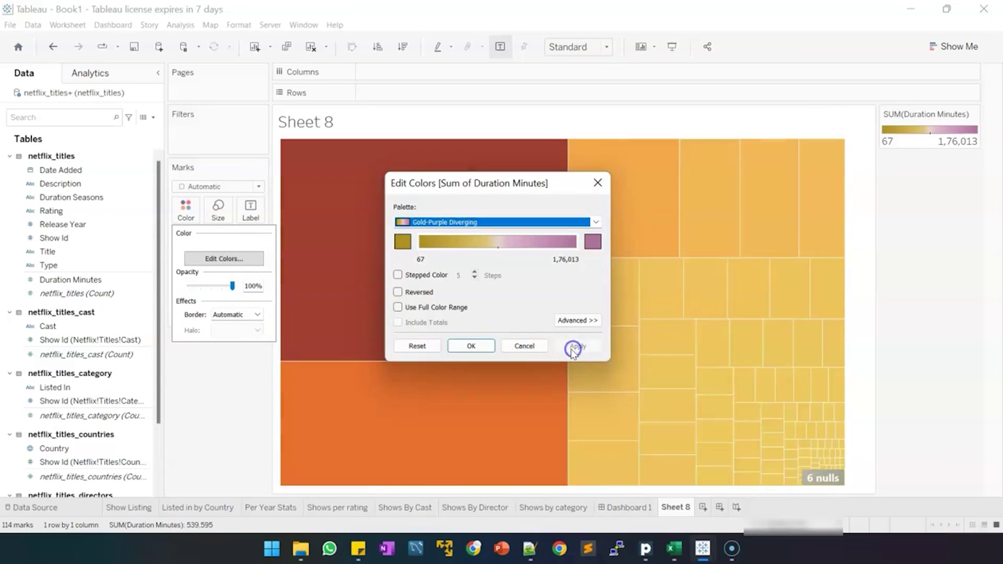
click(416, 346)
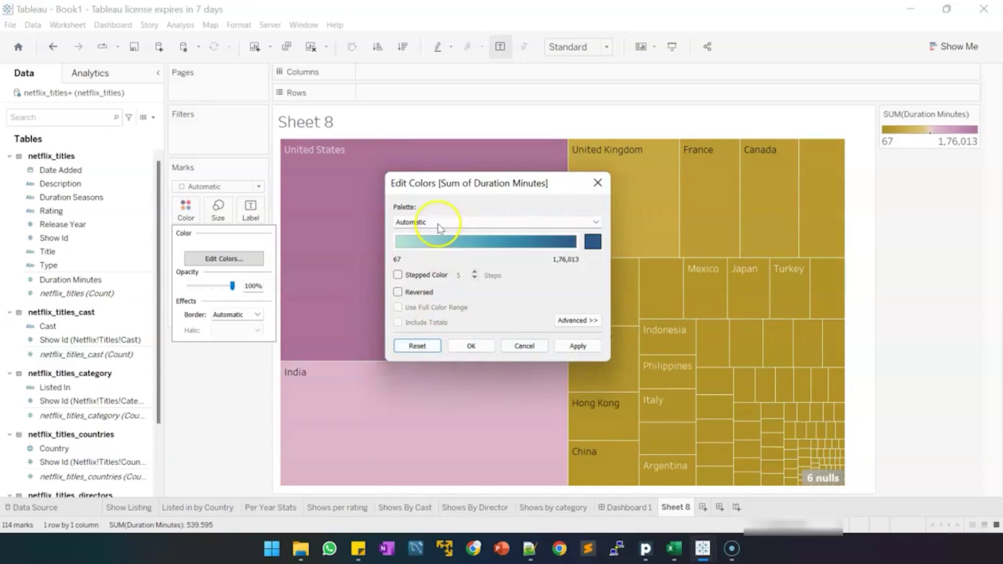
click(438, 222)
click(435, 455)
click(577, 345)
click(416, 346)
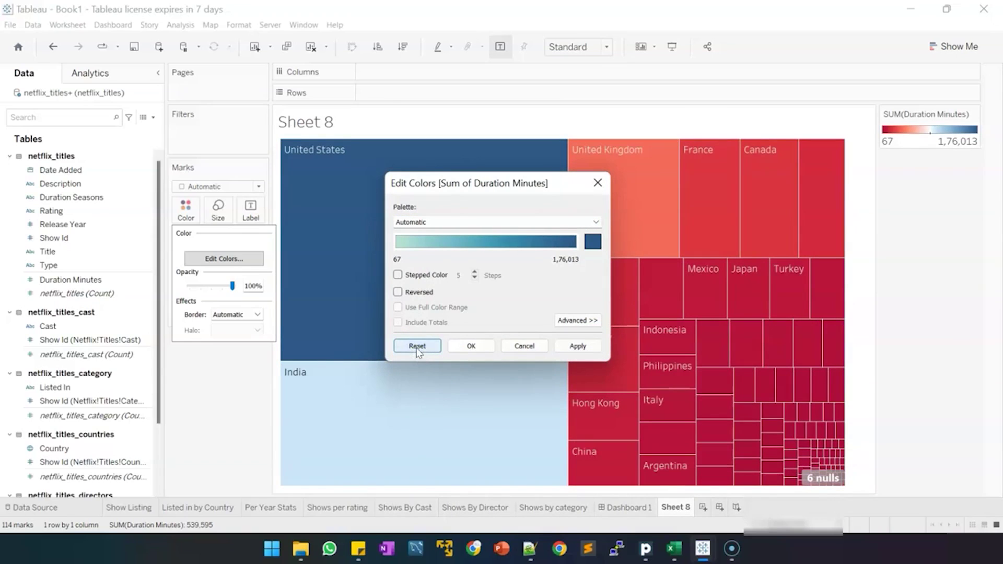
click(473, 346)
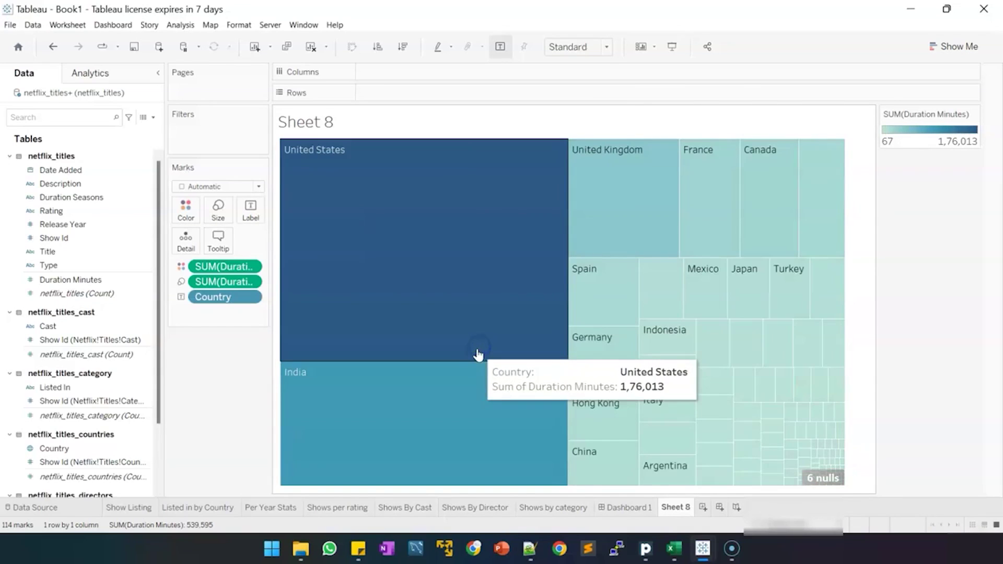